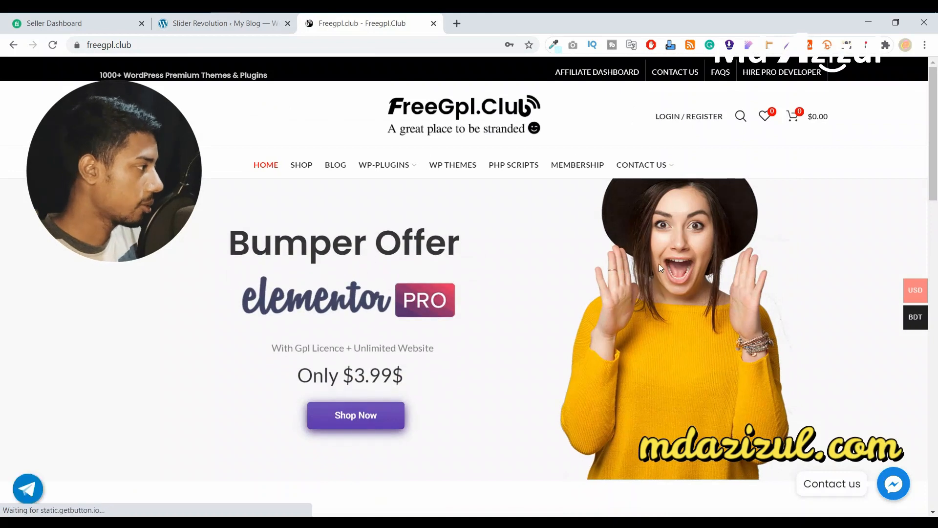
Create a new blank module in Slider Revolution on the WordPress site and close the Module Creation Guide
scroll(662, 262, down, 1)
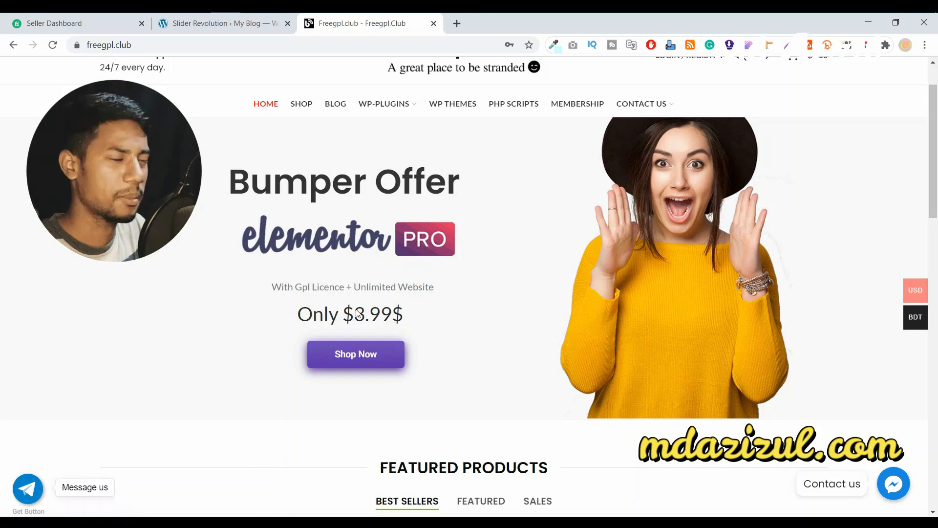
click(251, 26)
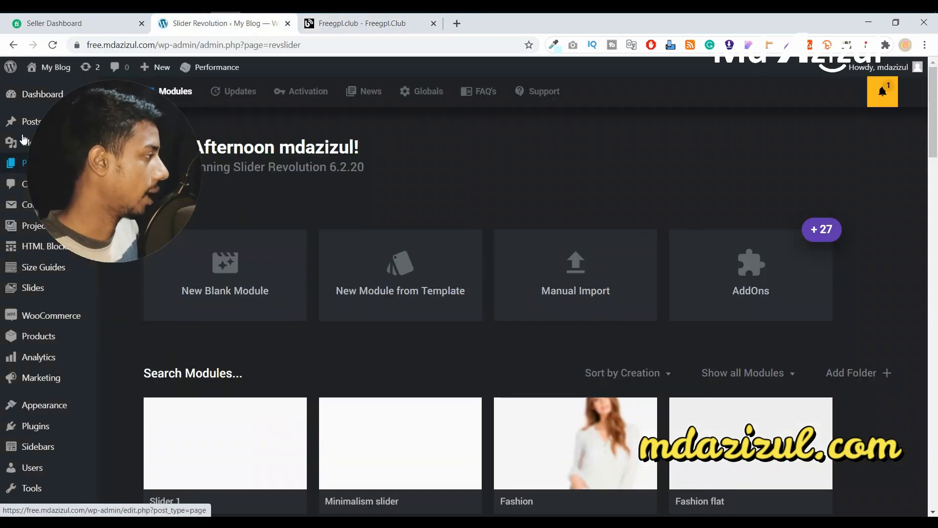
scroll(25, 142, down, 5)
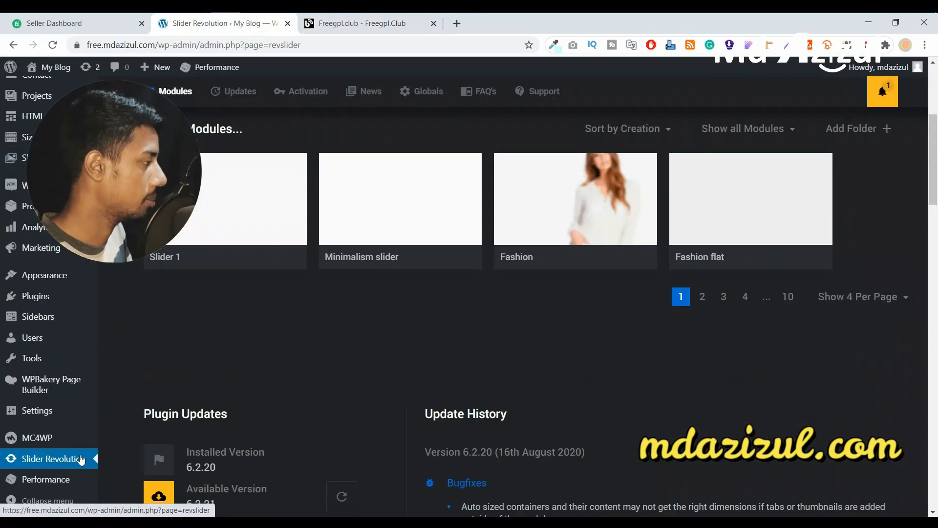
scroll(313, 303, up, 5)
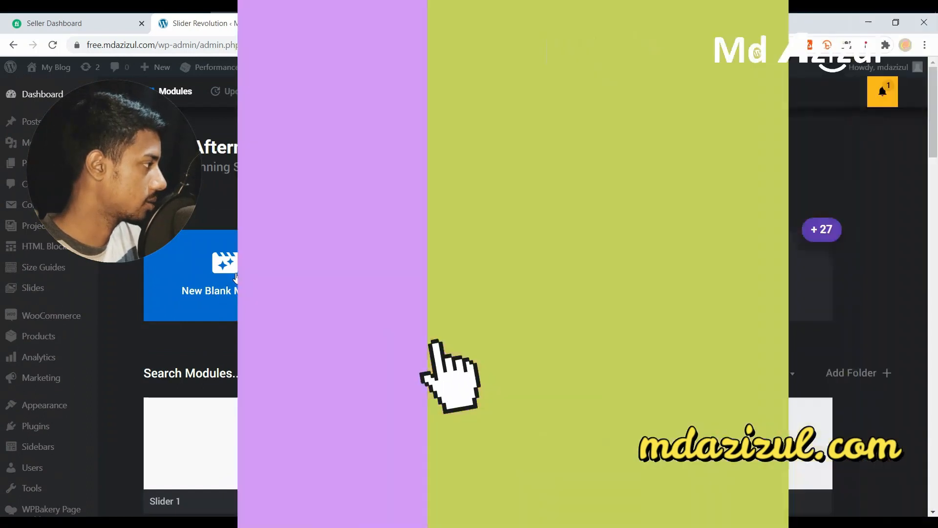
click(236, 277)
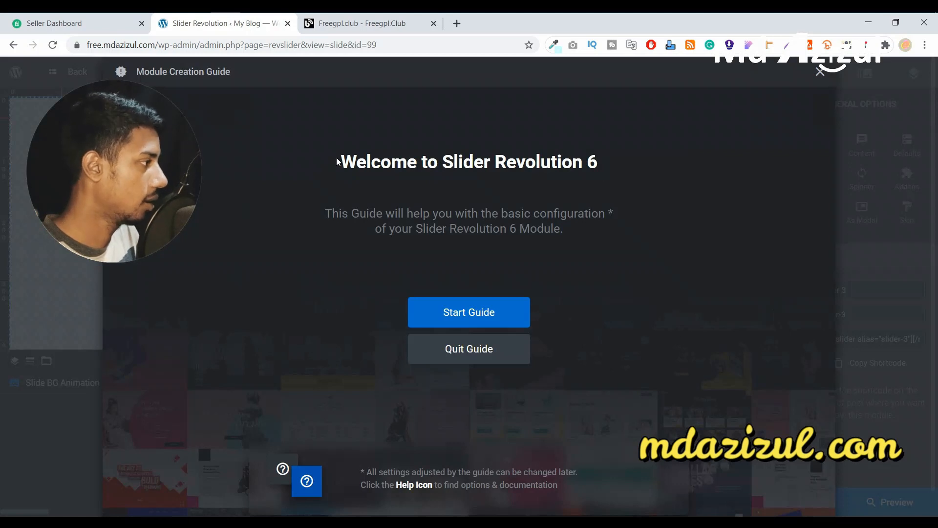
click(821, 73)
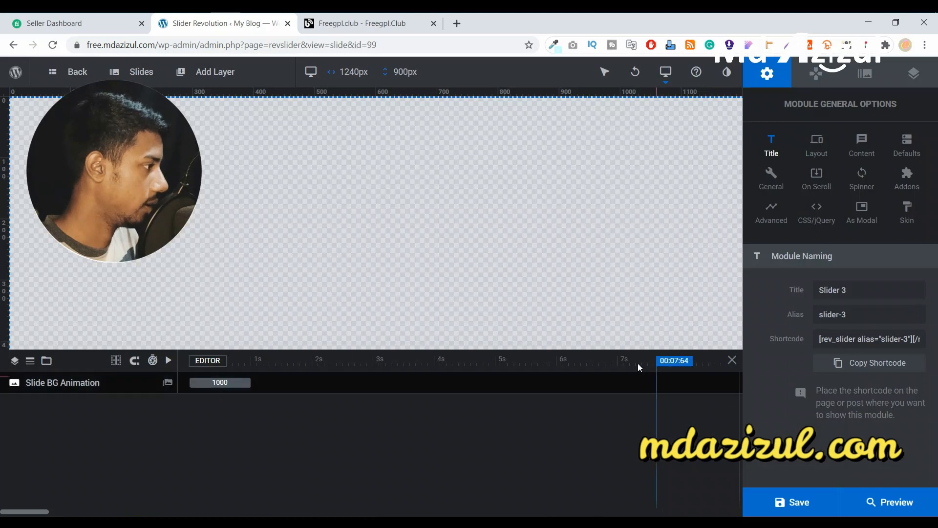
Enlarge the canvas by shrinking the timeline, and look through the layer, slide and navigation options before returning to the module general options
drag(634, 421, 638, 455)
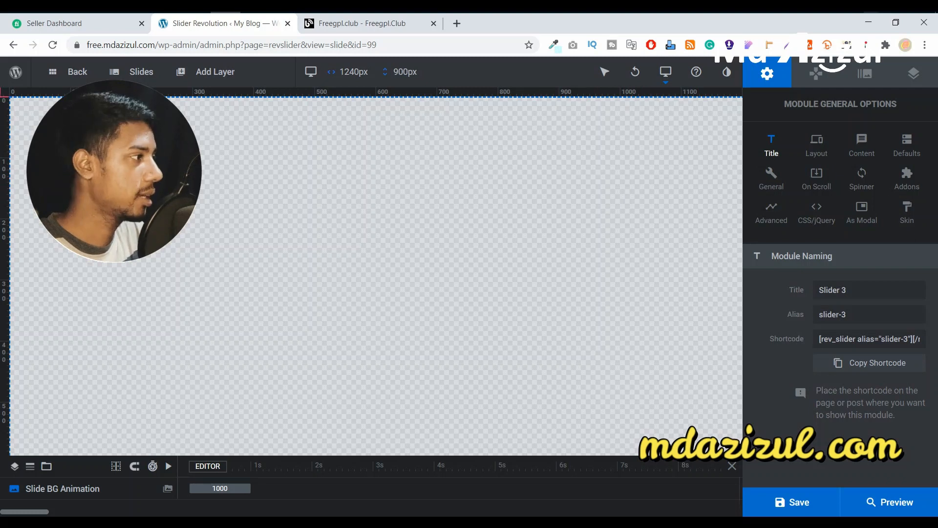
click(912, 77)
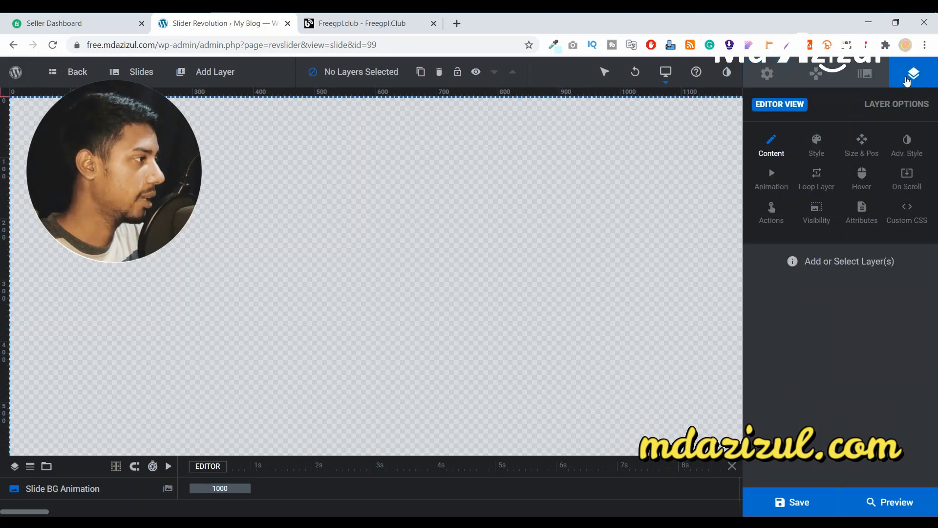
click(865, 76)
click(825, 79)
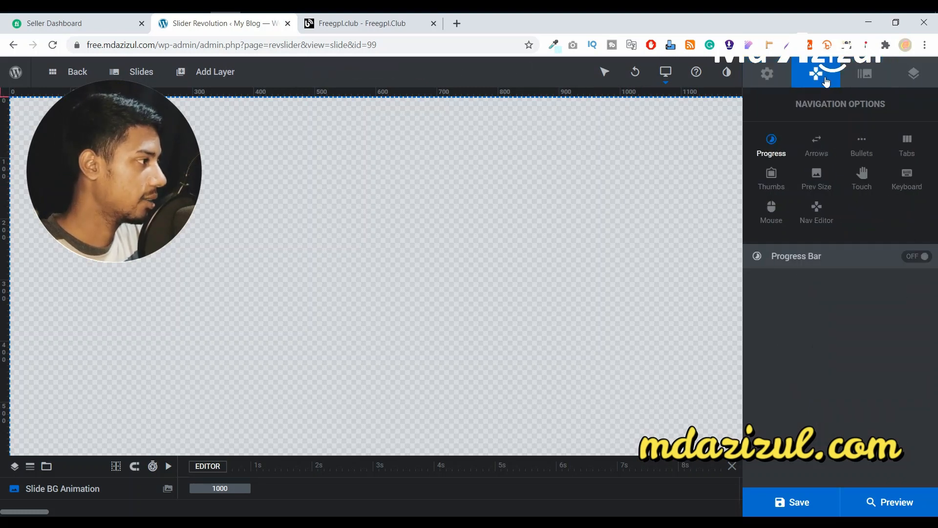
click(778, 79)
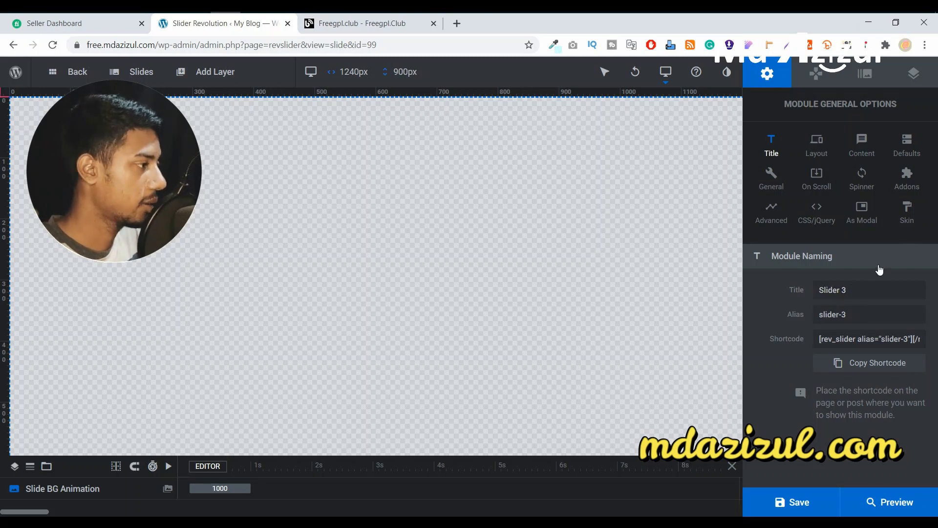
Set the module title to "simple slide"
triple_click(833, 290)
text(simple slide)
Set the desktop layer area height to 600px in the module's layout options
click(819, 148)
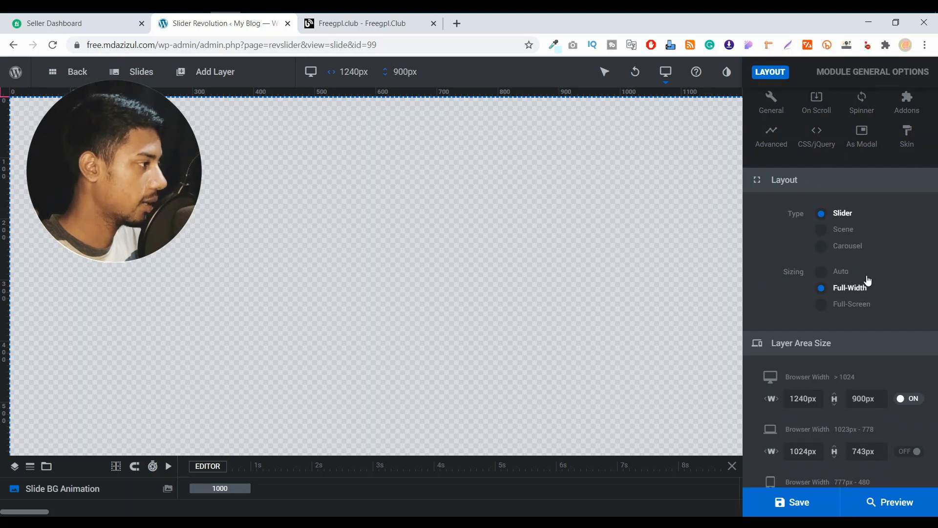
scroll(865, 282, down, 3)
scroll(875, 195, up, 3)
scroll(856, 274, down, 4)
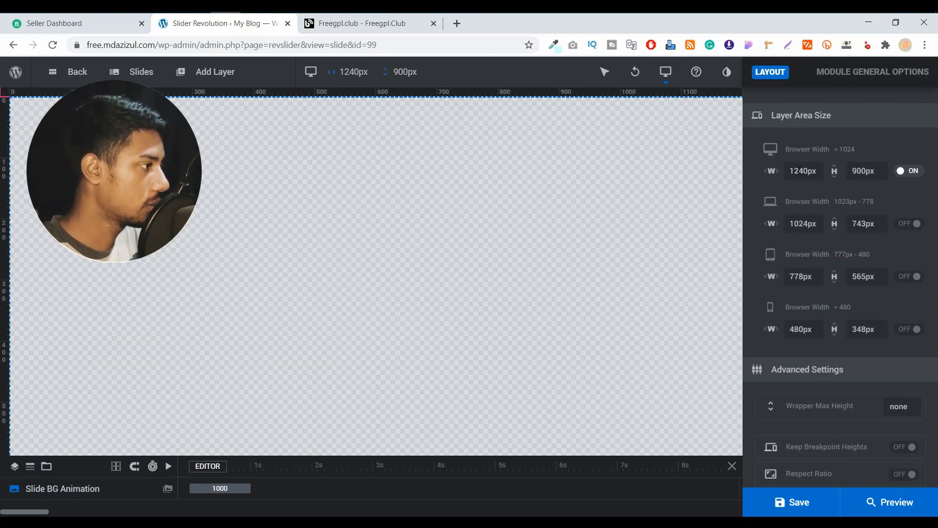
double_click(859, 170)
click(858, 171)
key(BackSpace)
text(6)
click(854, 226)
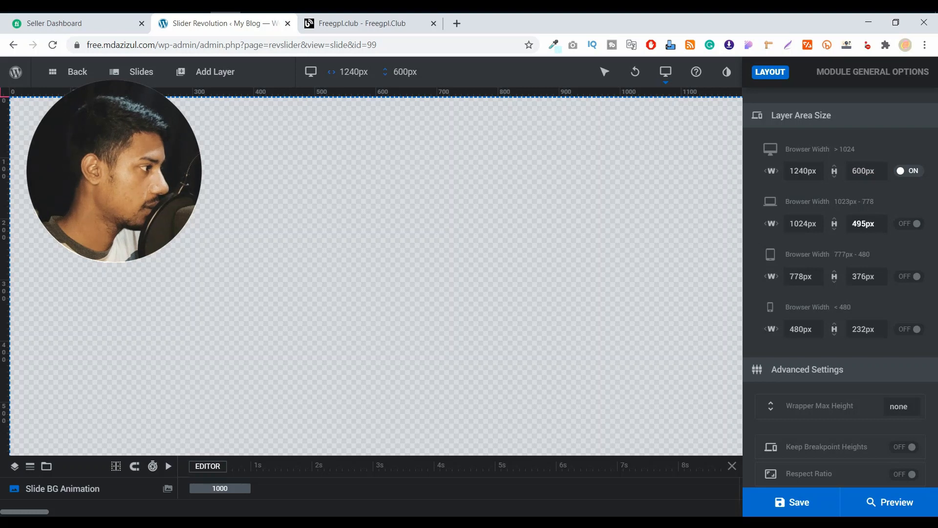
double_click(859, 225)
click(861, 224)
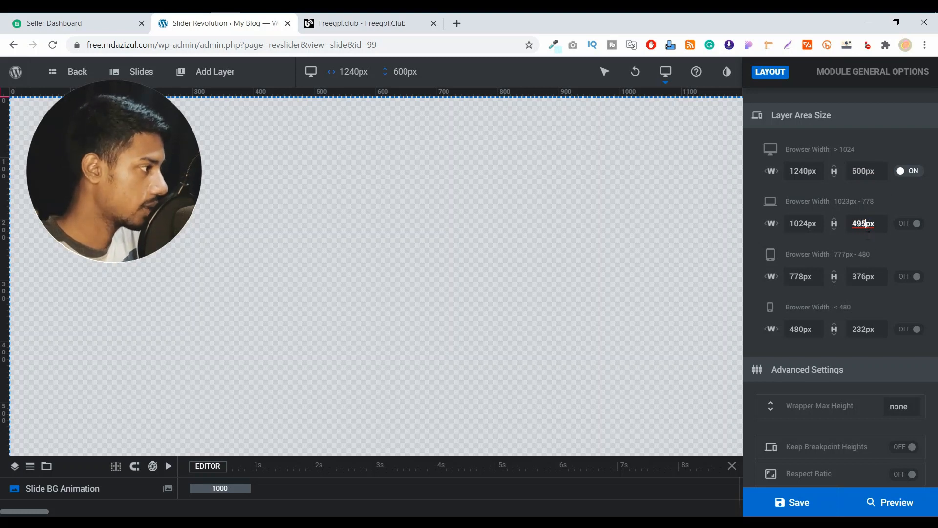
key(BackSpace)
click(863, 171)
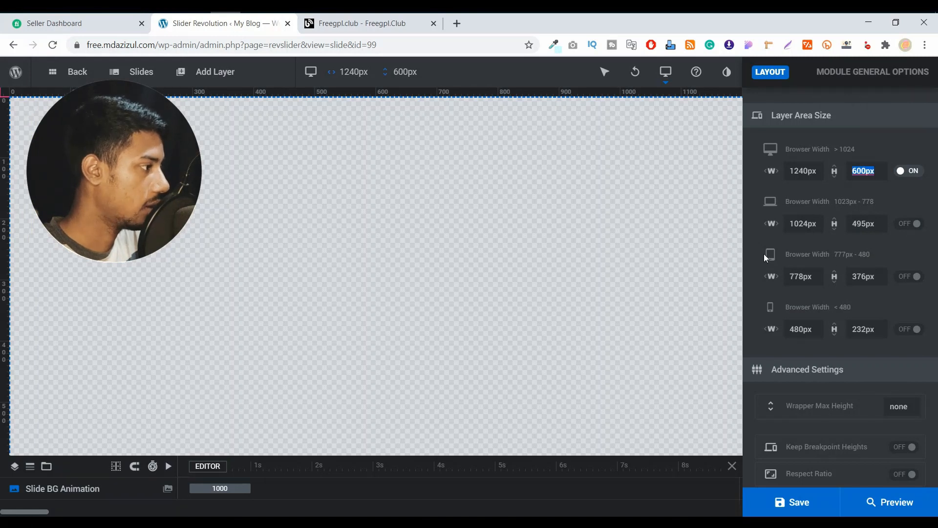
Enable the custom layer area sizes for the phone, tablet and notebook browser widths
click(909, 329)
click(910, 277)
click(908, 225)
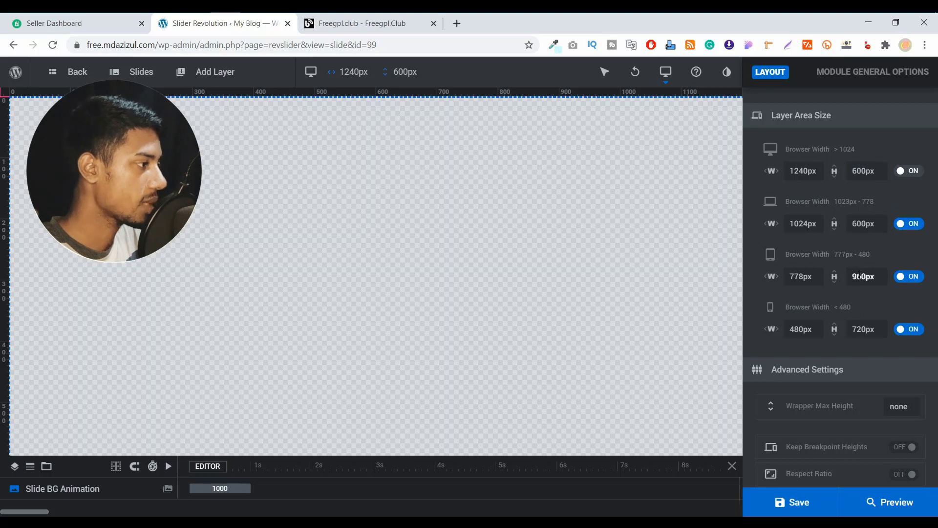
Set the tablet layer area height to 500px
double_click(858, 286)
click(857, 277)
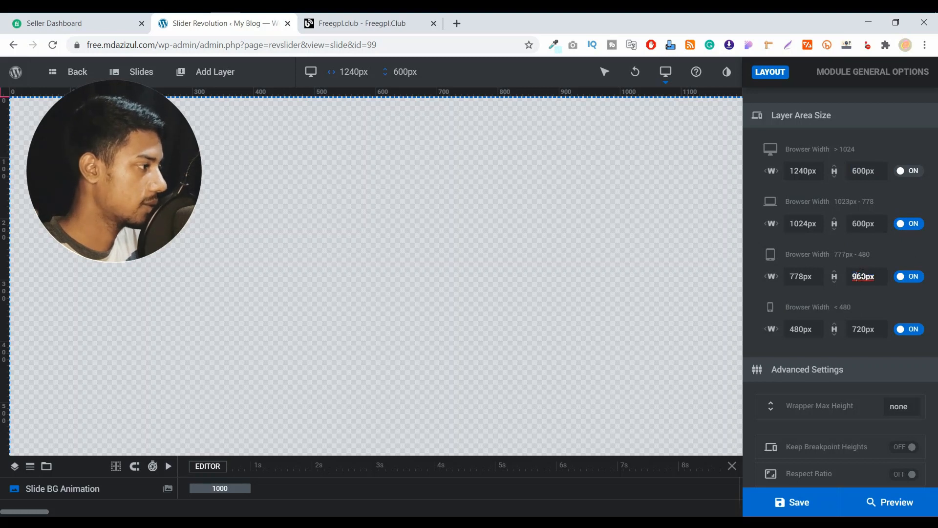
click(882, 246)
double_click(861, 277)
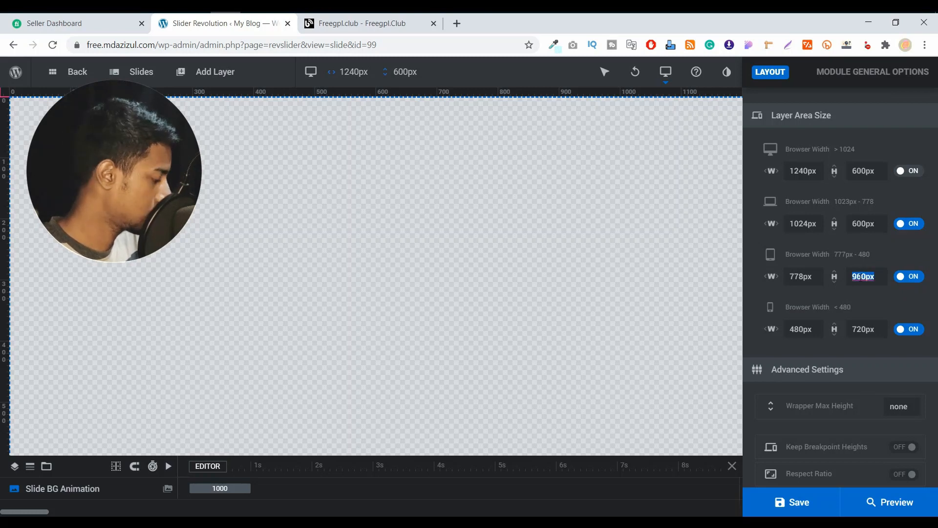
text(500)
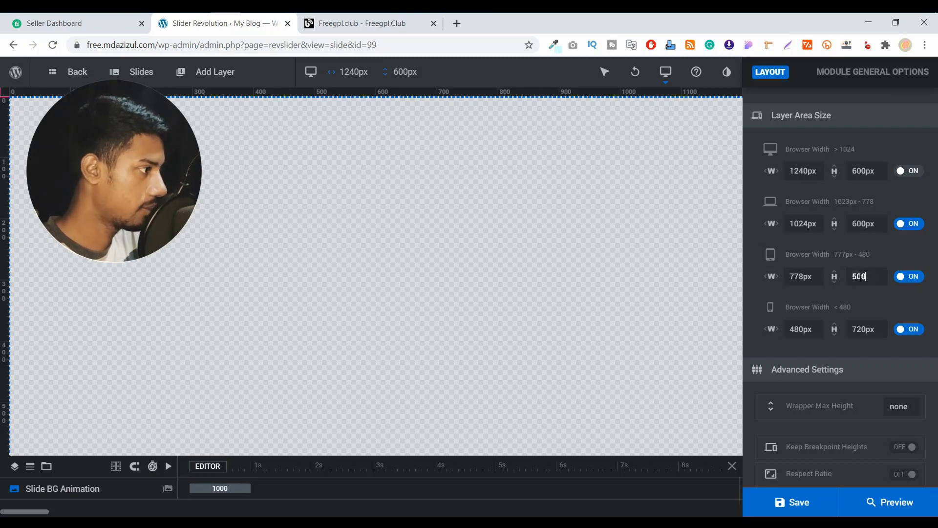
text(px)
double_click(862, 329)
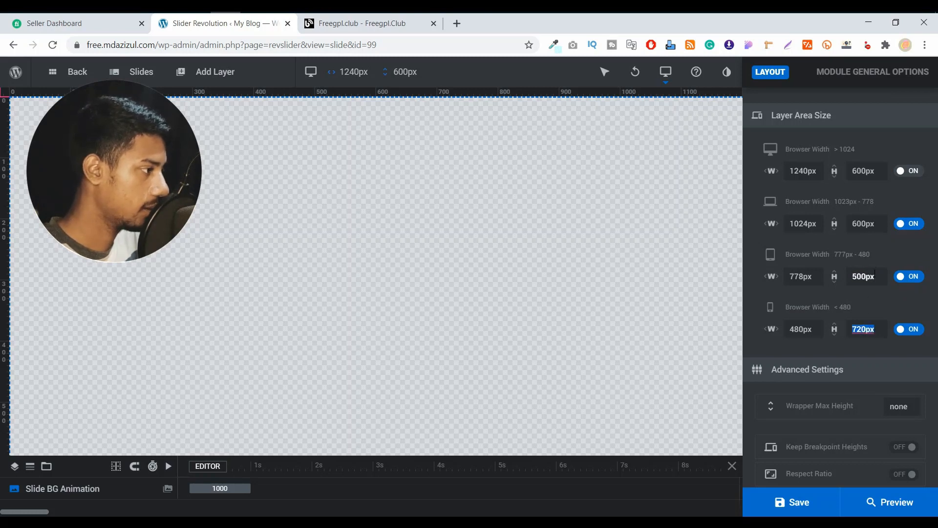
click(861, 329)
drag(862, 330, 848, 331)
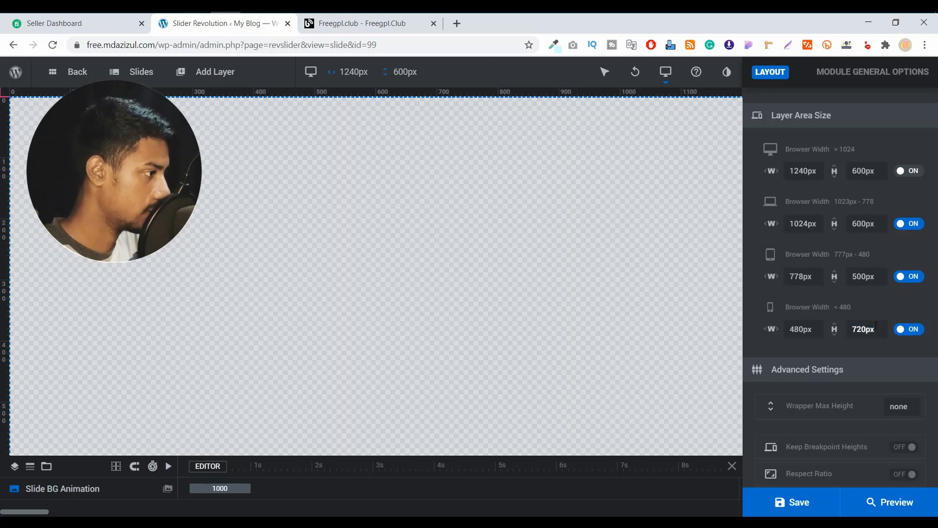
scroll(850, 366, down, 10)
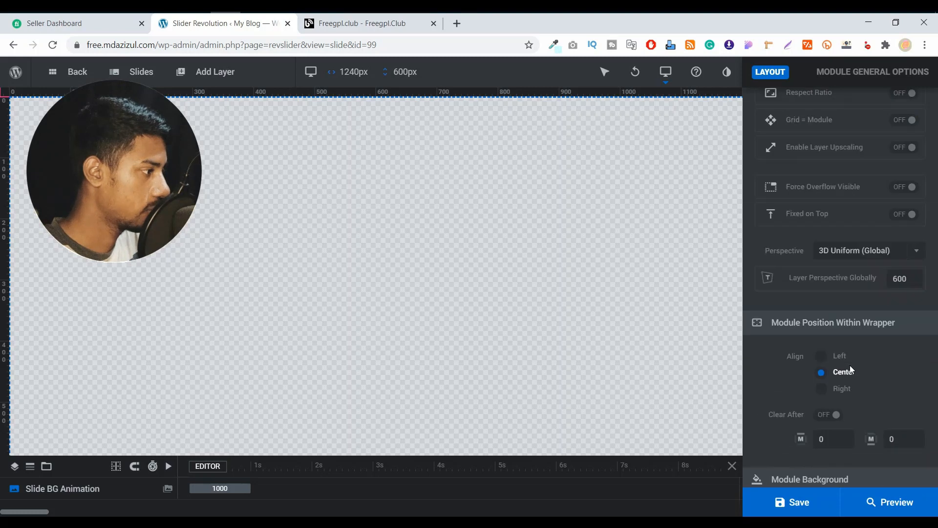
scroll(851, 366, up, 10)
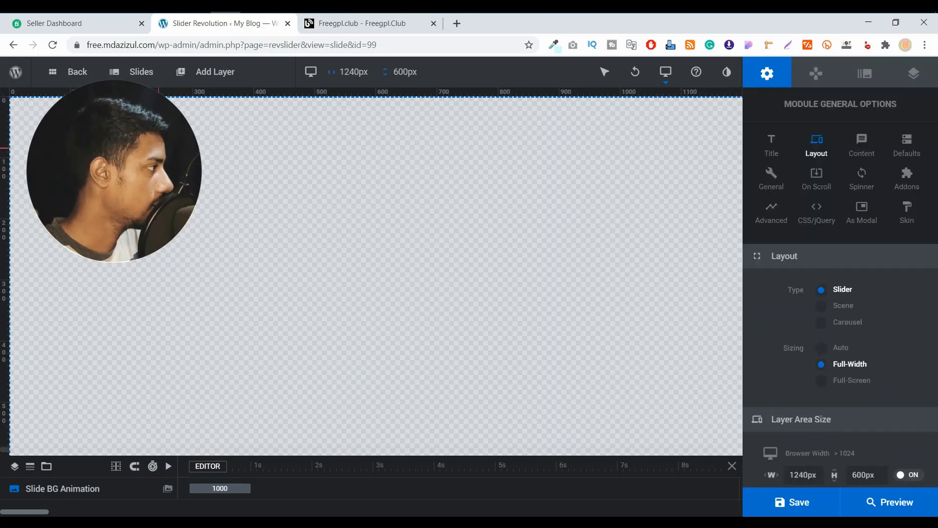
Start adding an image layer from the WordPress Library
mouse_move(215, 74)
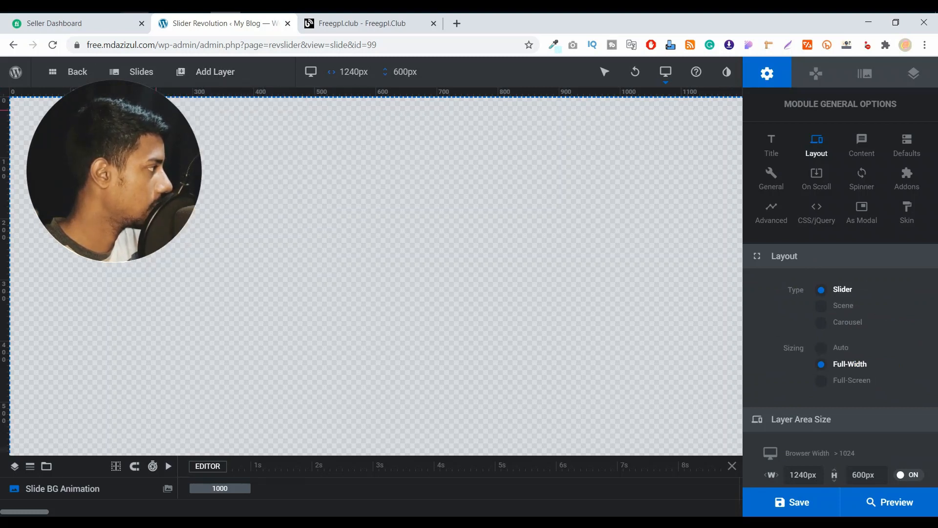
mouse_move(136, 73)
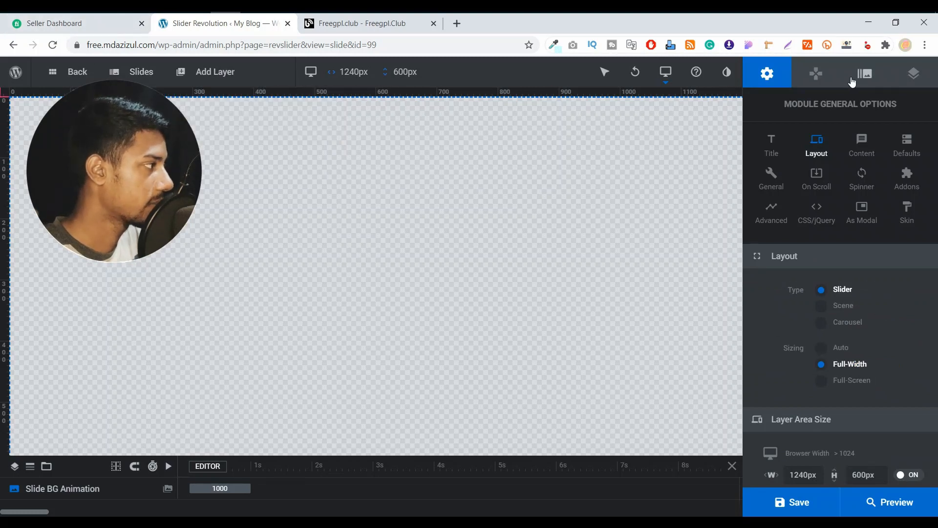
mouse_move(192, 84)
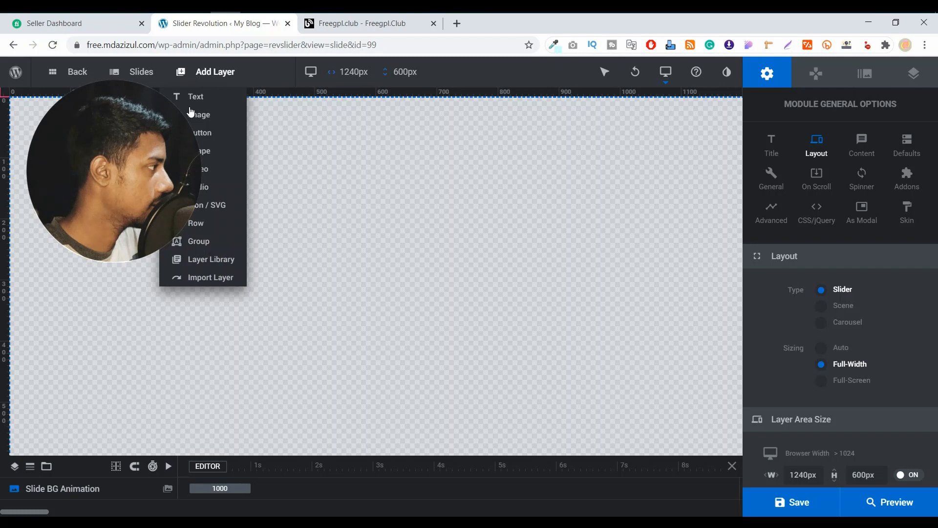
mouse_move(220, 115)
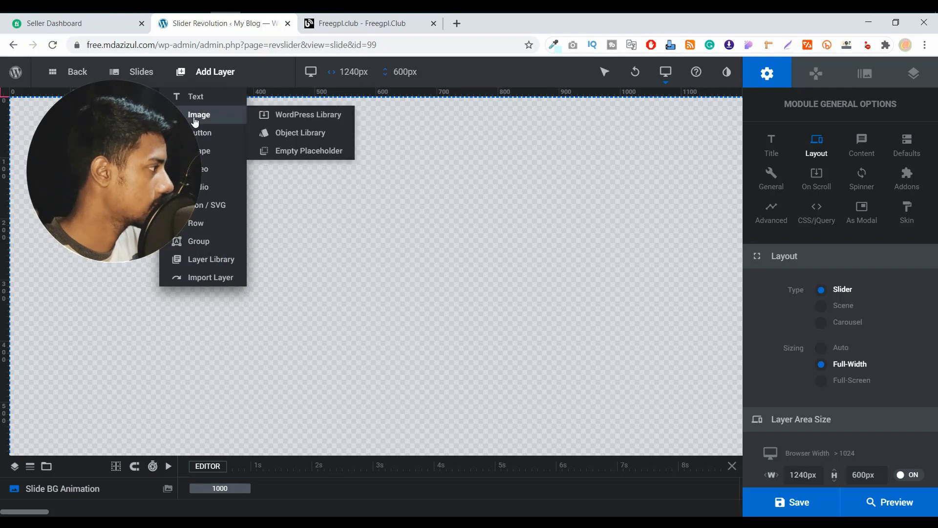
click(298, 117)
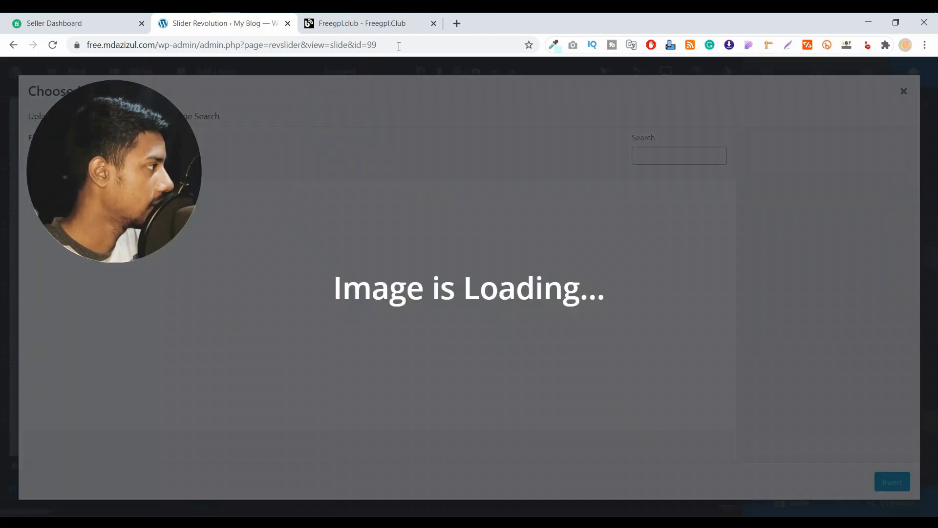
Save the picture of the woman in the yellow sweater from freegpl.club to Downloads as the PNG "wow-girl-png-7 (3)"
click(362, 23)
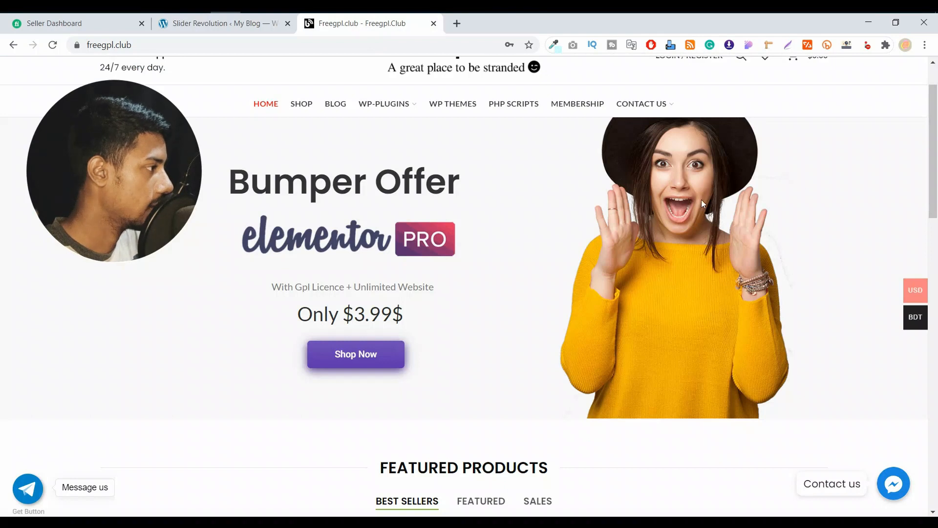
right_click(732, 164)
click(762, 189)
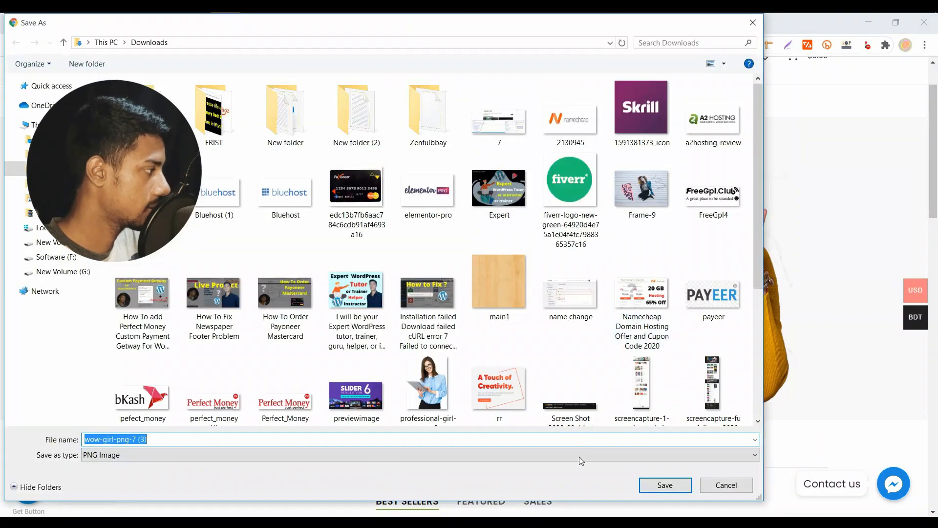
click(669, 487)
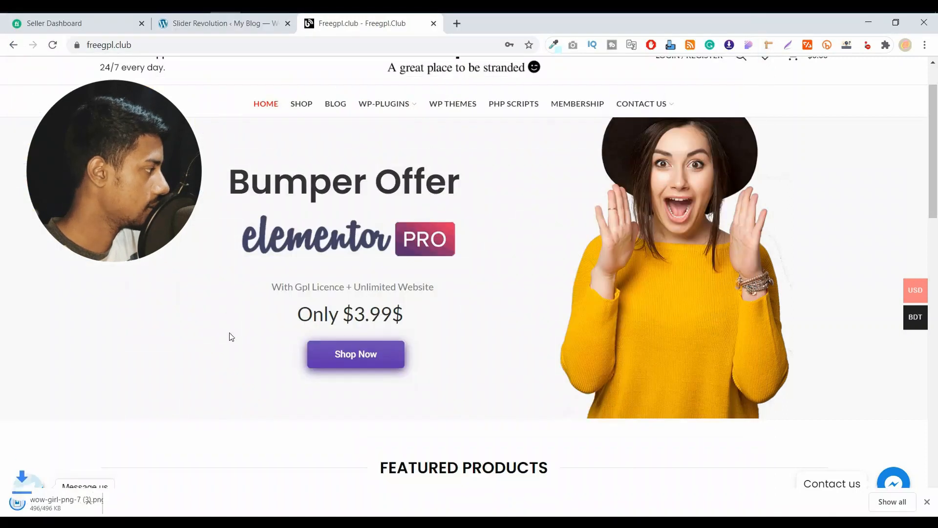
Save the Elementor Pro logo from the same banner to Downloads as "elementor-pro (1)" and return to the slider's media library
right_click(363, 240)
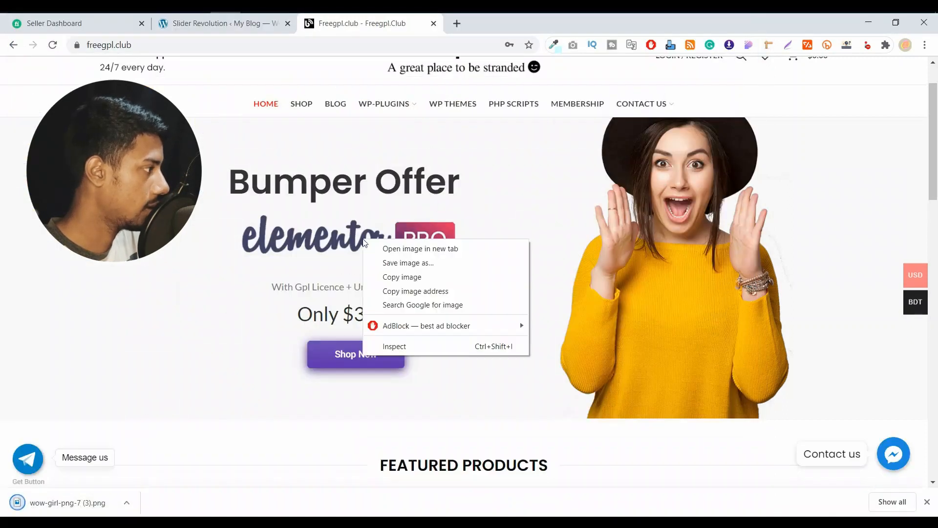
click(403, 264)
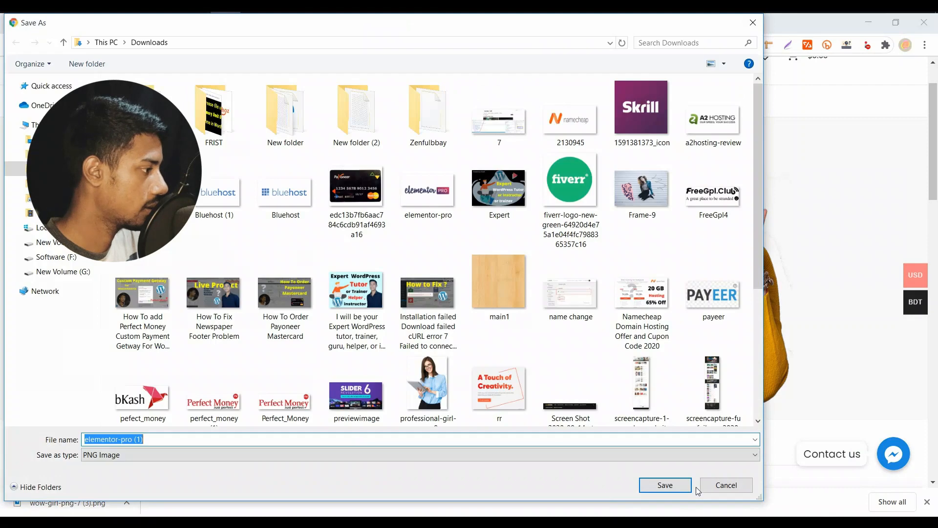
key(Return)
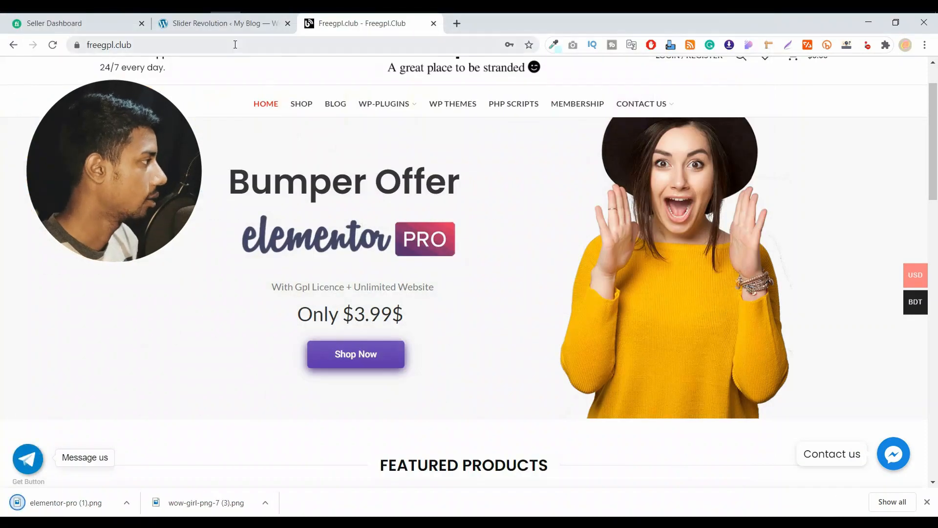
click(227, 24)
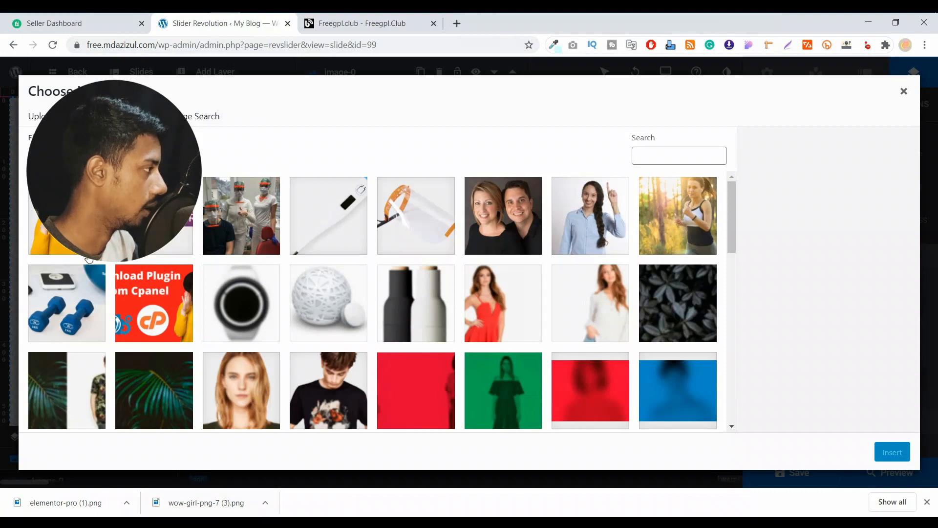
Insert the wow-girl picture from the media library as an image layer and move it to the right half of the slide
click(67, 216)
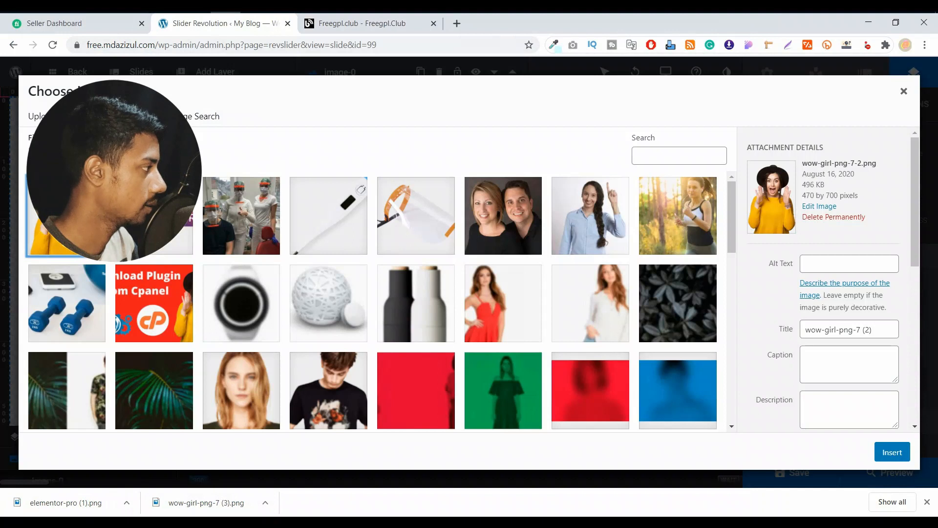
click(891, 451)
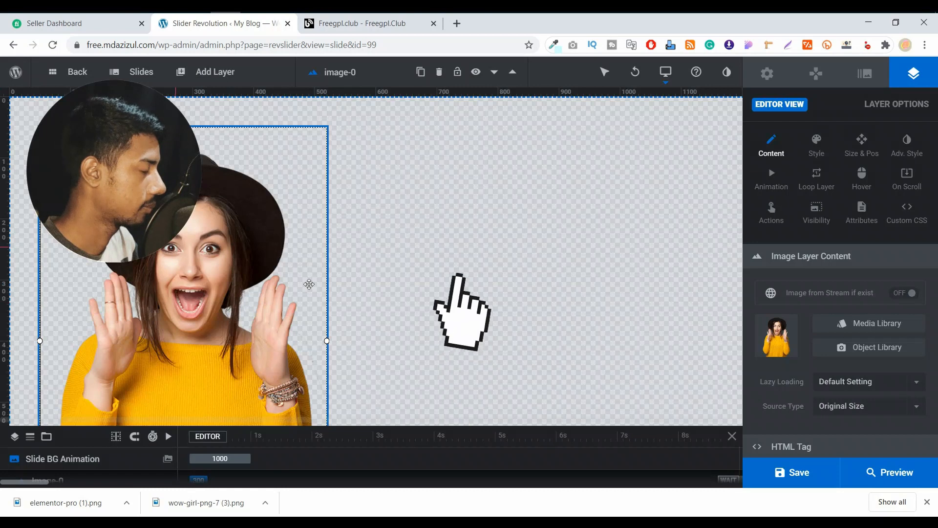
drag(188, 229, 541, 172)
scroll(296, 336, down, 1)
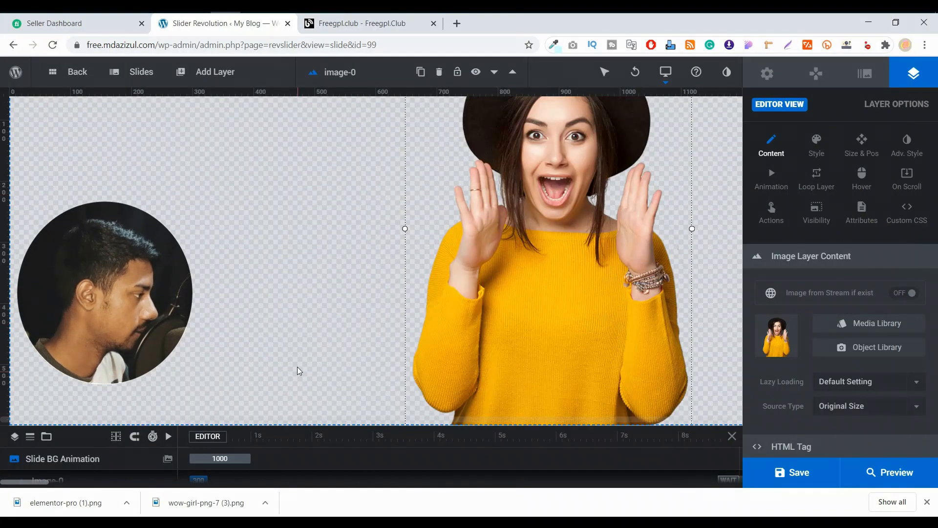
Shift the woman's picture further right, so its left edge sits at about 740 px and the hat meets the slide's upper edge
scroll(342, 370, up, 1)
scroll(392, 345, down, 1)
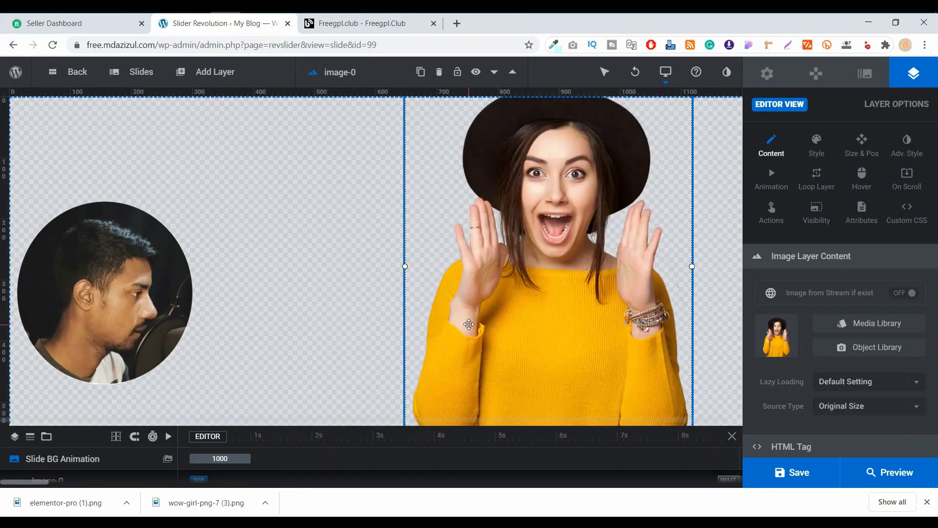
scroll(435, 256, up, 1)
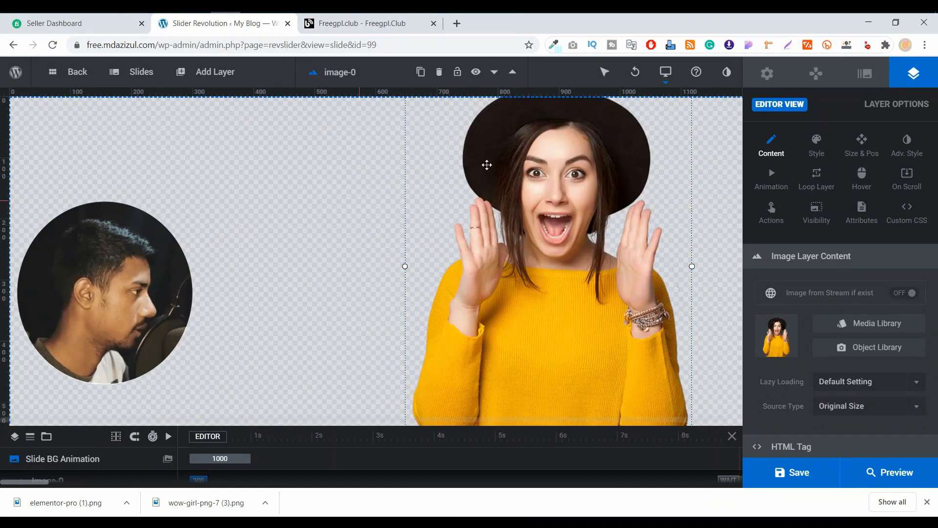
scroll(485, 169, down, 1)
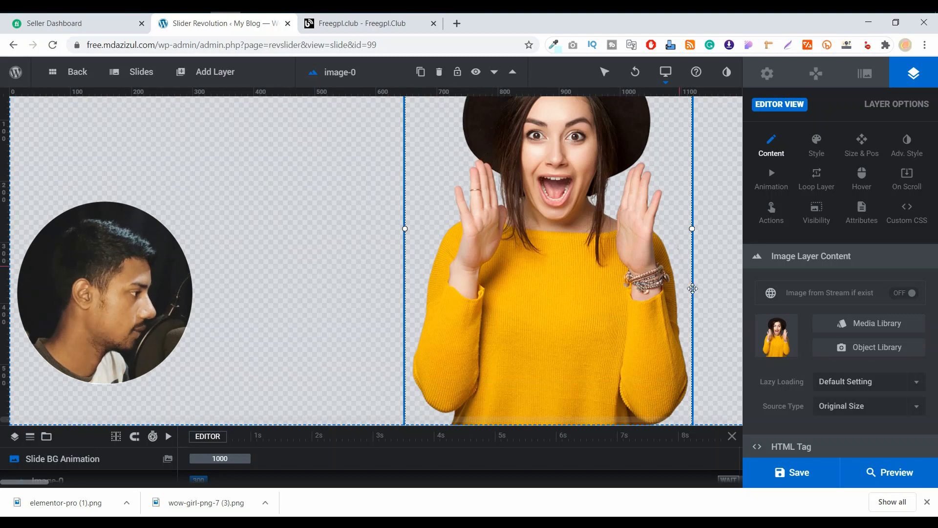
mouse_move(650, 290)
mouse_down()
mouse_move(658, 293)
mouse_move(633, 285)
mouse_up()
scroll(519, 288, up, 1)
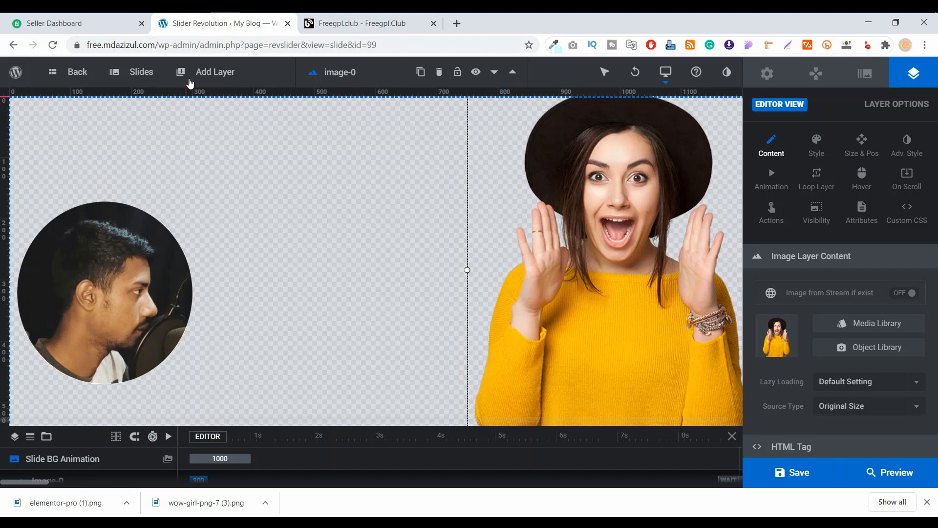
Add the Elementor Pro logo from the WordPress Library as an image layer and place it at about X 165, Y 104
mouse_move(206, 75)
mouse_move(207, 126)
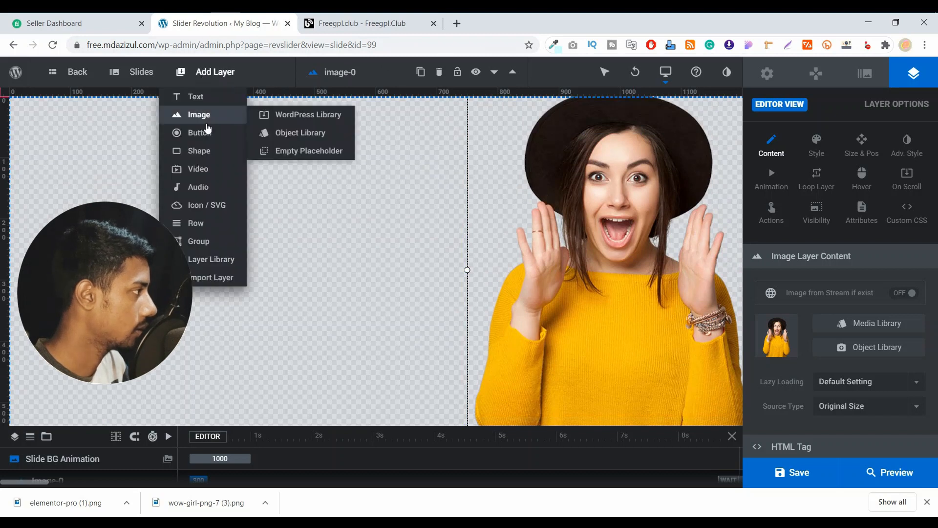
click(325, 122)
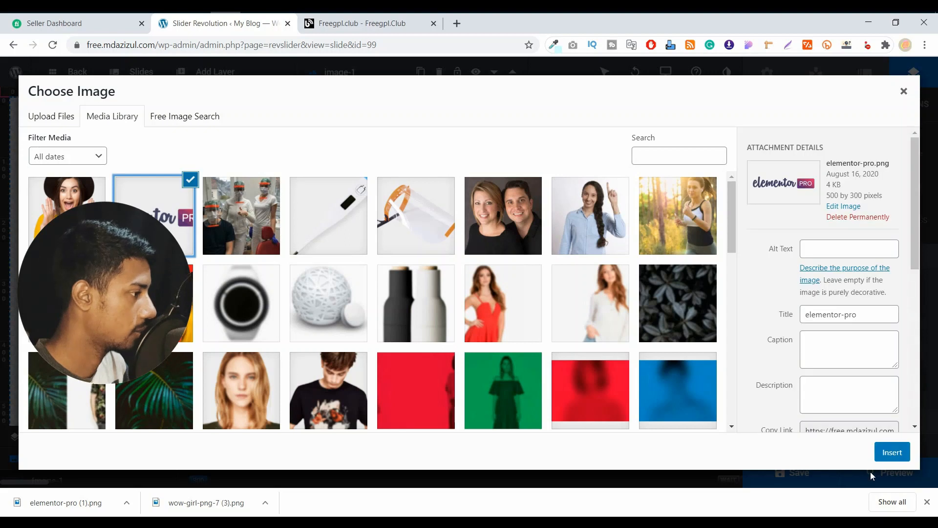
click(890, 452)
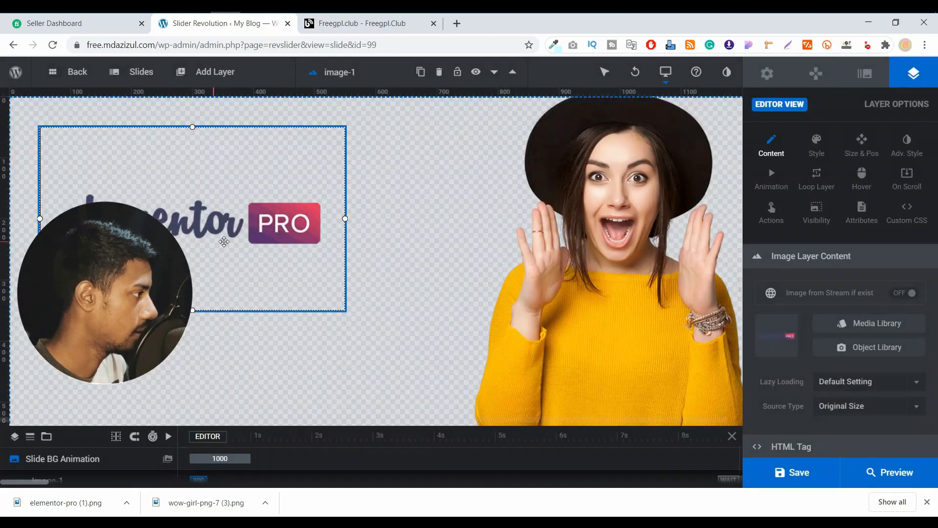
drag(239, 238, 244, 238)
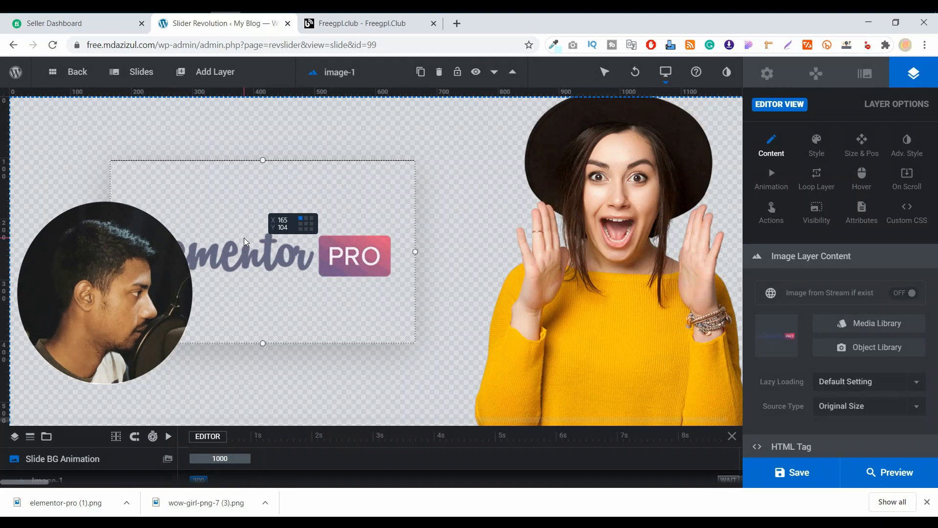
Add a Quick Style Headline text layer in the medium-weight Roboto style, enlarge it and place it above the logo at about X 217, Y 88
click(348, 25)
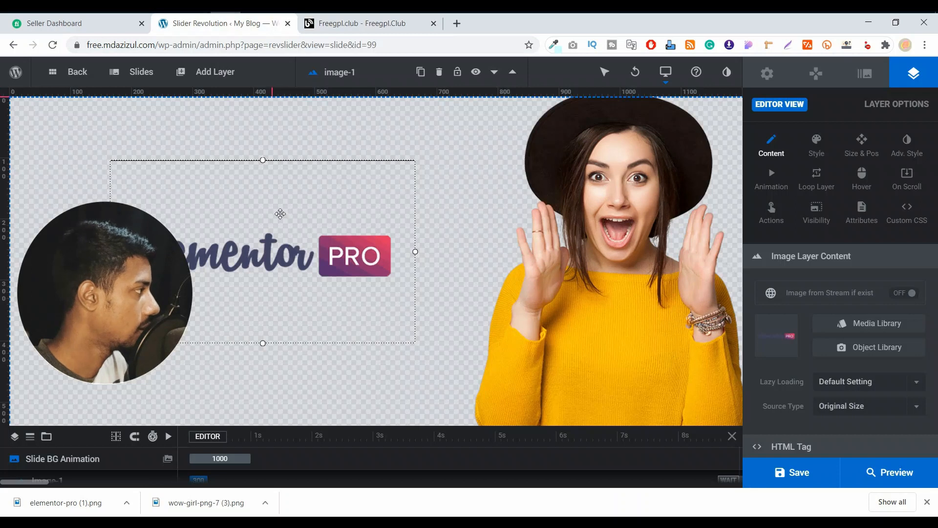
click(246, 24)
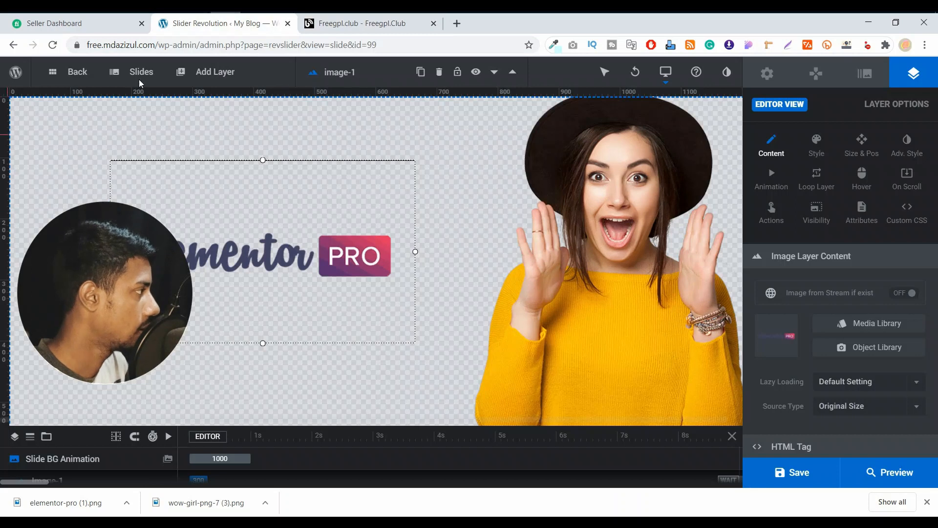
mouse_move(180, 77)
mouse_move(195, 97)
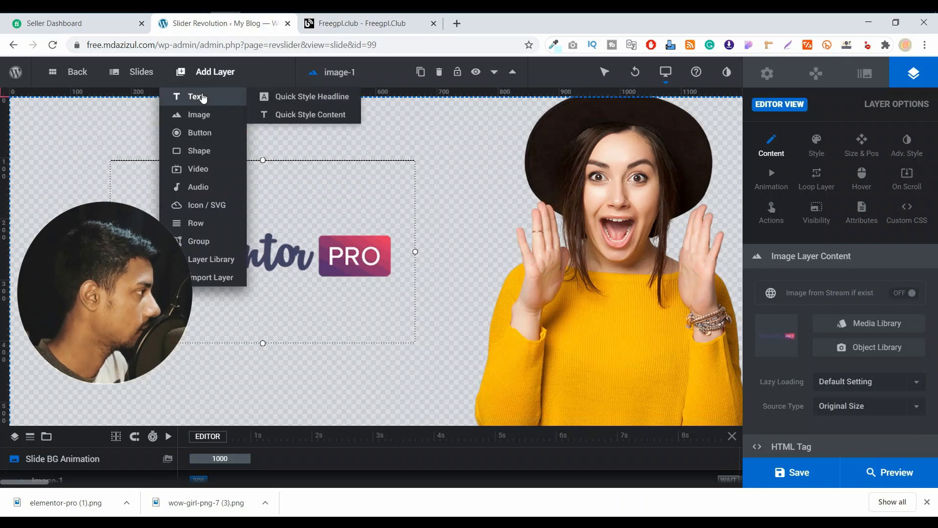
click(300, 101)
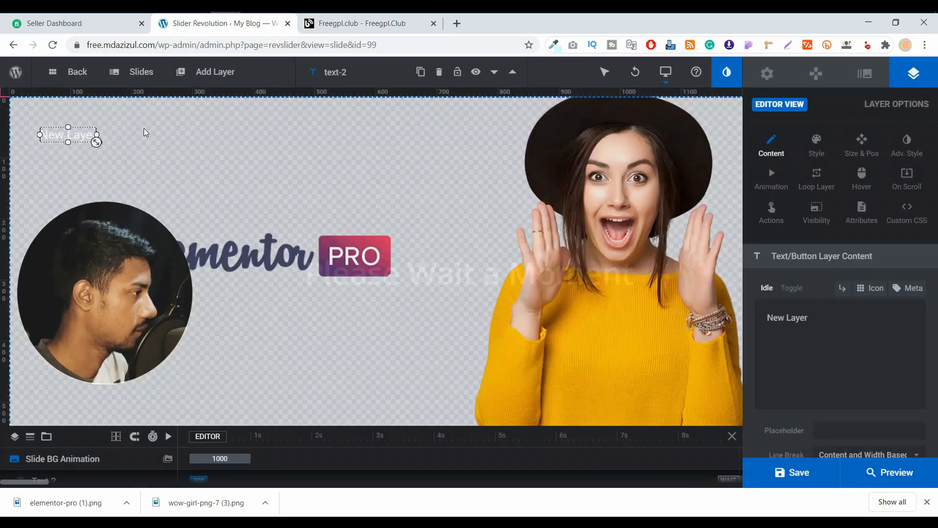
scroll(827, 269, down, 3)
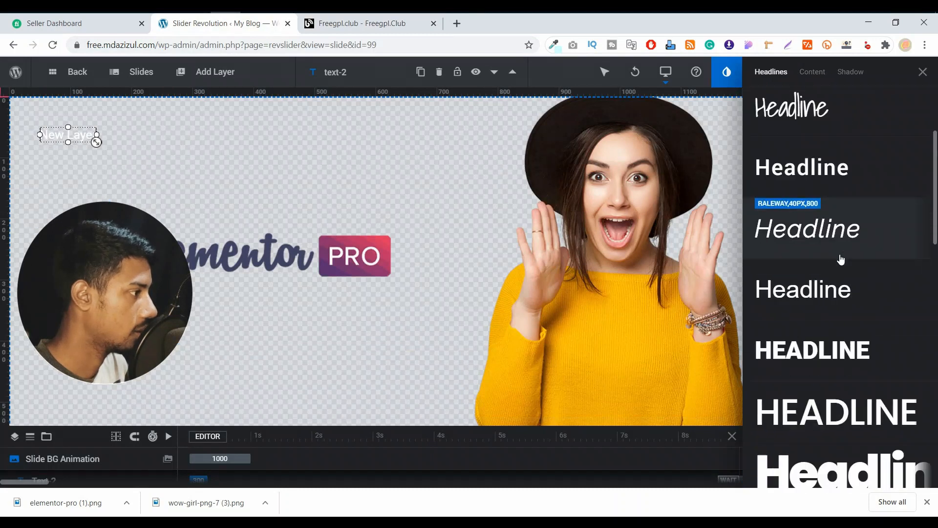
click(813, 172)
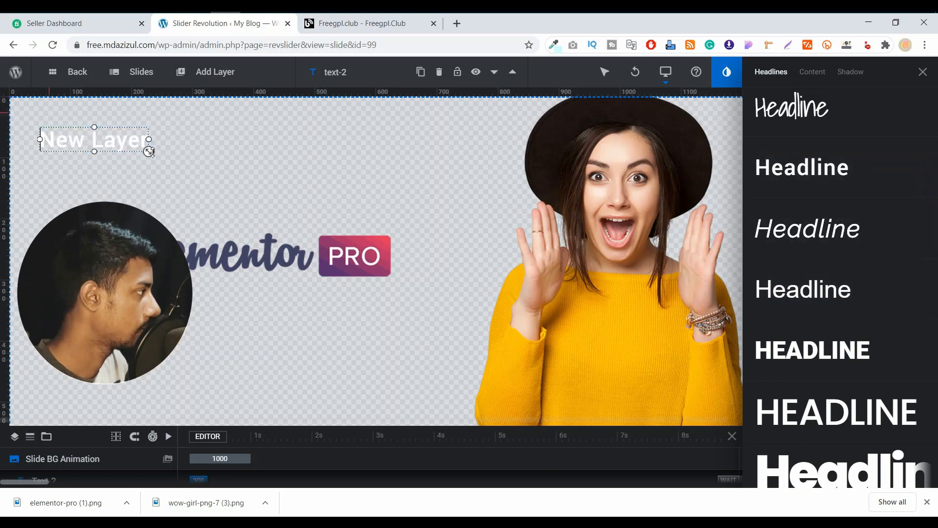
drag(168, 162, 281, 179)
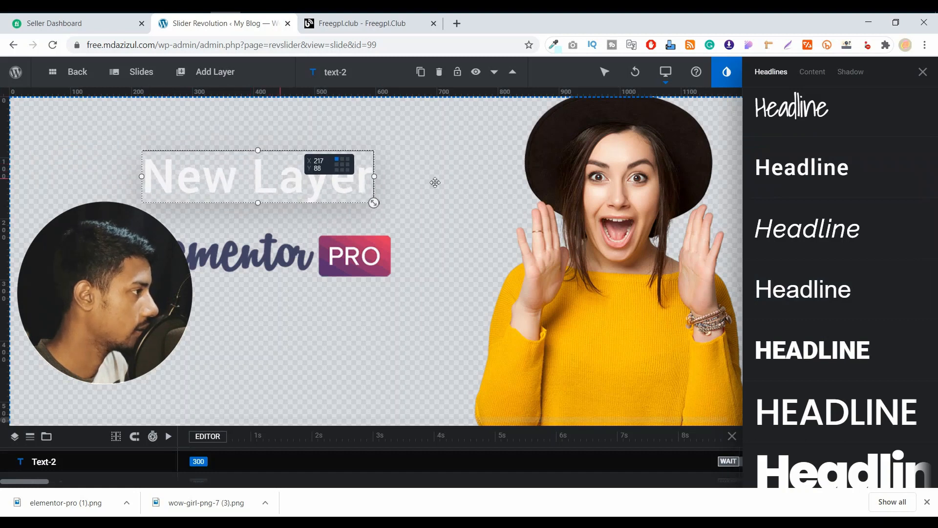
click(923, 72)
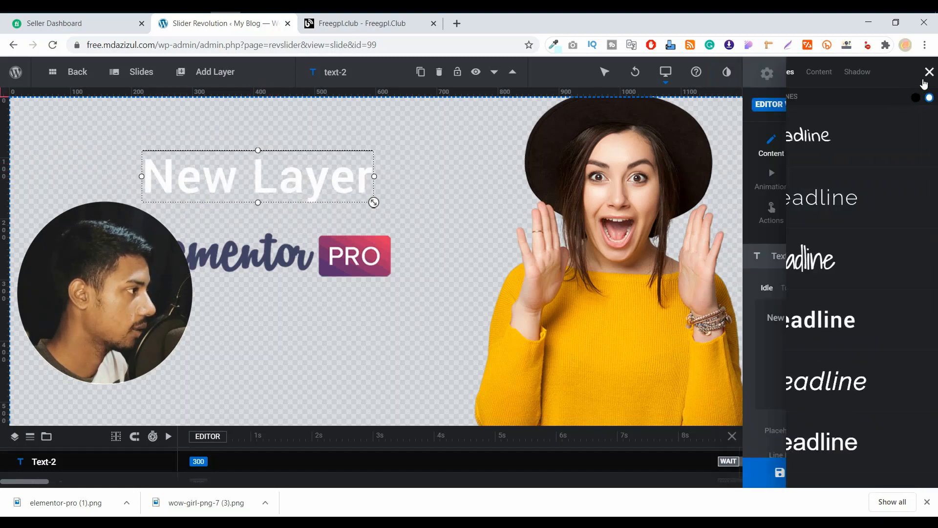
Set the headline text to "Bumper Offer" and centre the layer above the Elementor Pro logo
scroll(793, 323, down, 2)
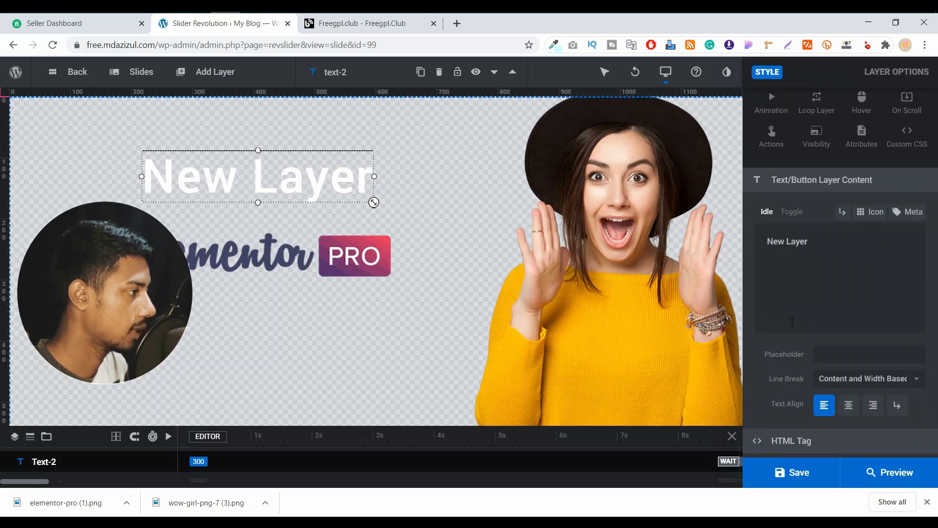
triple_click(806, 243)
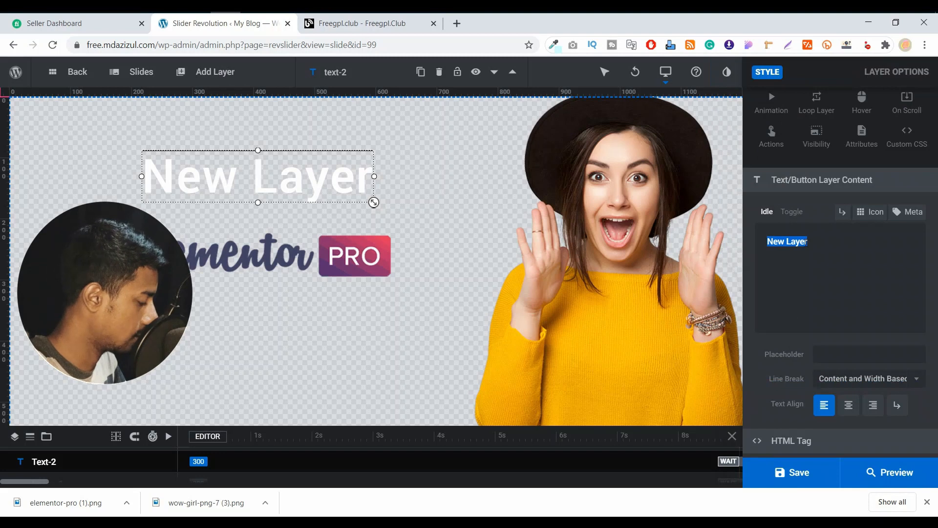
text(Bumper Offer)
drag(381, 175, 334, 175)
drag(333, 175, 348, 176)
drag(348, 177, 356, 178)
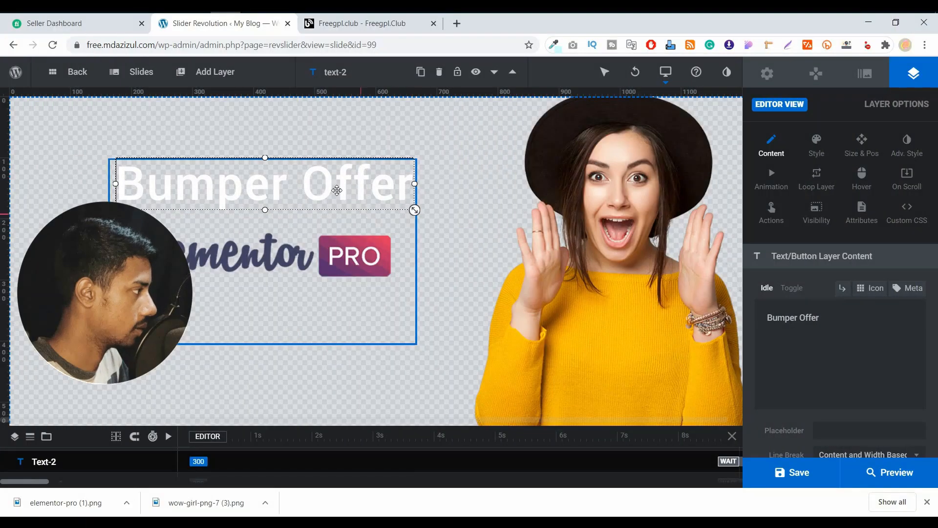
Add a second Quick Style Headline text layer in the same medium-weight Roboto style and place it just below the logo
click(343, 265)
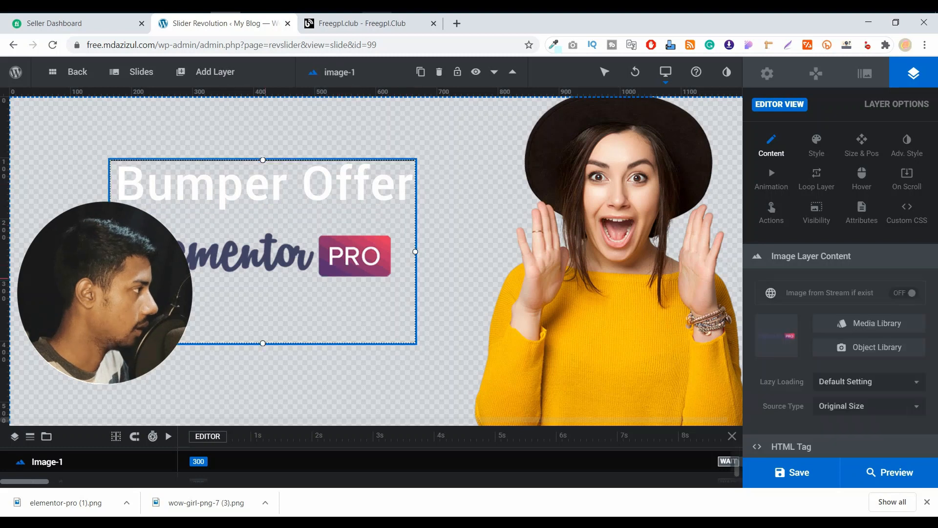
key(ctrl+Tab)
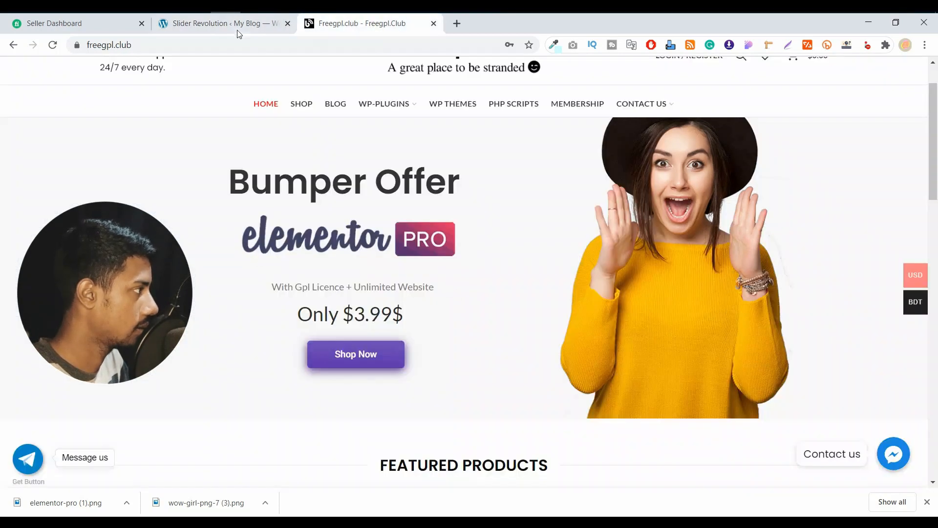
click(223, 23)
mouse_move(217, 74)
mouse_move(210, 96)
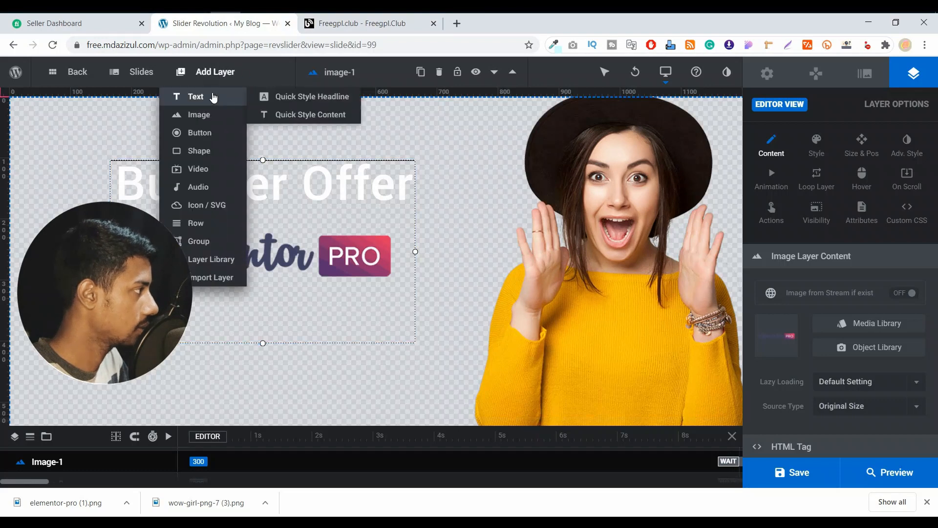
click(273, 98)
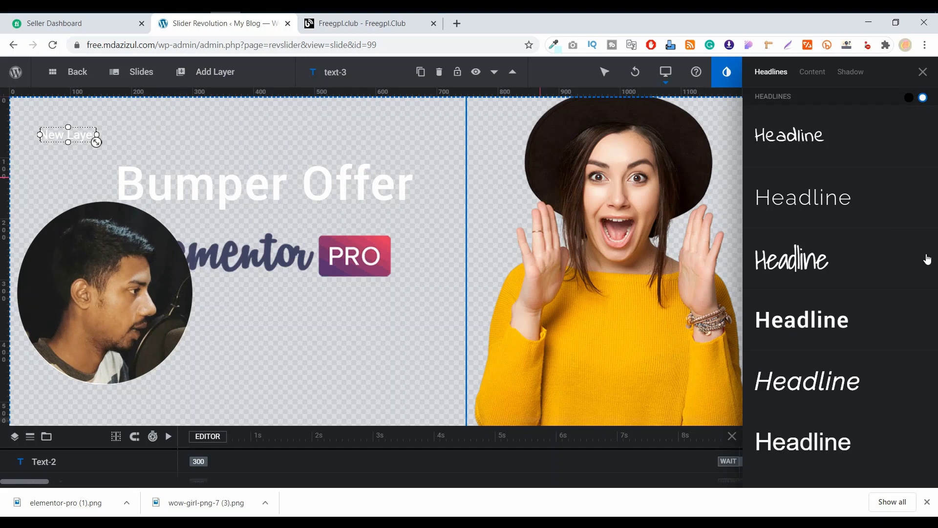
click(813, 319)
drag(95, 137, 240, 295)
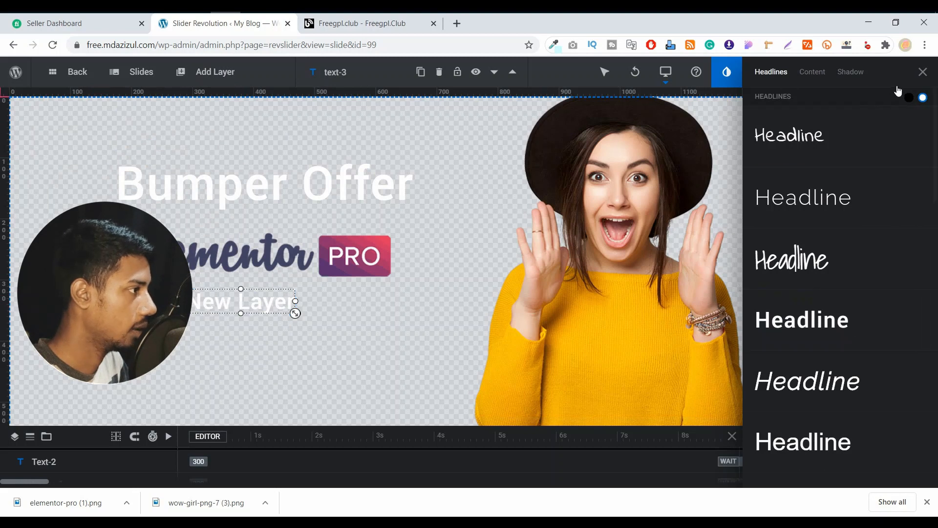
Set the new layer's text to "with gpl licence + Unlimited Website" and shift it left to sit centred under the logo
click(923, 72)
key(ctrl+a)
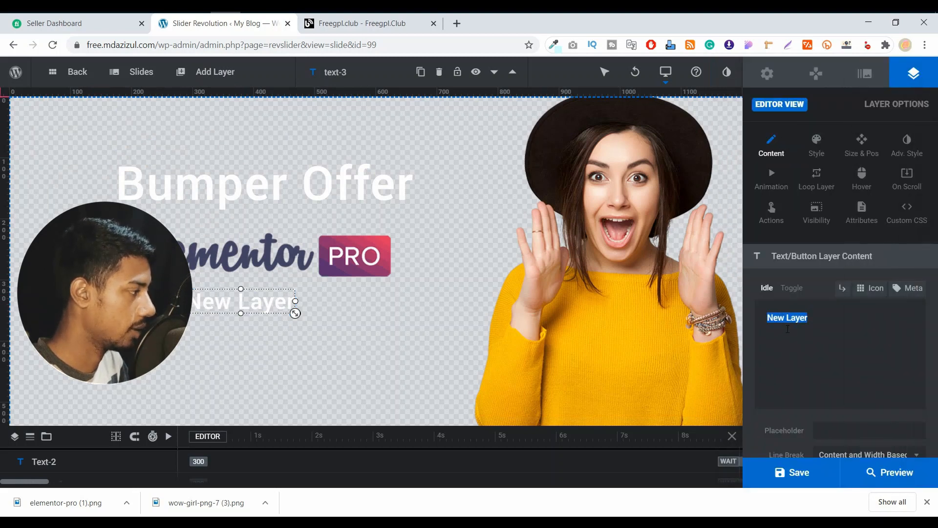
text(with gpl licence + Unlimited Upadte)
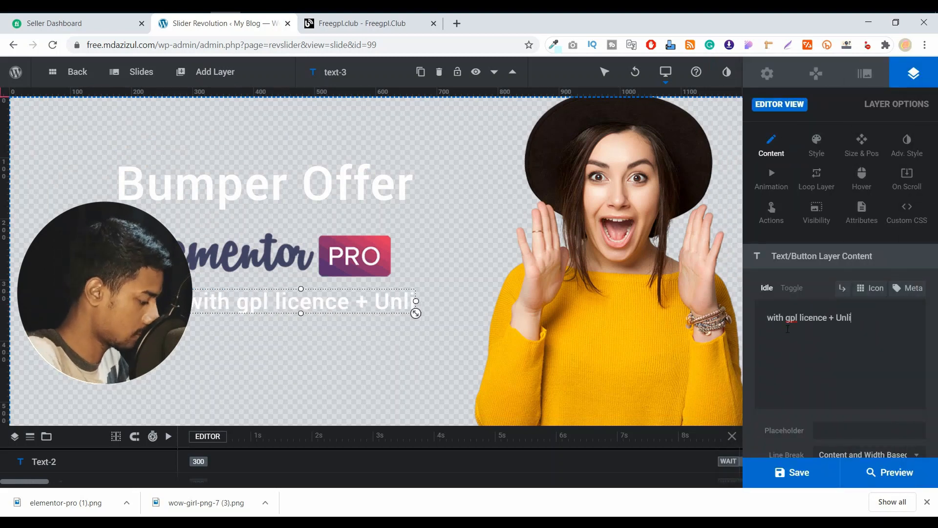
key(BackSpace)
key(BackSpace)
key(BackSpace)
key(BackSpace)
key(BackSpace)
key(BackSpace)
text(Website)
drag(446, 306, 384, 310)
Set the font weight of the text under the logo to 300 Light and nudge the layer slightly to the right
scroll(875, 281, down, 2)
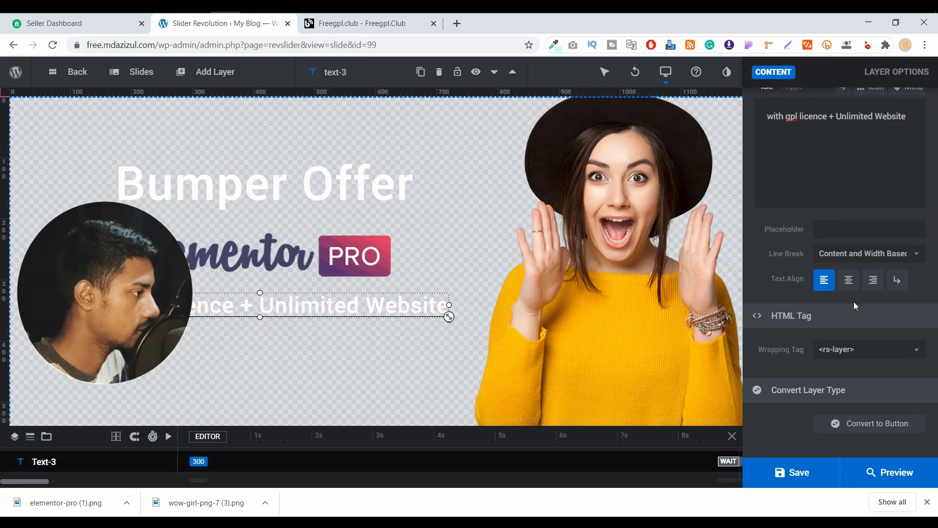
scroll(861, 298, up, 3)
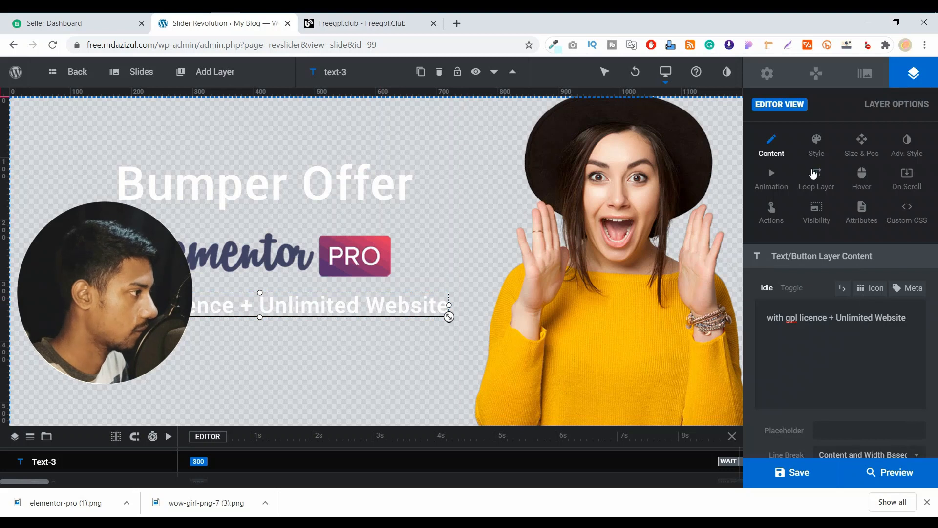
click(836, 168)
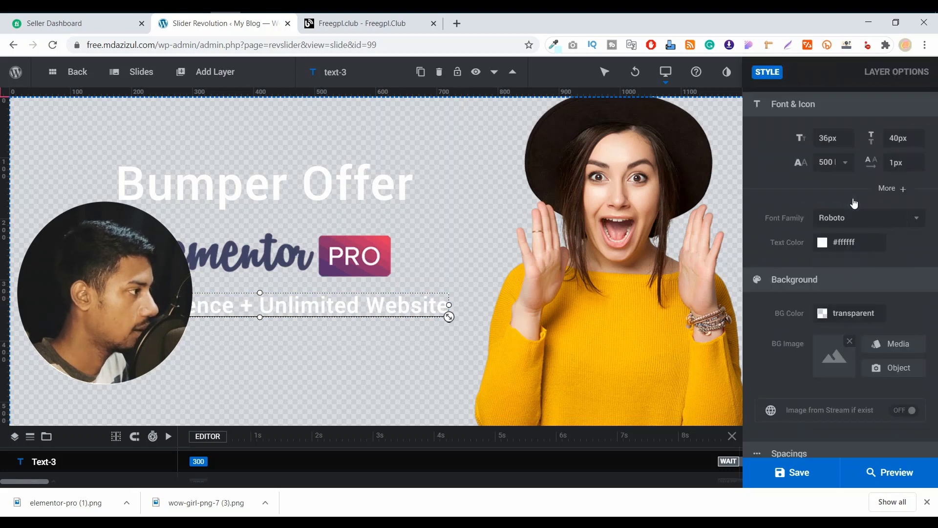
click(896, 139)
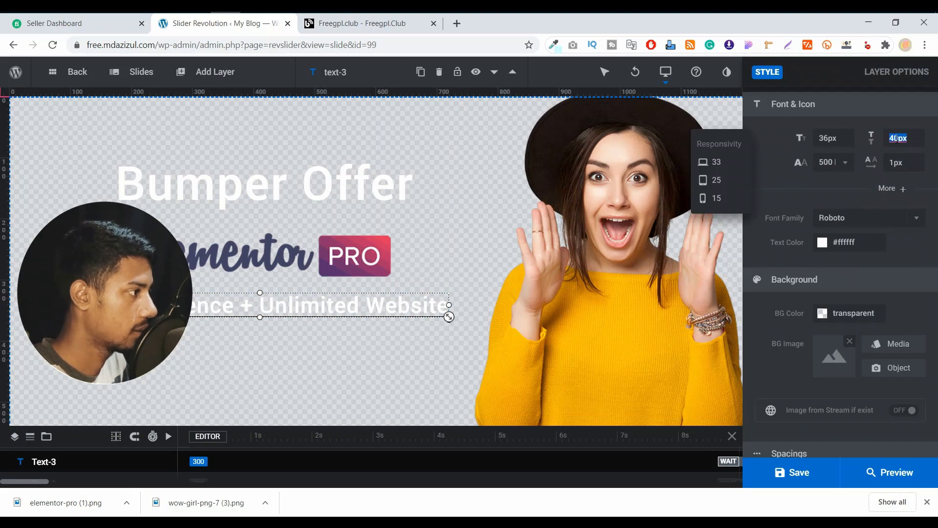
scroll(886, 195, down, 2)
scroll(843, 249, up, 4)
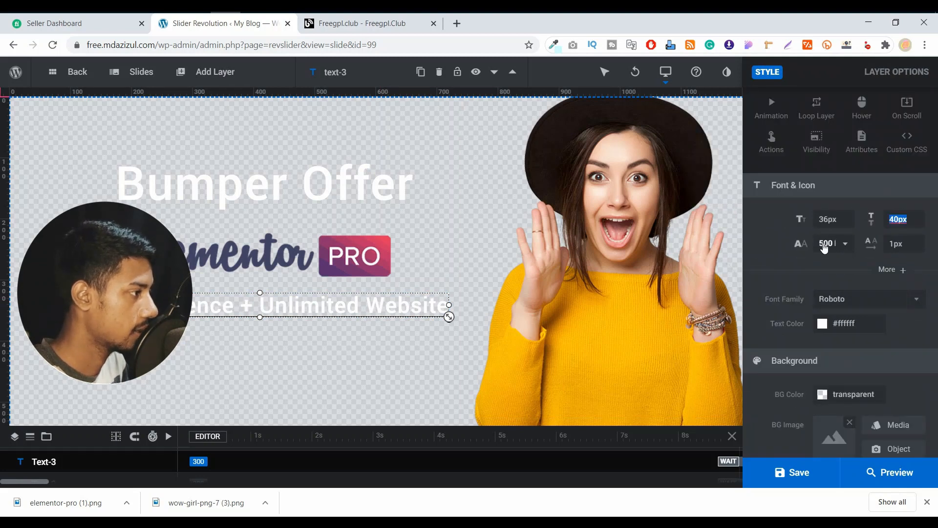
click(833, 248)
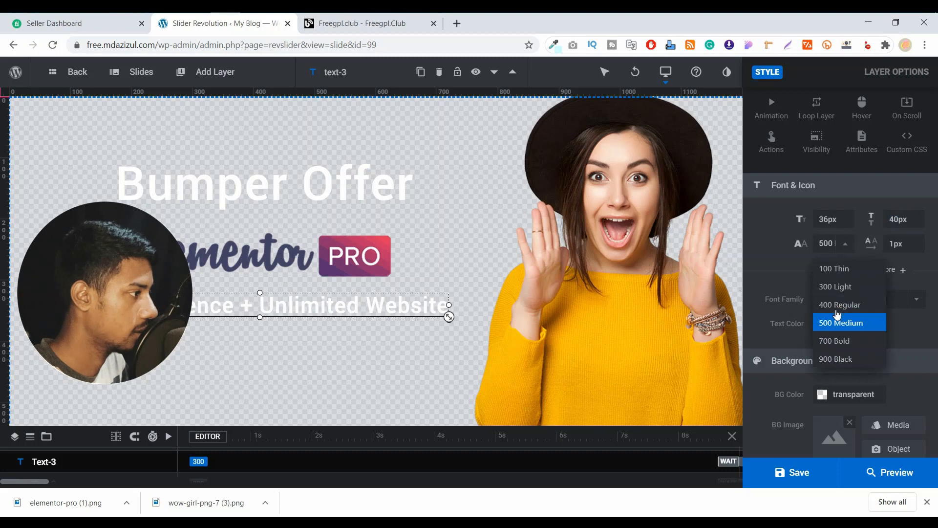
click(847, 296)
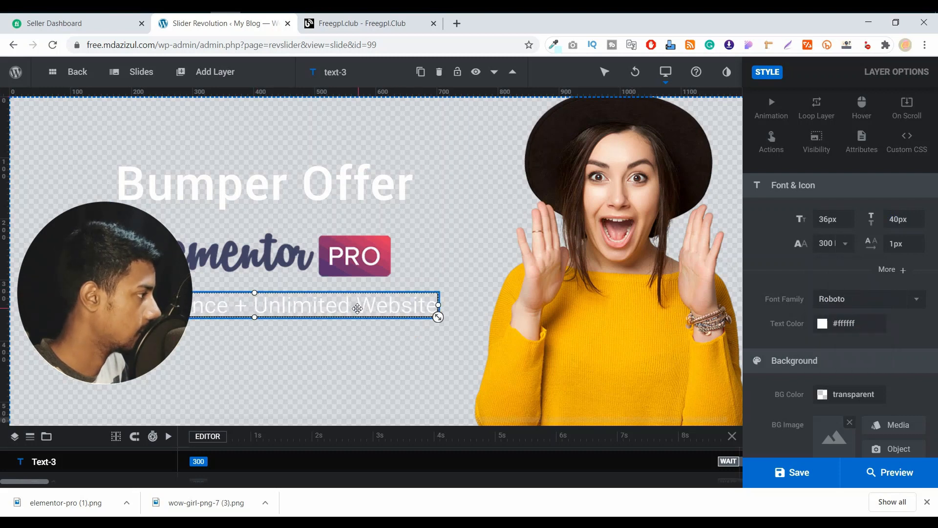
drag(357, 308, 363, 308)
Change the text color of the line under the logo to near-black #0c0c0c
click(833, 324)
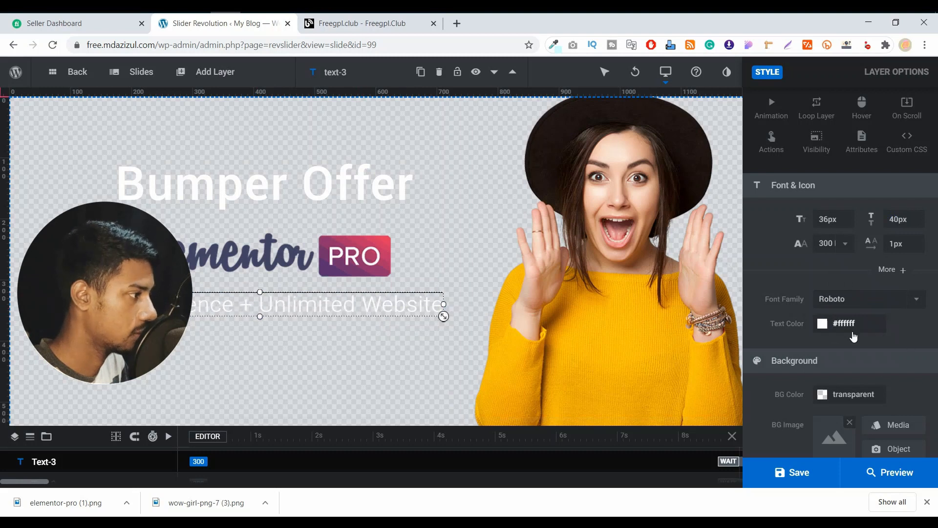
click(827, 326)
drag(506, 268, 465, 292)
click(640, 384)
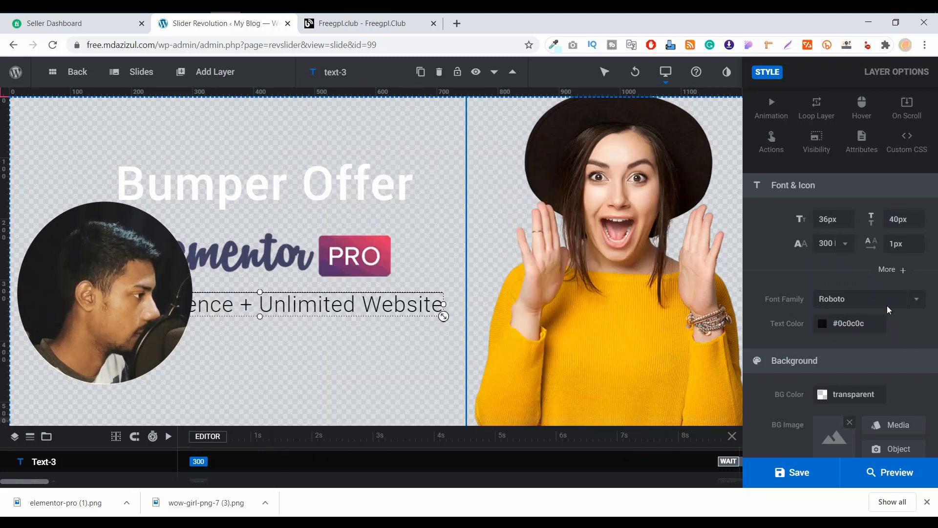
Switch the line under the logo to the Poppins font family with a 400 Regular weight
click(854, 302)
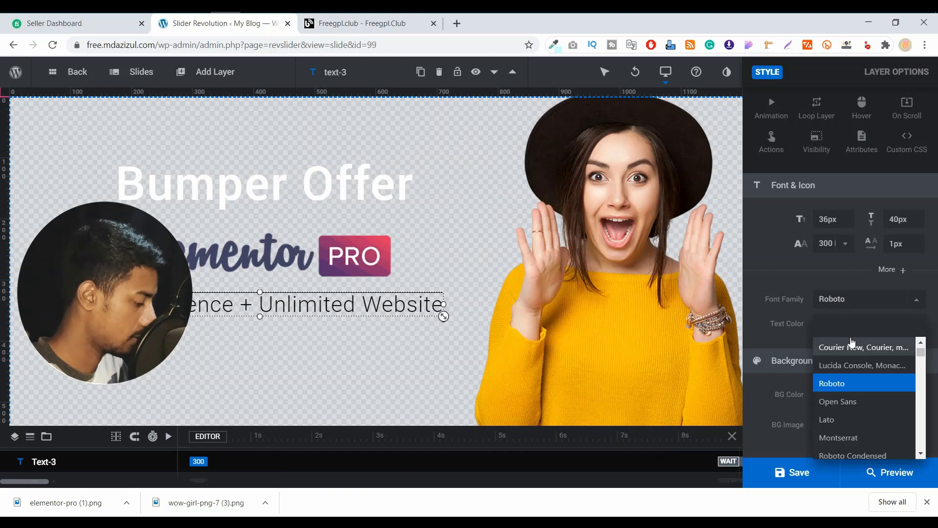
text(pop)
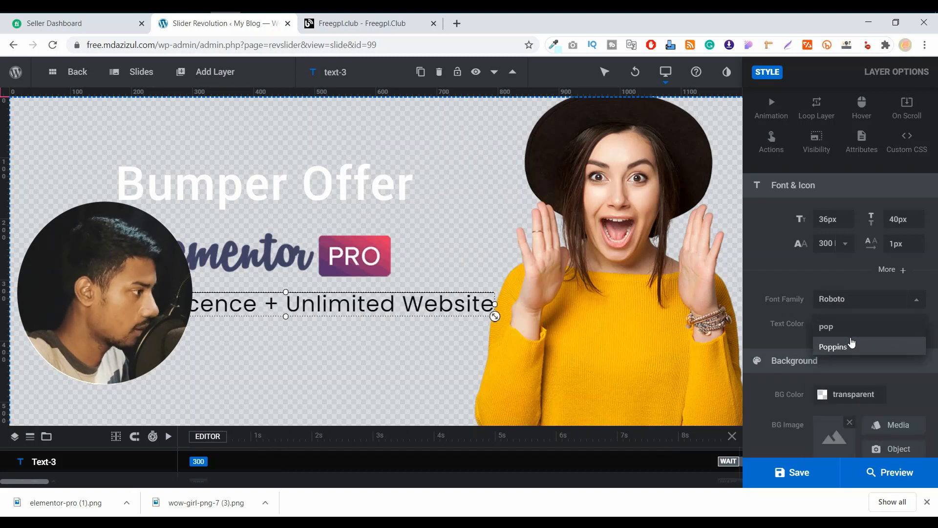
click(852, 344)
click(833, 246)
click(841, 322)
Reduce the licence text to a 22px font size and place it under the logo at about X 187, Y 321
click(827, 219)
click(825, 220)
key(BackSpace)
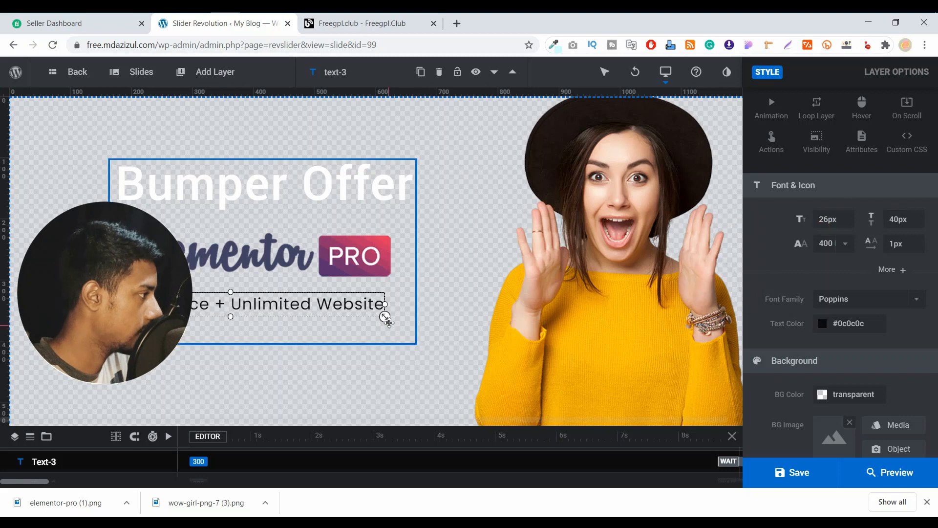
drag(385, 317, 325, 303)
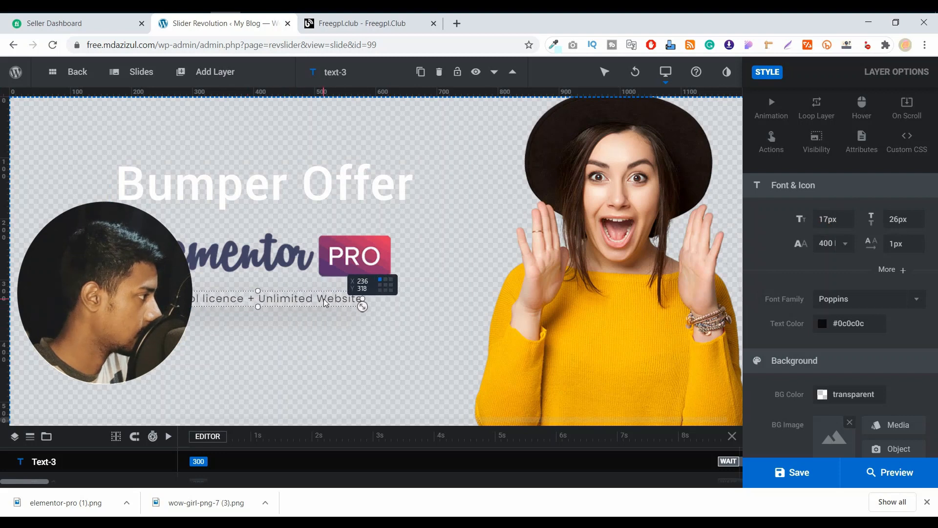
click(403, 351)
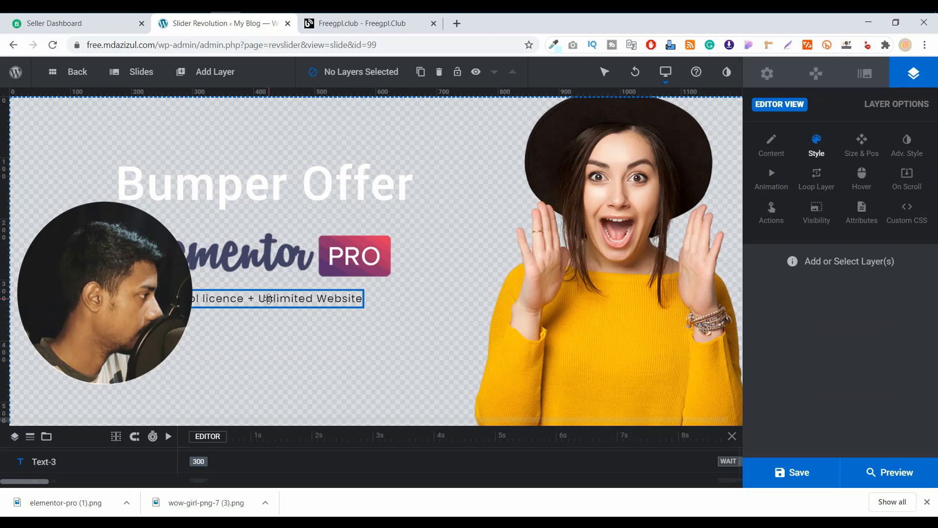
click(361, 302)
drag(362, 306, 340, 307)
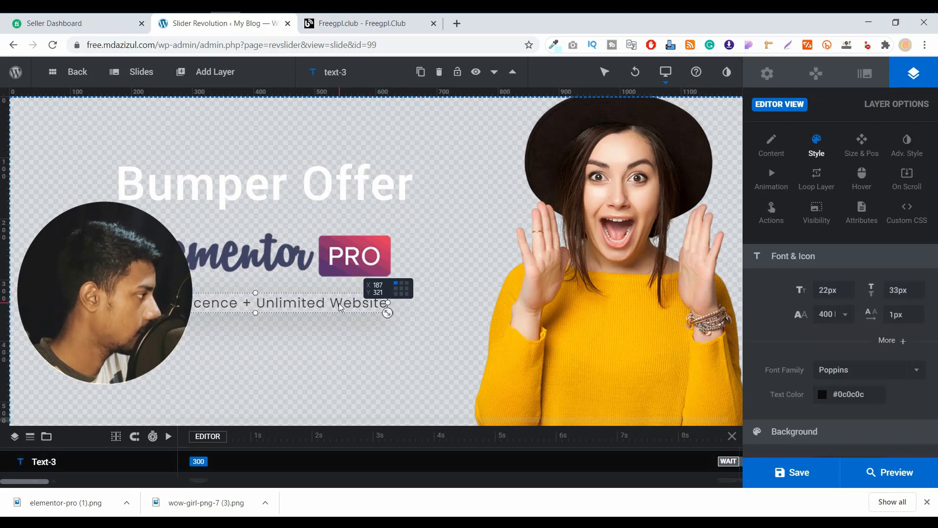
Enlarge the Elementor Pro logo to about 551 by 330 px and shift it slightly up and to the left
click(332, 260)
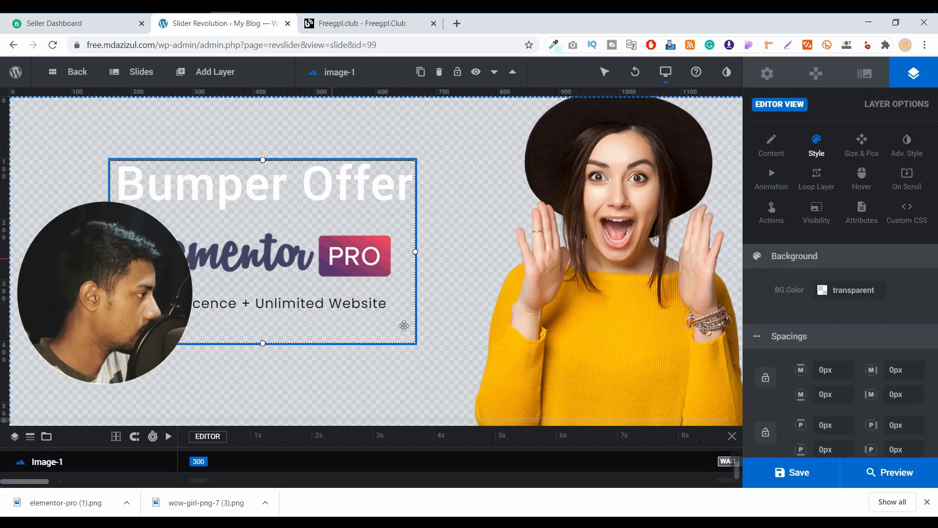
click(419, 254)
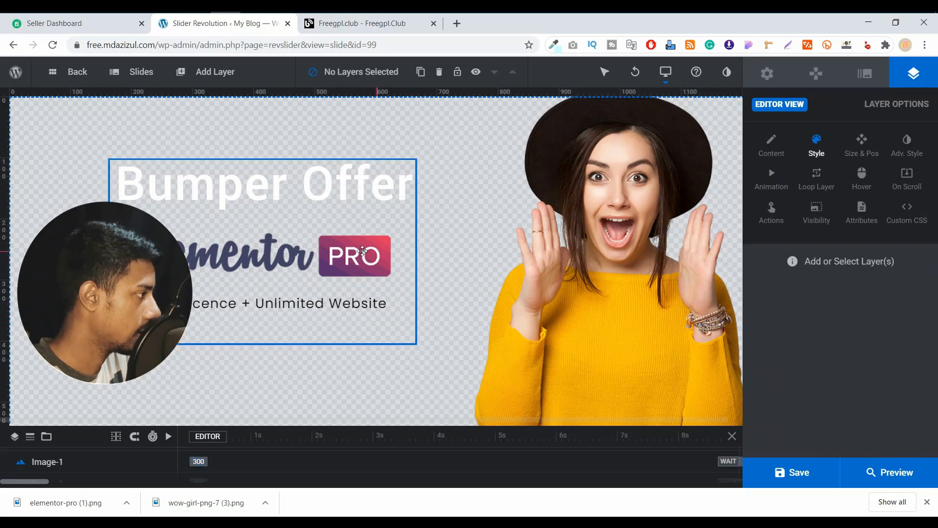
click(405, 252)
drag(418, 251, 446, 250)
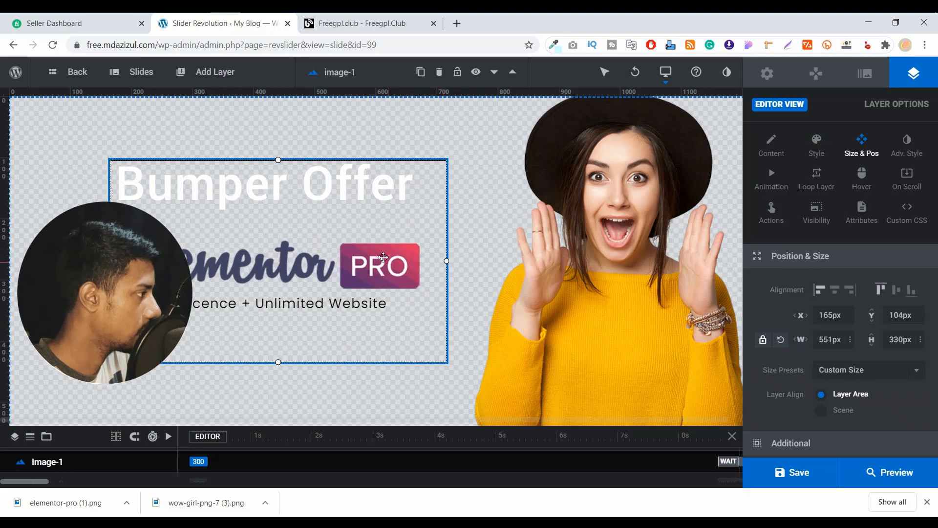
drag(369, 254, 355, 250)
double_click(357, 136)
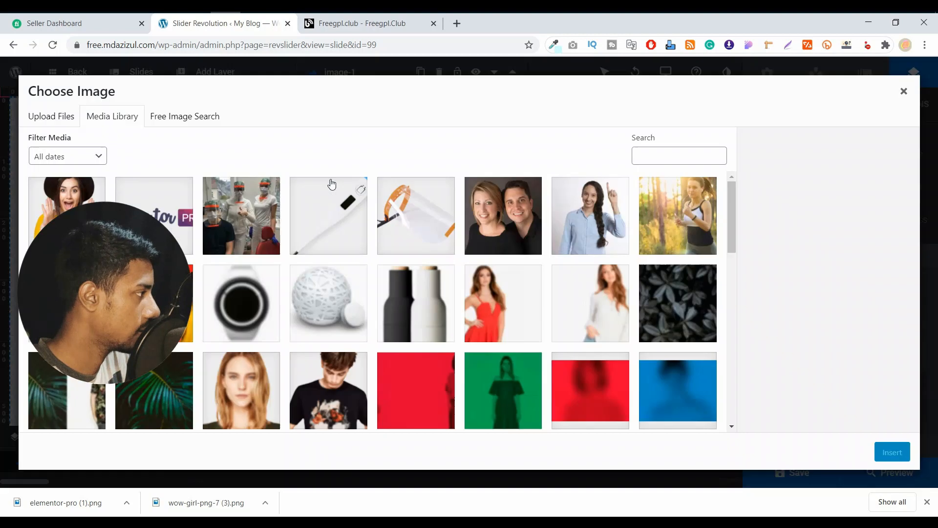
click(912, 94)
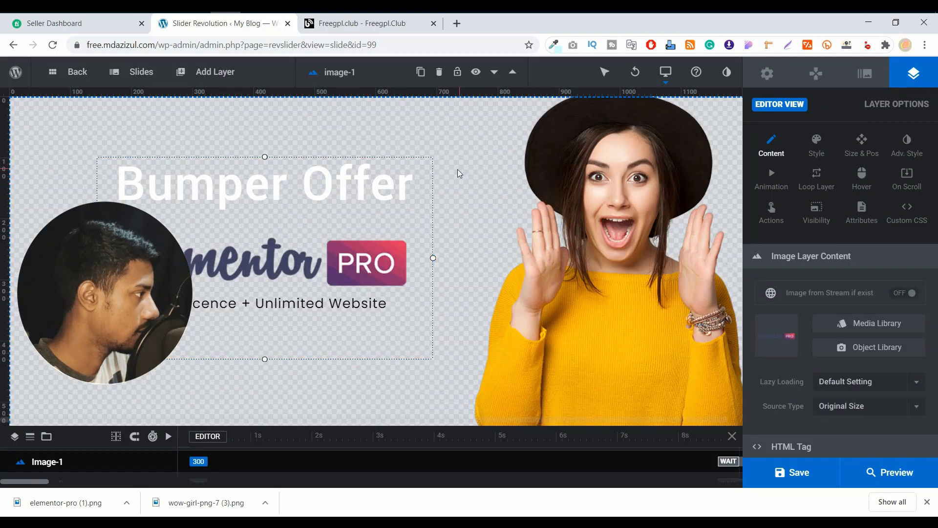
Enlarge the "Bumper Offer" headline to a 92px font size and set its text color to black #000000
click(385, 169)
mouse_move(429, 226)
mouse_down()
mouse_move(471, 220)
mouse_move(442, 222)
mouse_up()
scroll(844, 357, down, 3)
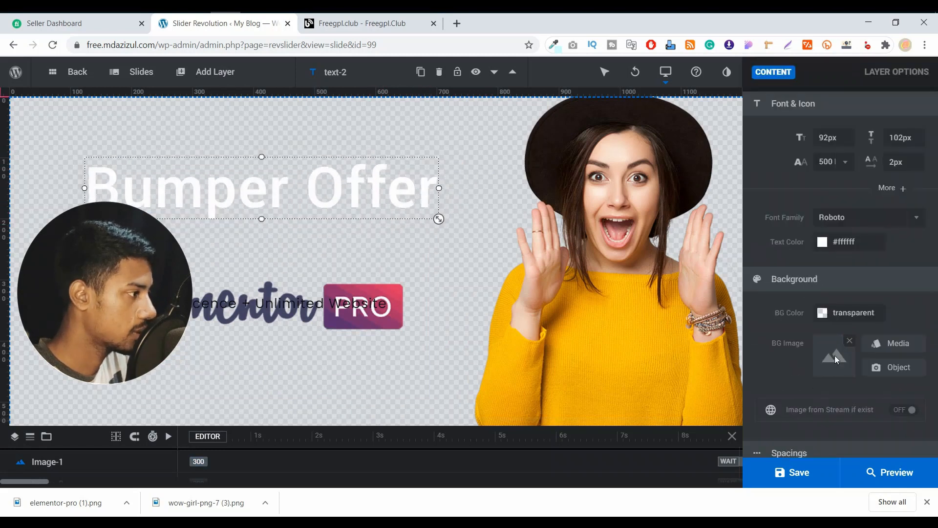
click(850, 247)
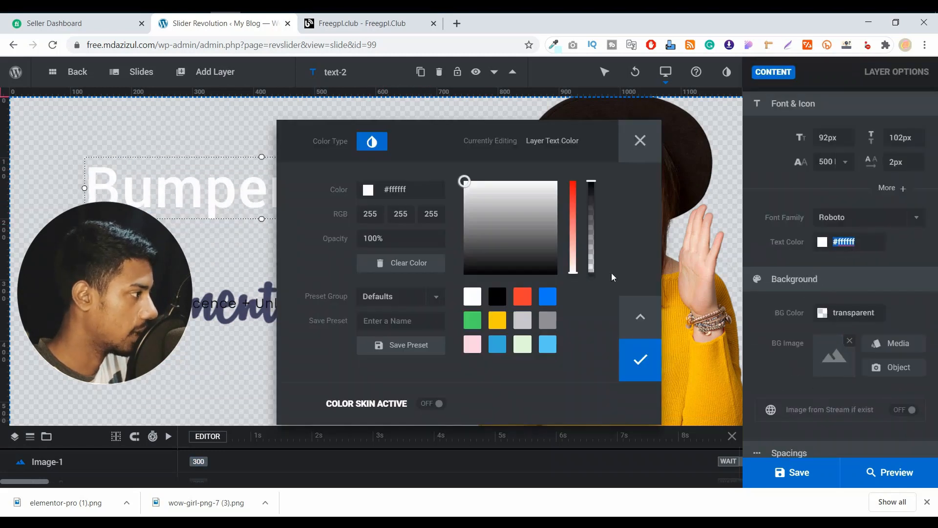
click(498, 299)
click(644, 365)
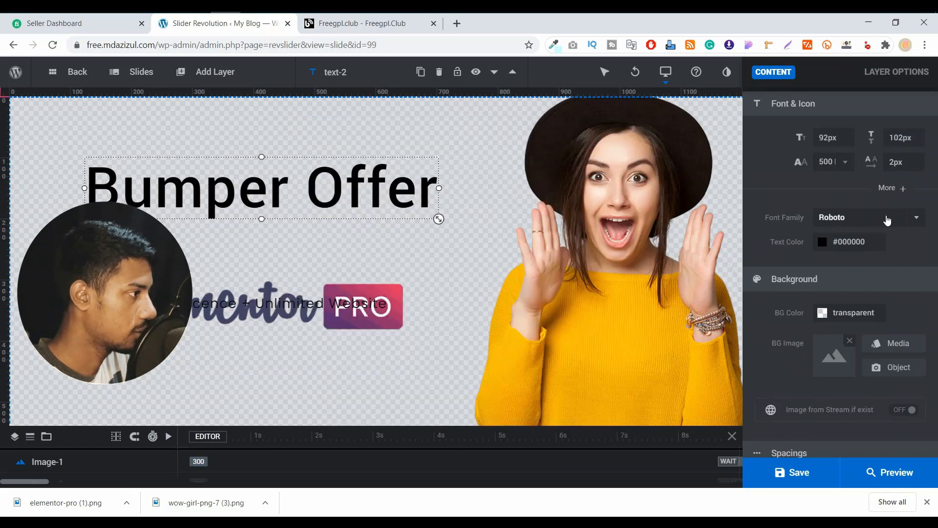
Switch the "Bumper Offer" headline to the Poppins font family with a 700 Bold weight
click(888, 221)
text(pop)
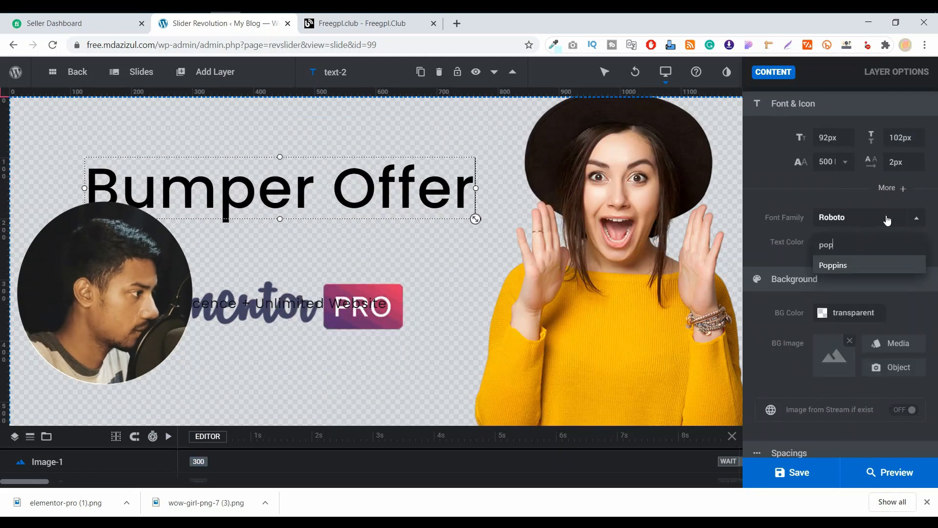
key(Return)
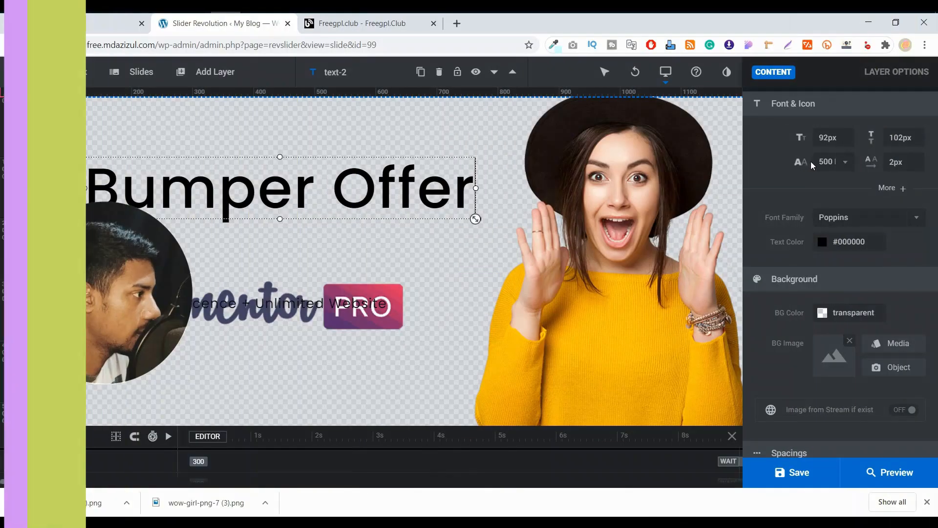
click(825, 165)
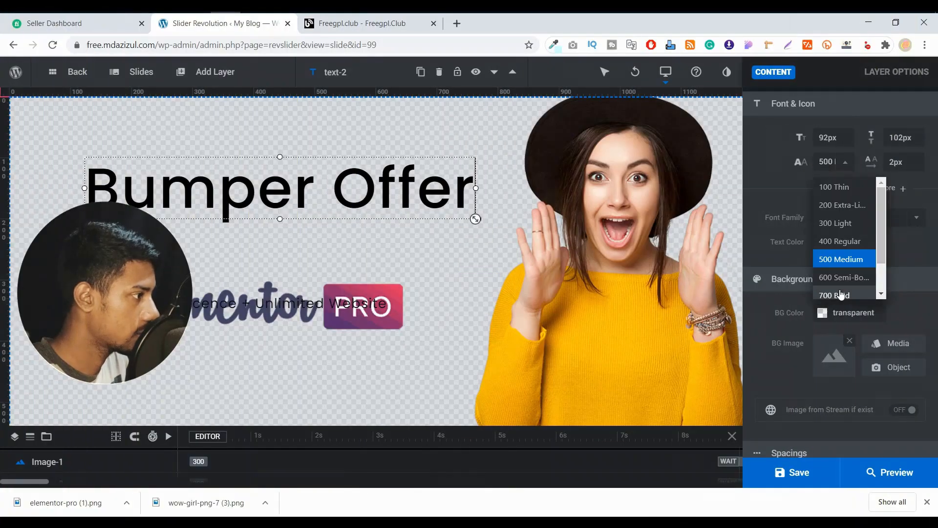
click(840, 294)
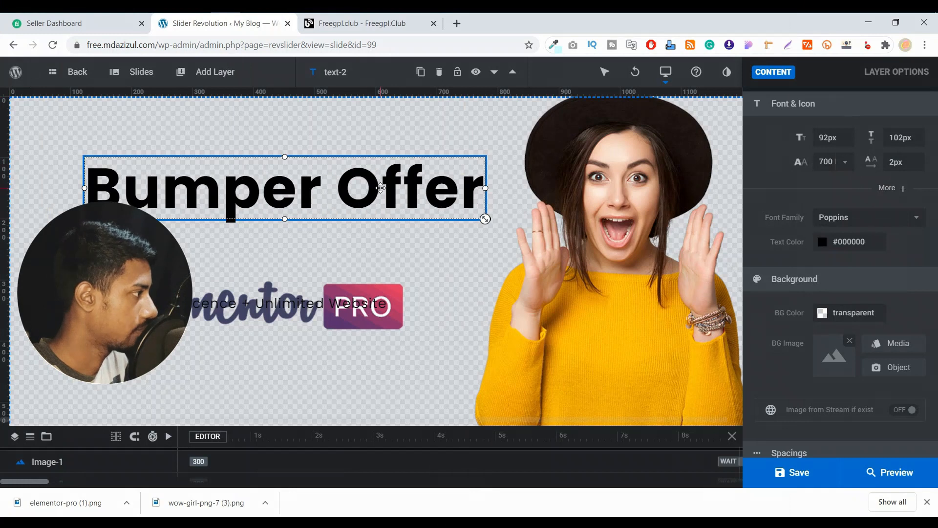
Check the reference banner on freegpl.club and move the logo up between the headline and licence text, at about X 144, Y 91
key(ctrl+Tab)
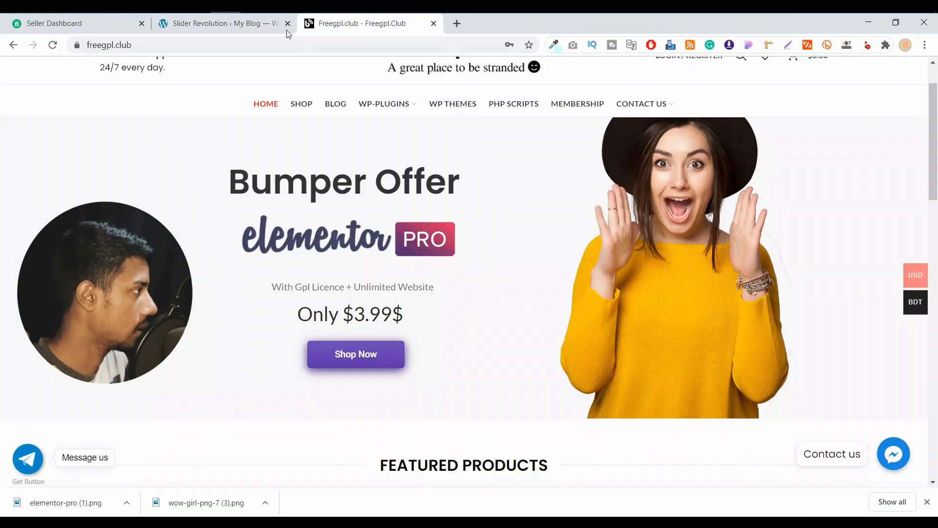
click(258, 18)
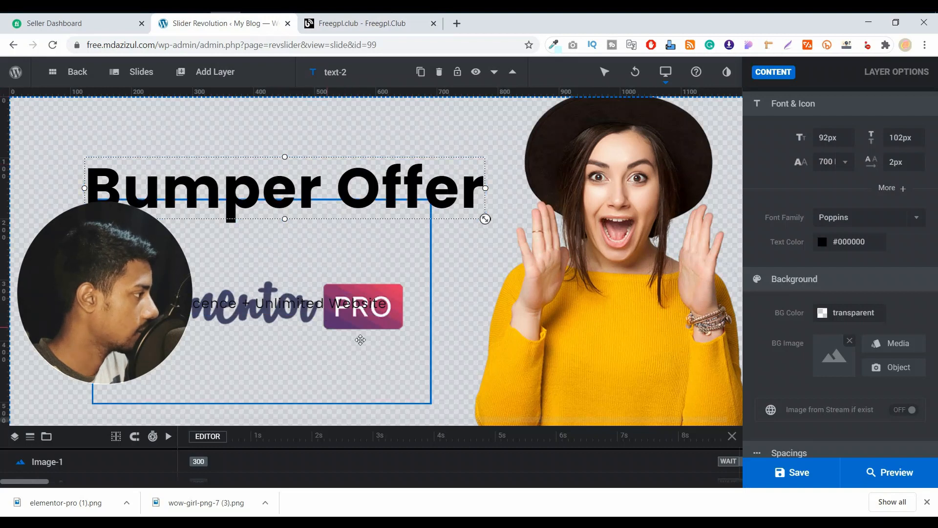
drag(363, 339, 365, 292)
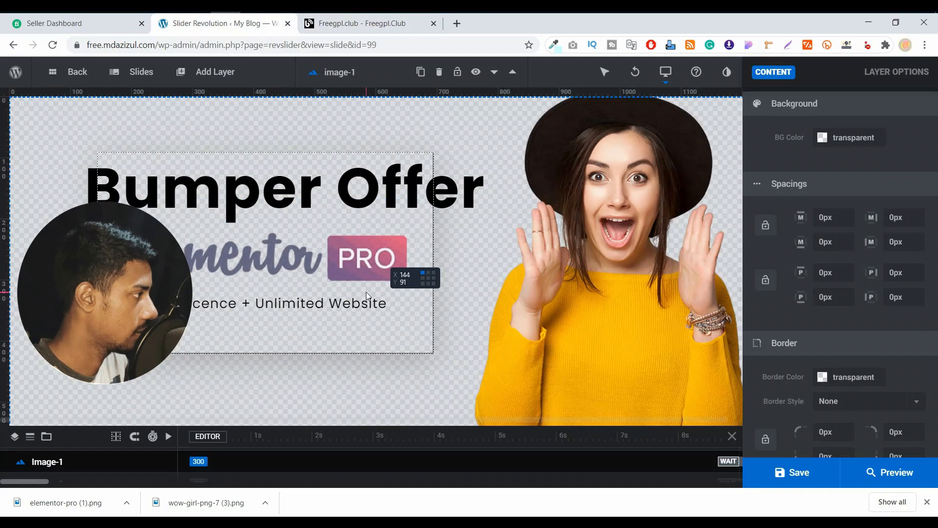
click(464, 139)
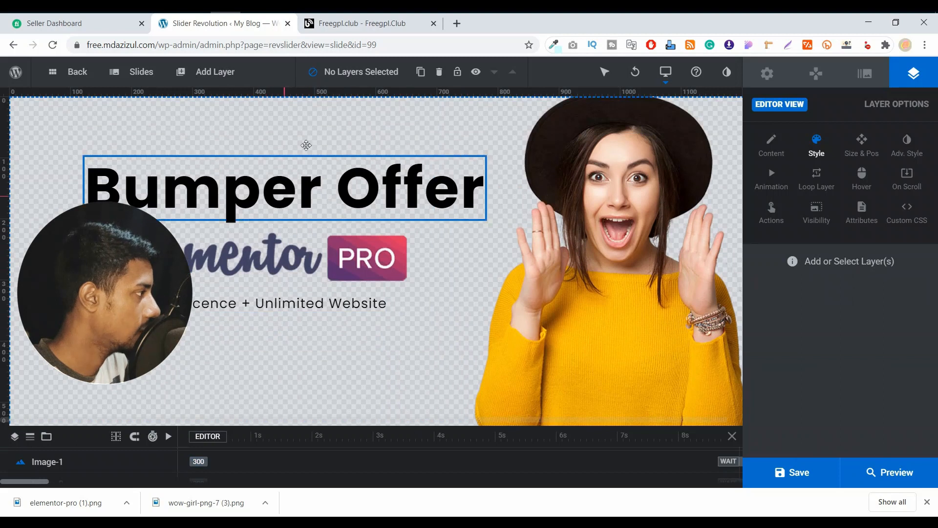
Add a button layer with the large purple gradient preset and place it below the licence text
mouse_move(236, 70)
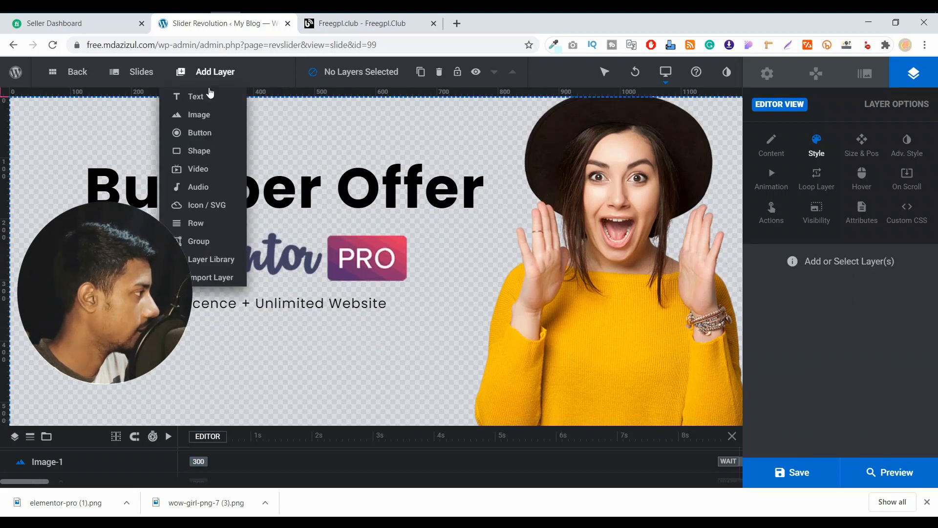
click(207, 133)
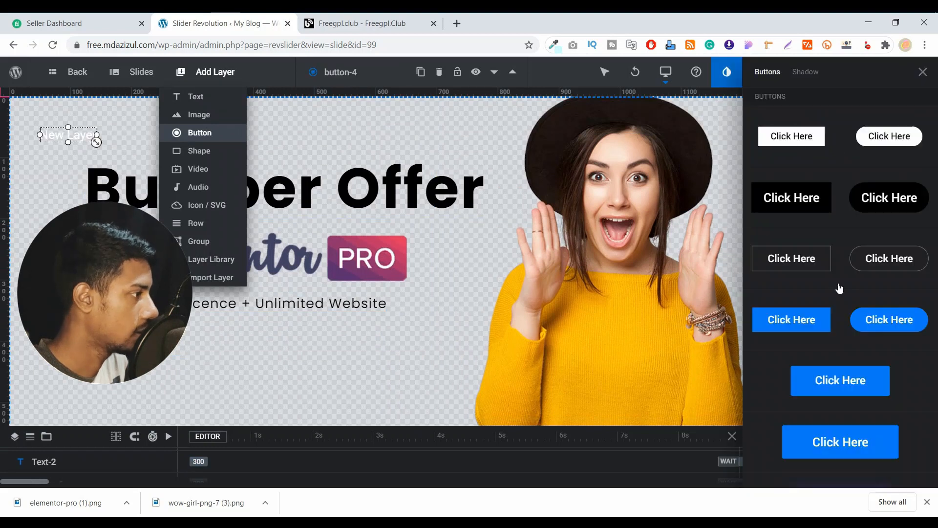
scroll(875, 273, down, 3)
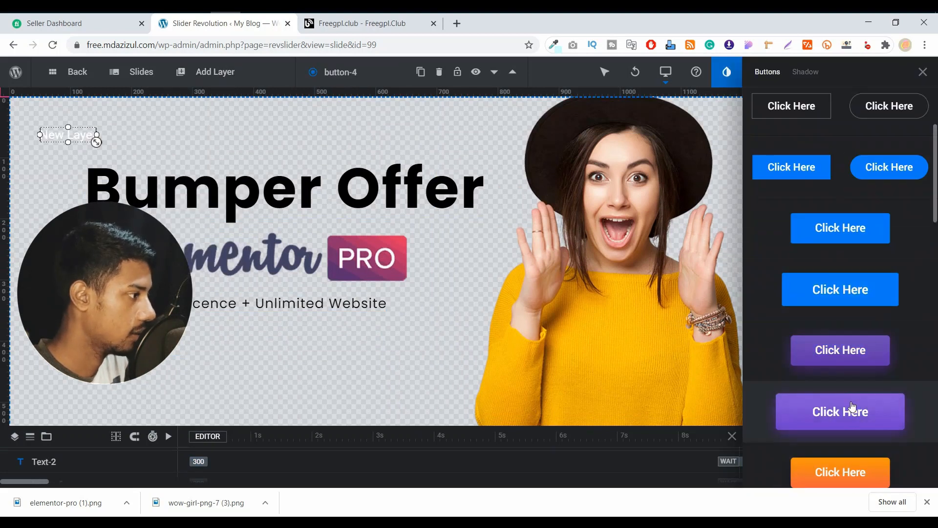
scroll(855, 394, down, 3)
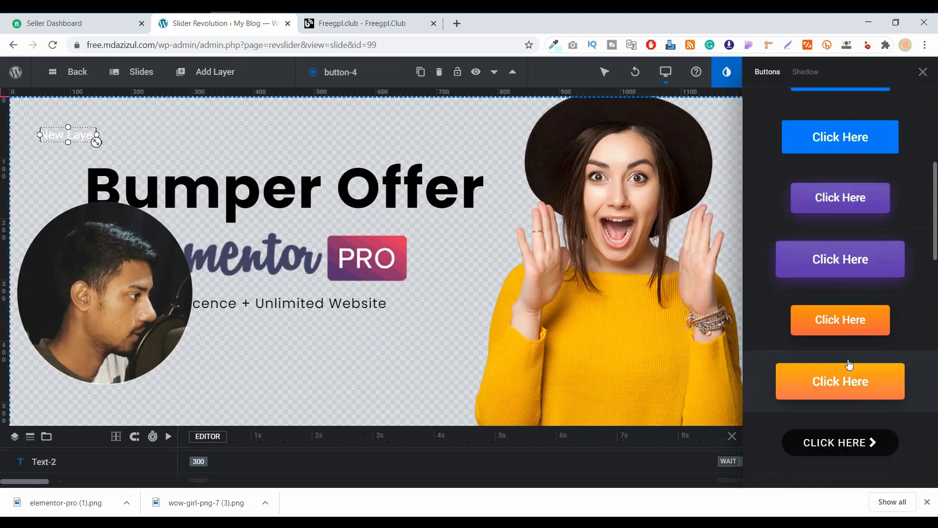
click(873, 260)
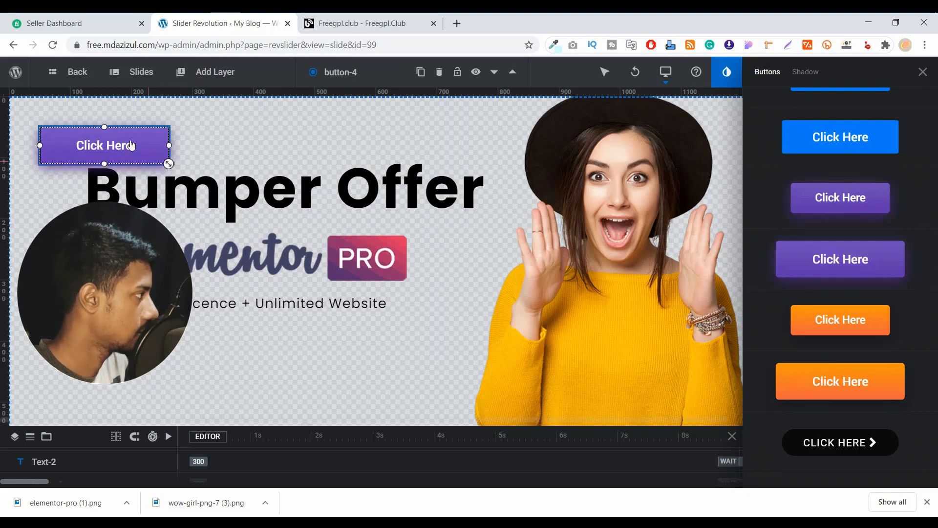
drag(130, 146, 294, 350)
scroll(428, 254, down, 1)
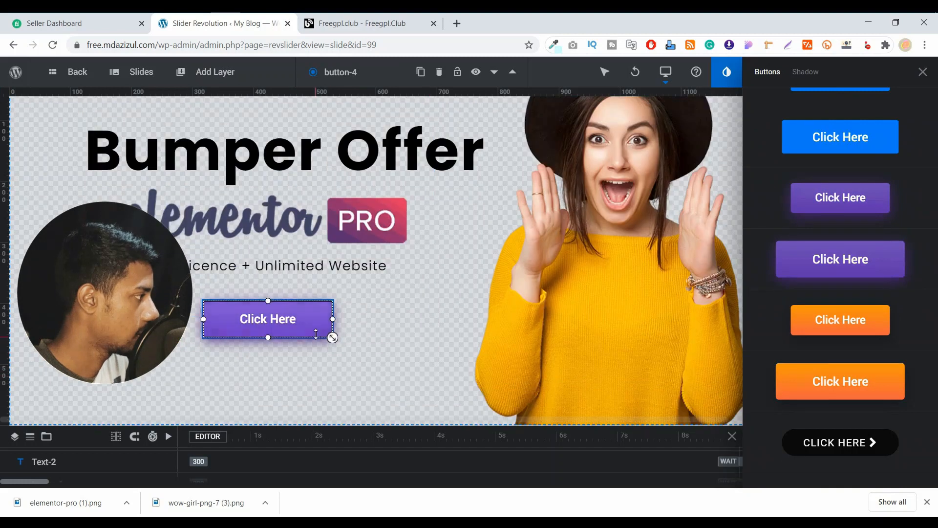
Check the reference banner on freegpl.club and move the purple button lower to leave room for a price line
click(362, 23)
click(250, 28)
click(337, 24)
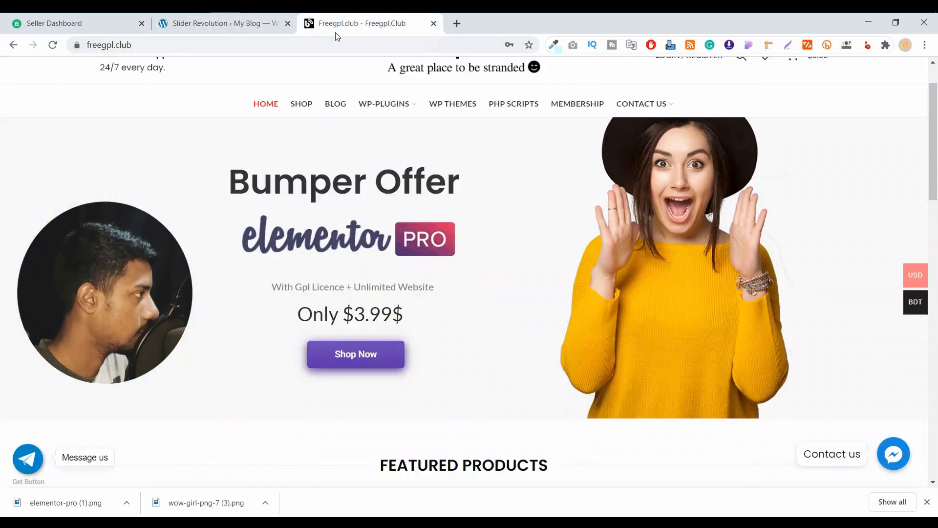
click(243, 28)
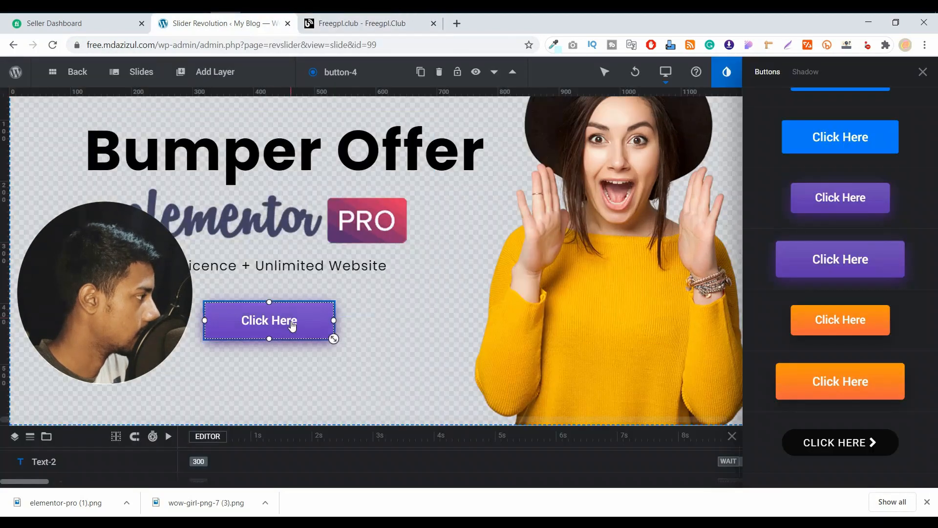
drag(300, 349, 301, 352)
Add a text layer between the licence text and the button, styled with the Roboto 36px headline preset
mouse_move(221, 74)
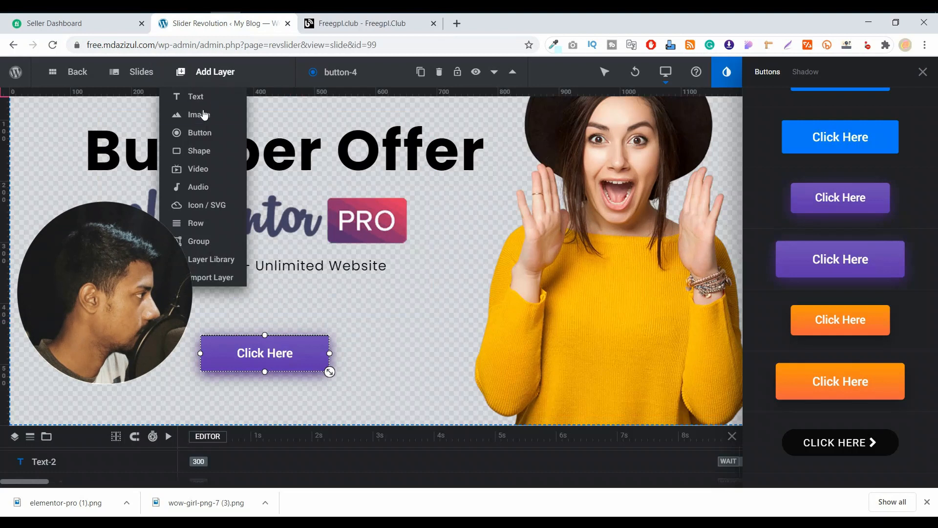
mouse_move(195, 96)
click(308, 98)
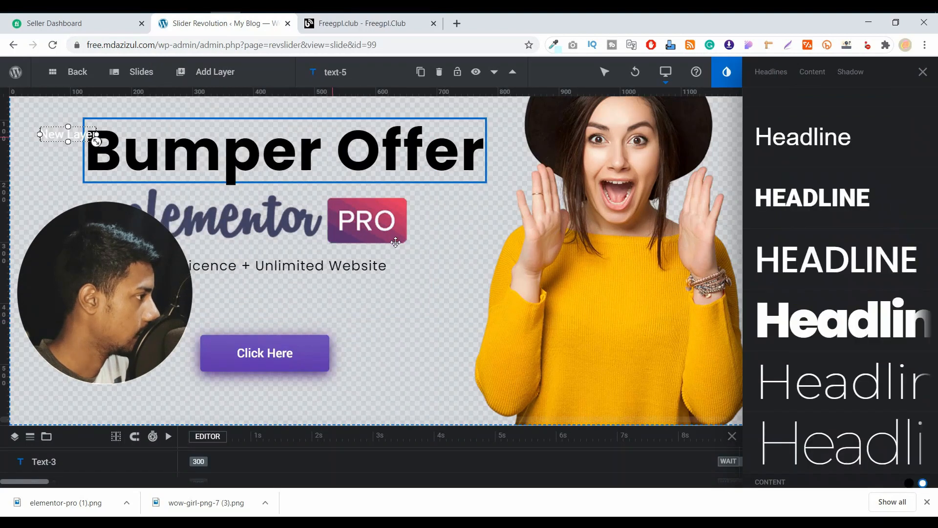
drag(108, 188, 287, 306)
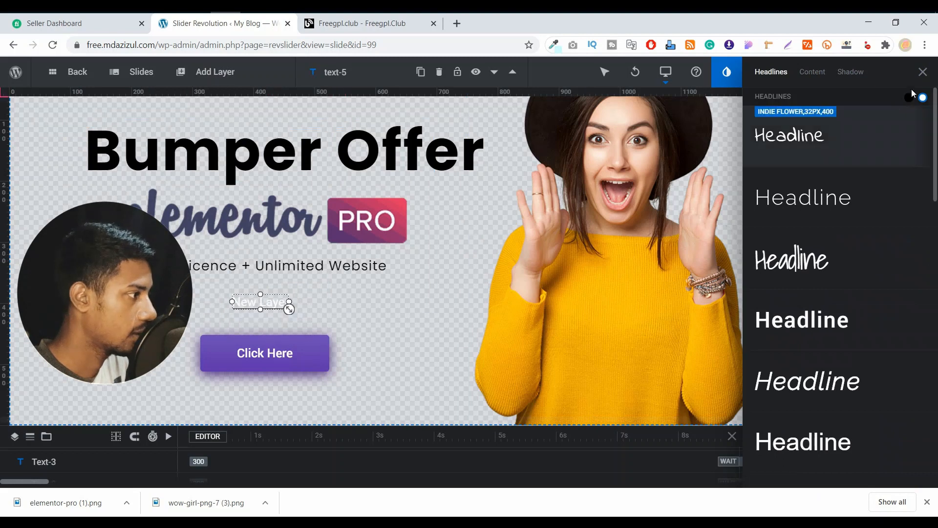
click(802, 320)
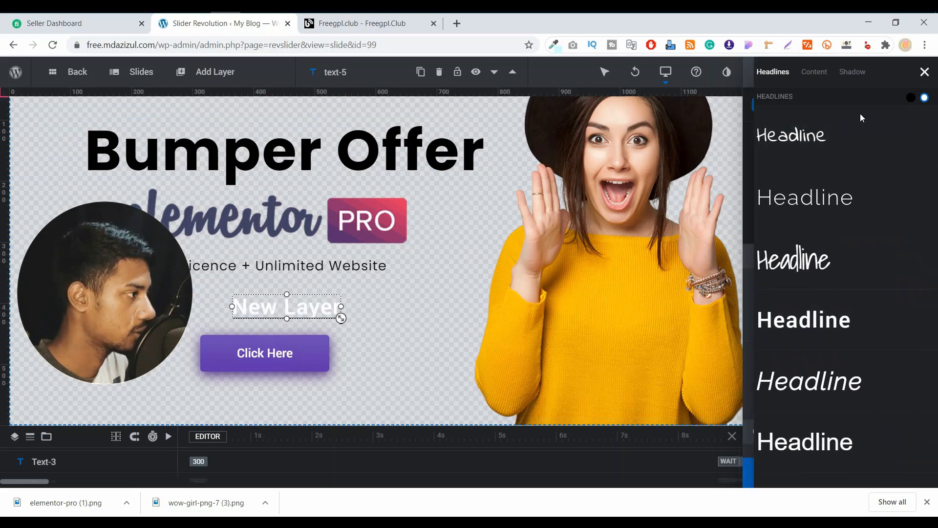
Set the new text layer's content to "Only For 3.99$" and shift it left to sit above the button
click(770, 146)
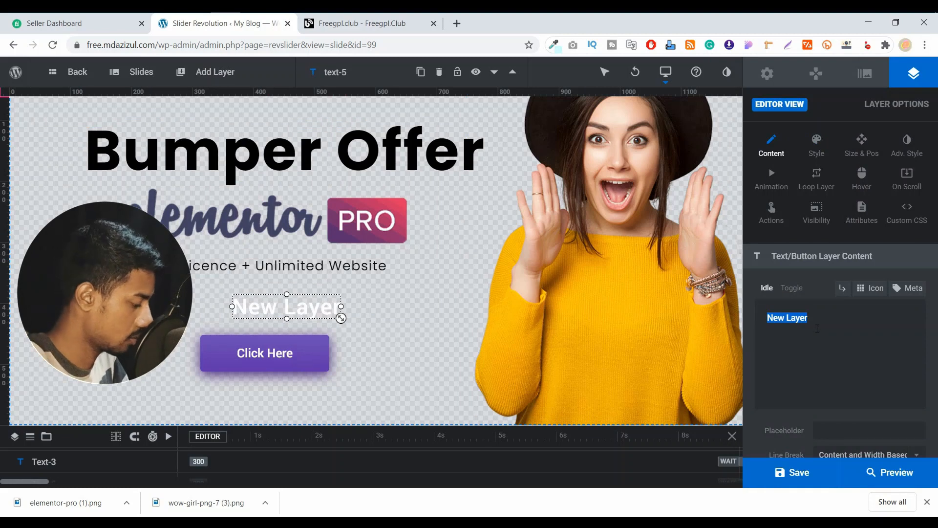
text(Only)
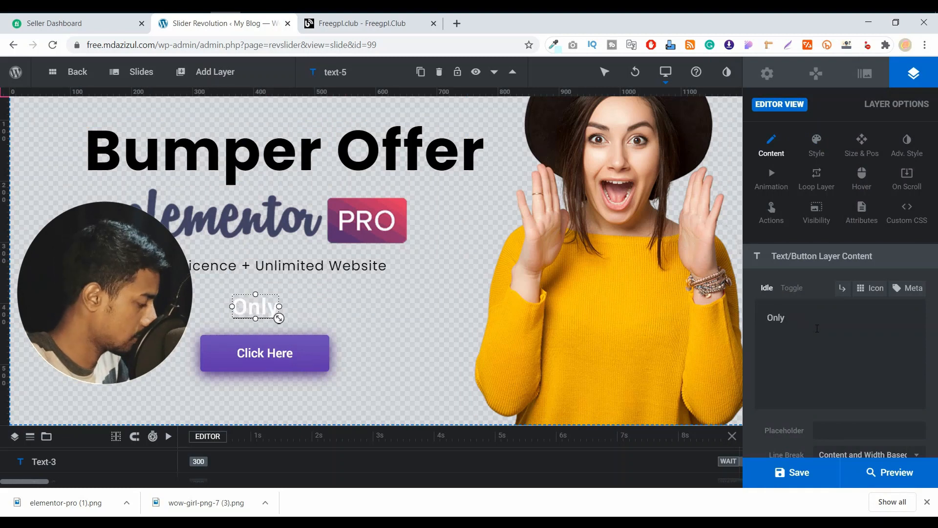
text( 3.99$)
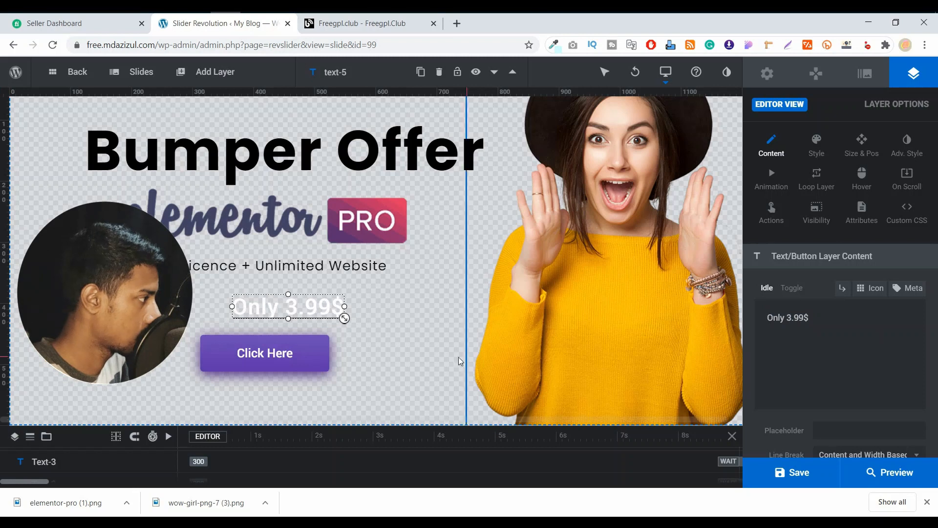
text(For)
drag(377, 308, 330, 309)
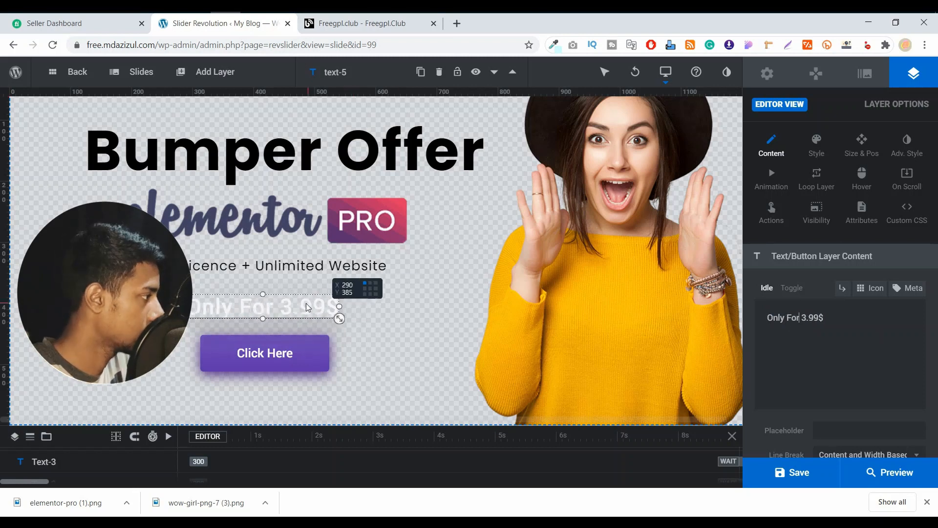
click(447, 310)
click(287, 307)
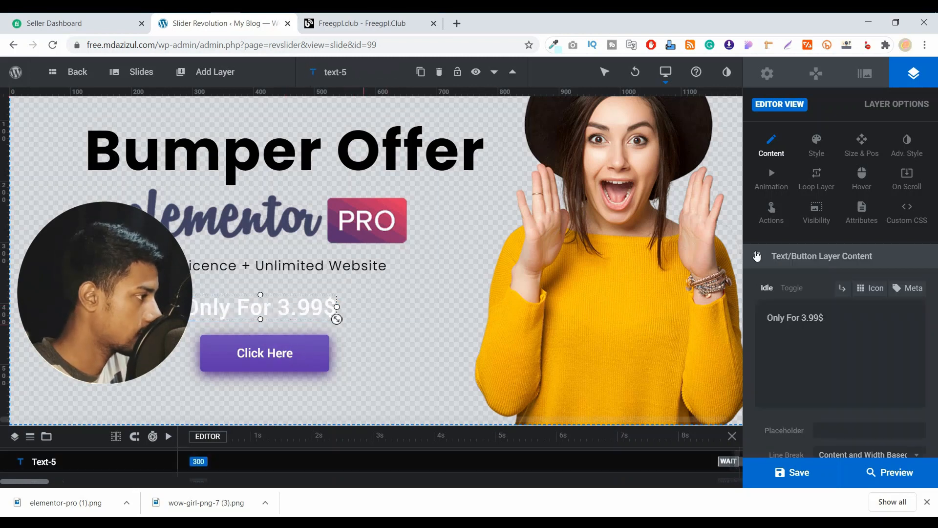
Try yellow and green preset colors on the "Only For 3.99$" text, and set its text color to black #000000
scroll(823, 284, down, 3)
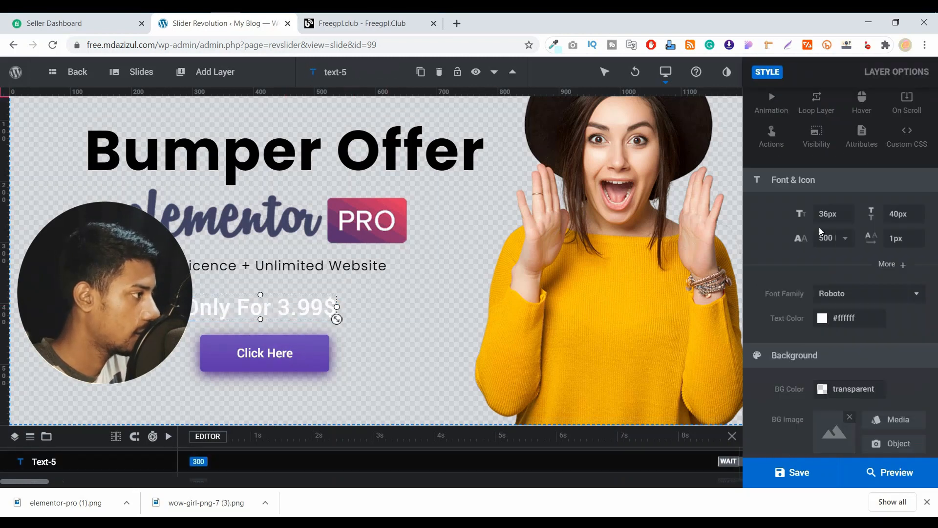
click(822, 319)
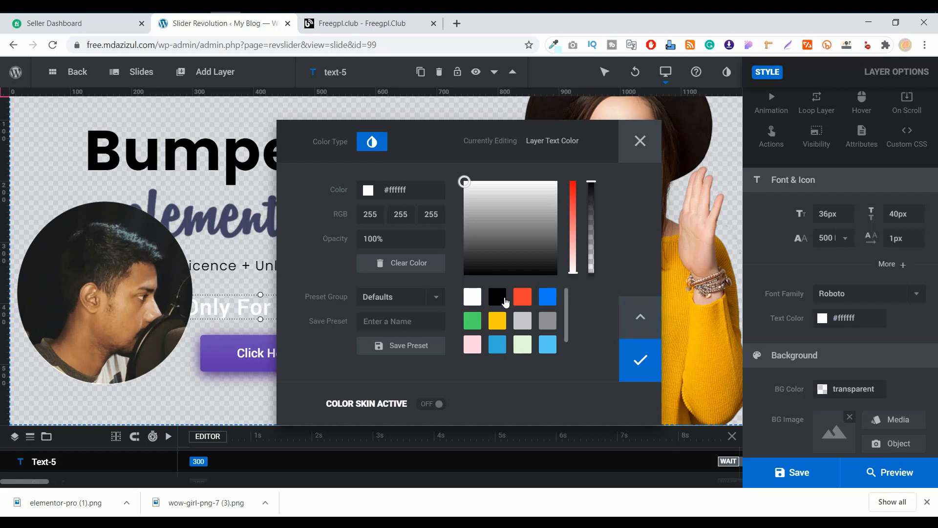
click(506, 303)
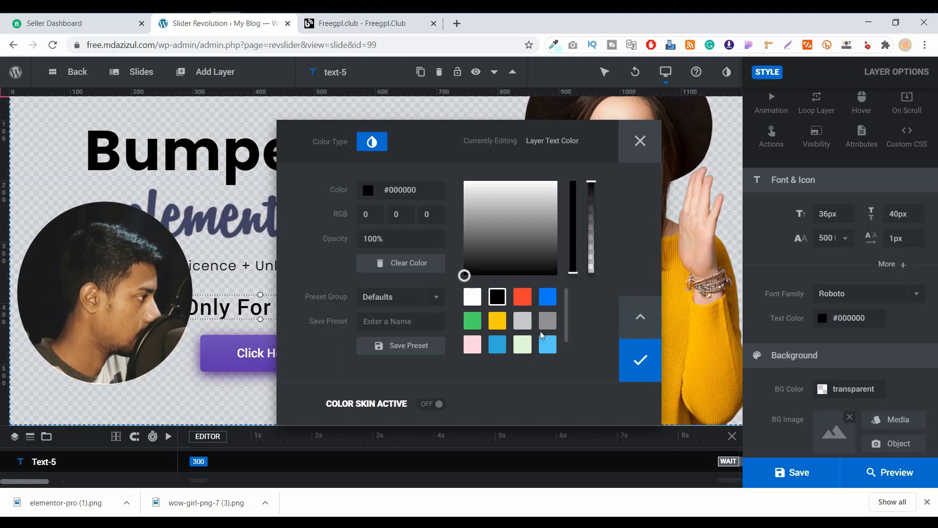
click(496, 332)
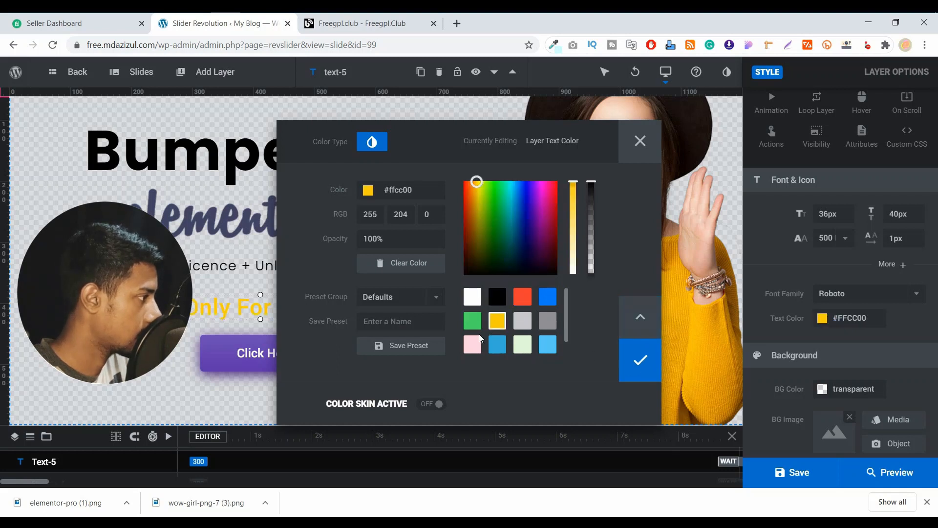
click(473, 321)
click(503, 294)
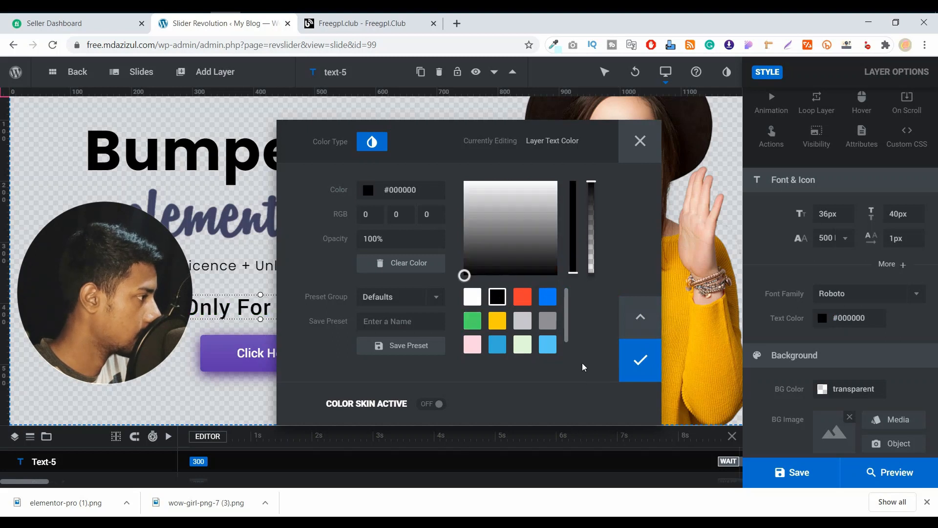
click(640, 361)
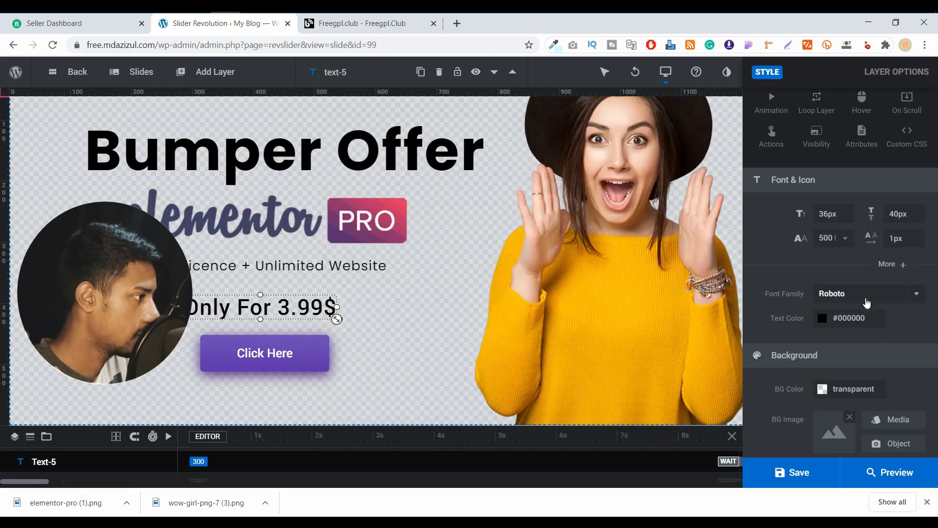
Switch the "Only For 3.99$" text to the Poppins font family
click(866, 297)
text(pop)
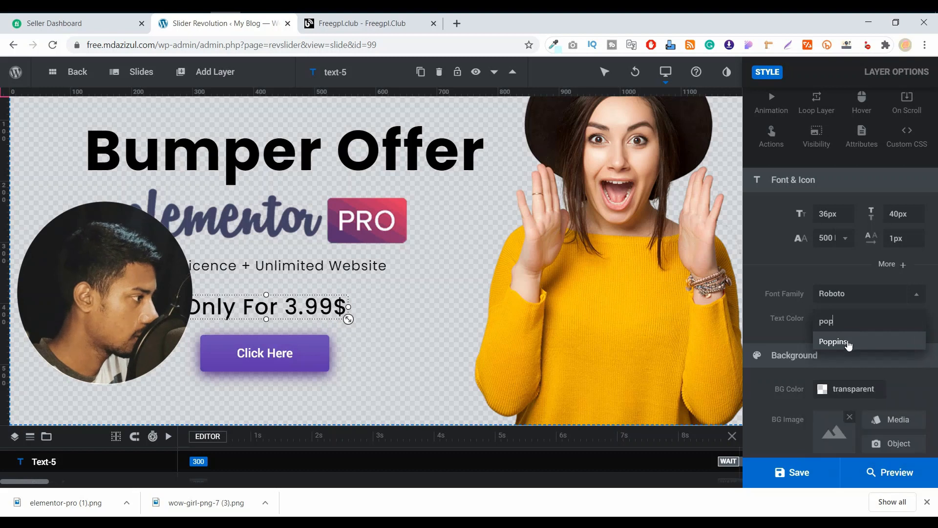
click(847, 342)
click(841, 242)
click(842, 242)
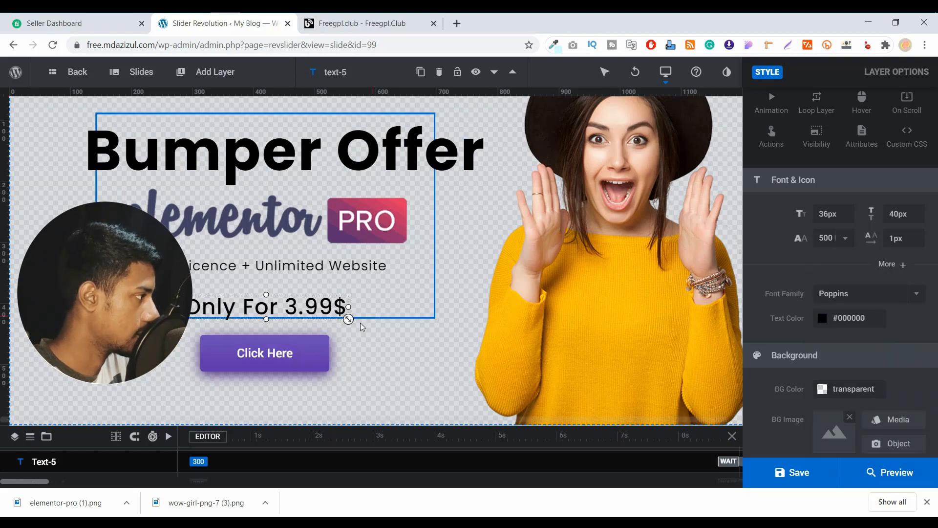
Shrink the "Only For 3.99$" text to a 32px font size and nudge the button slightly up and left beneath it
drag(348, 319, 294, 311)
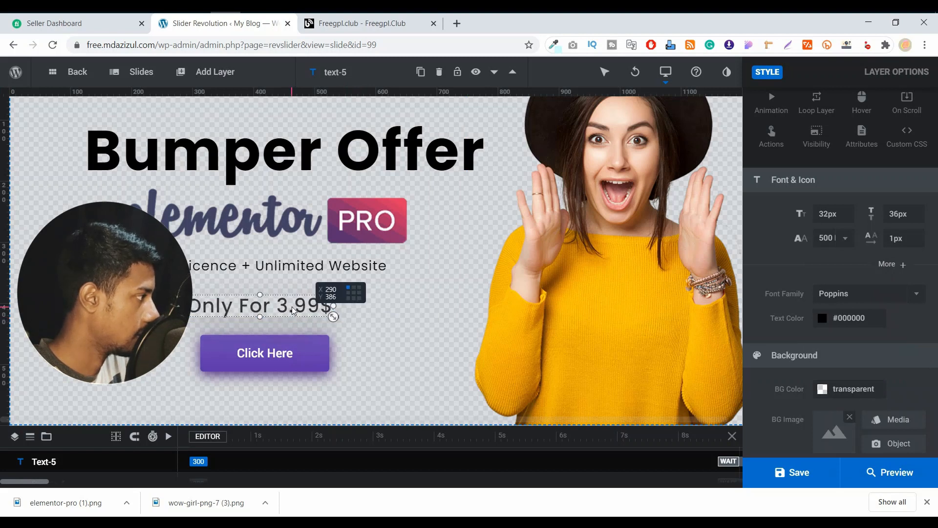
click(296, 361)
drag(296, 360, 288, 354)
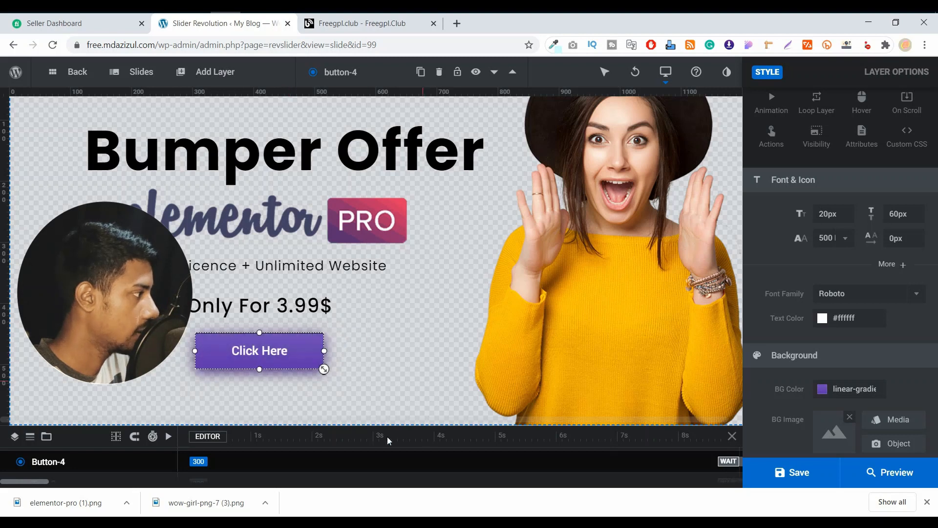
Change the purple button's label to "Shop Now"
double_click(246, 350)
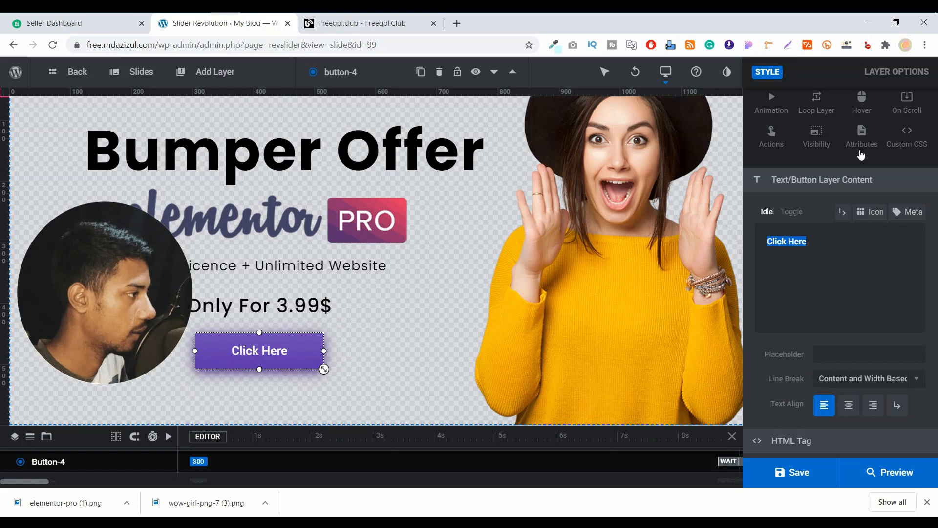
scroll(783, 133, up, 2)
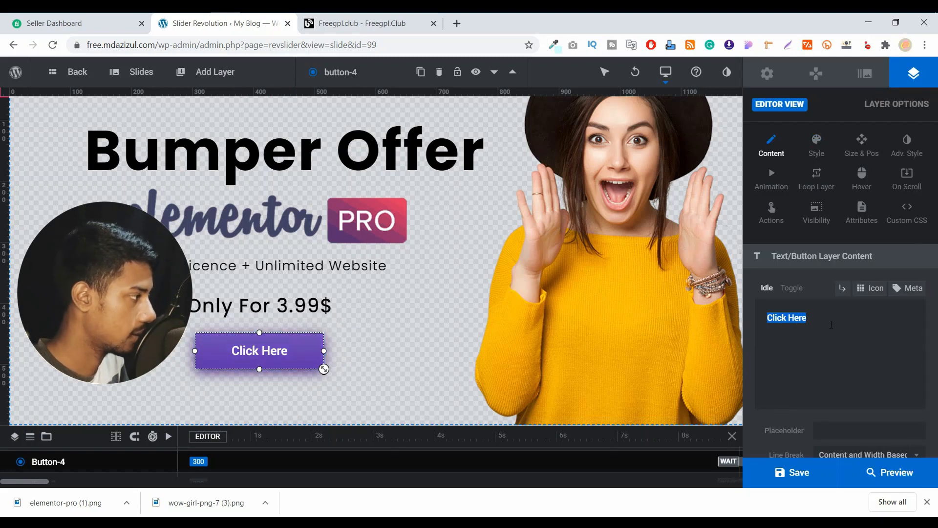
text(S)
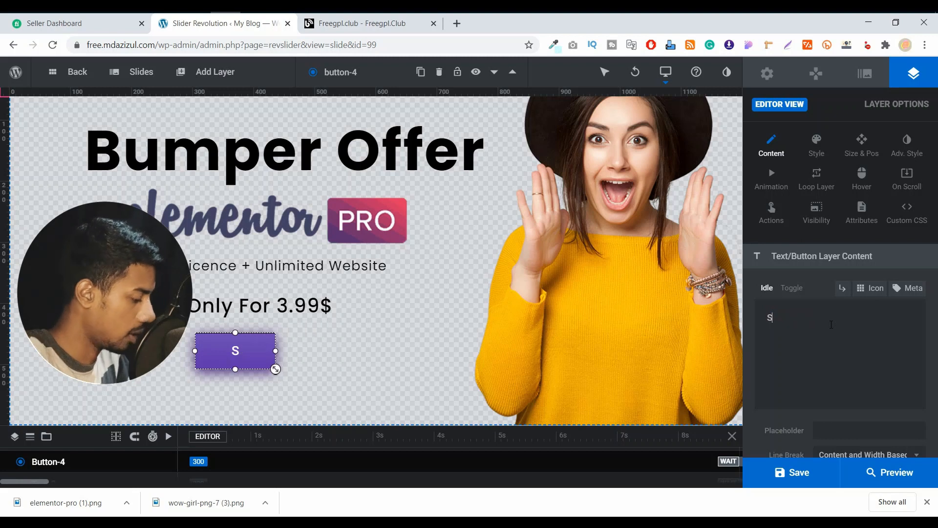
text(hop Now)
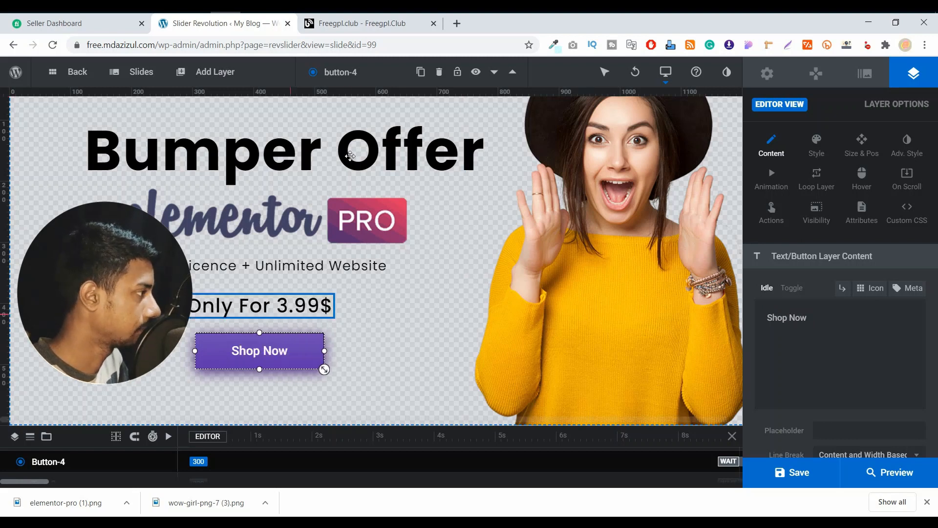
Open the animation settings of the "Bumper Offer" text at its entrance Anim To keyframe
scroll(388, 249, up, 1)
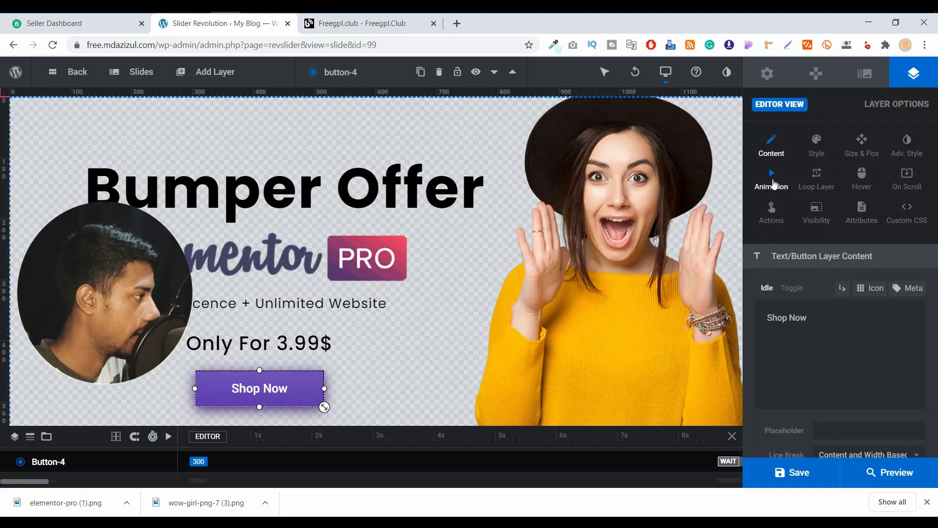
click(310, 191)
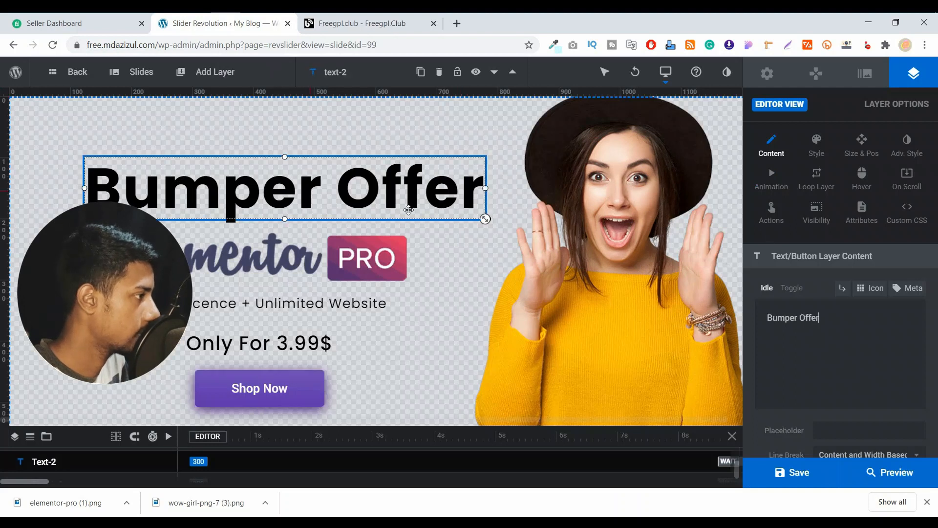
click(772, 182)
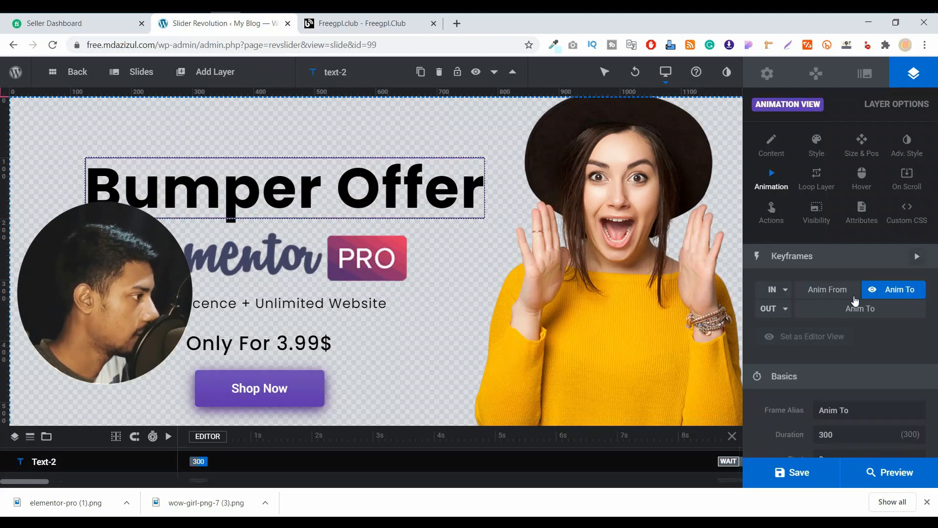
scroll(902, 292, down, 2)
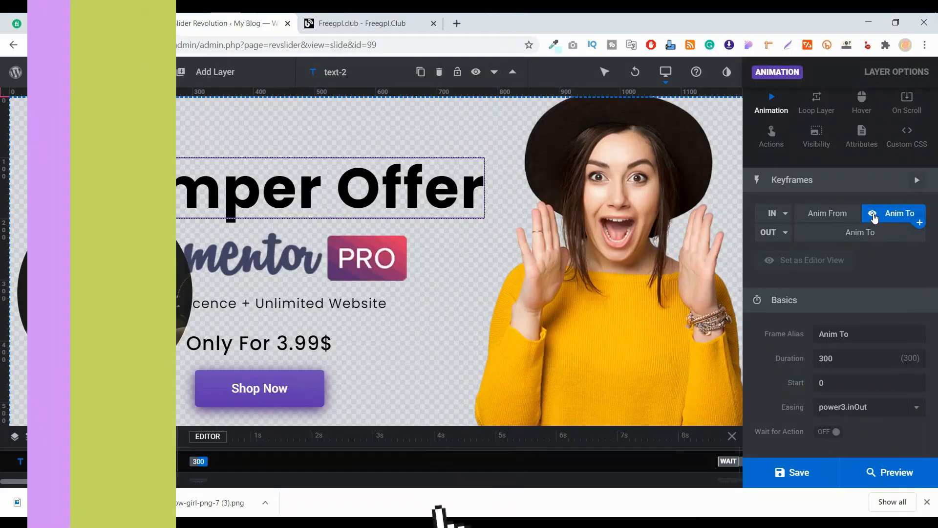
click(875, 215)
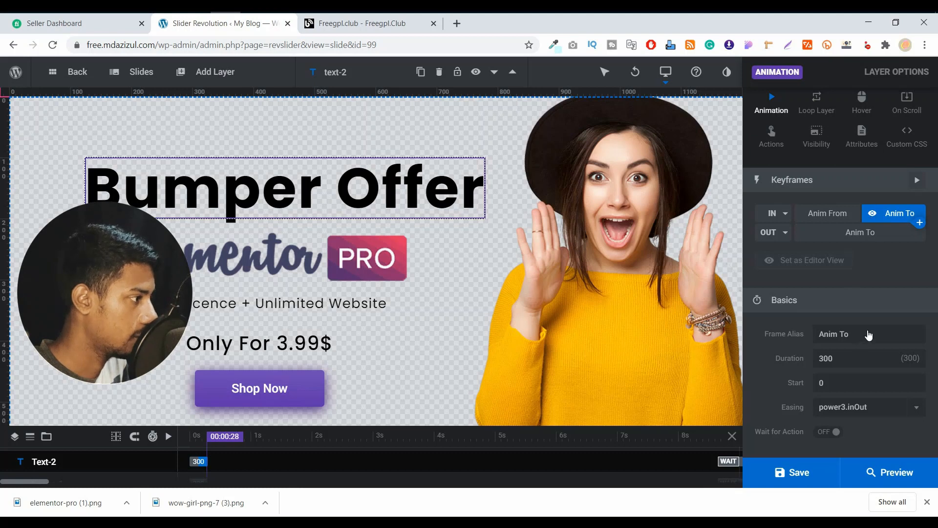
Try the power4.in easing on the "Bumper Offer" entrance animation and check its Anim From and Anim To keyframes
click(868, 406)
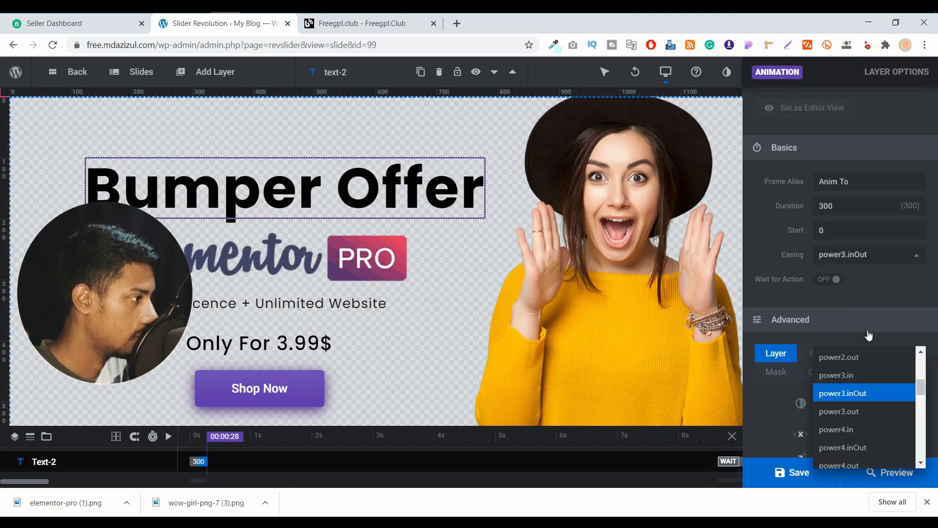
click(861, 426)
scroll(890, 282, up, 5)
click(840, 294)
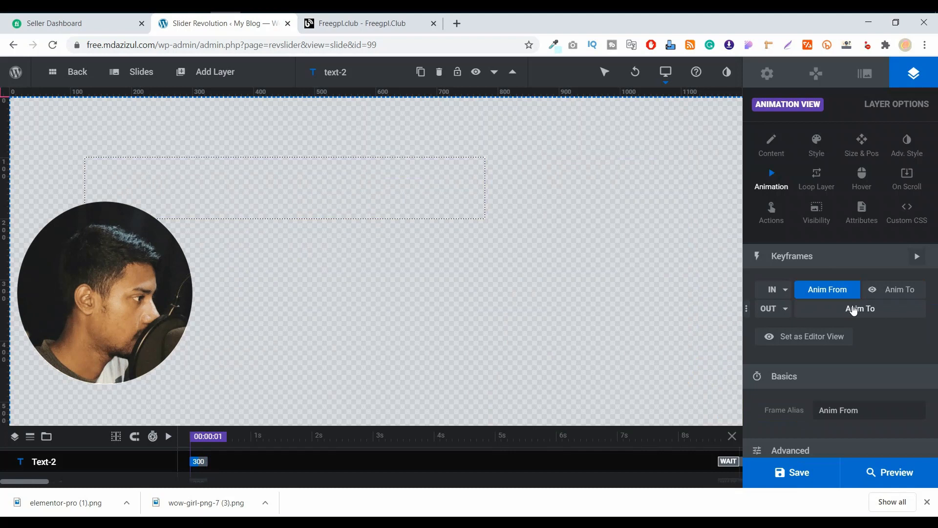
click(894, 289)
Give the "Bumper Offer" text the Pop Up Smooth entrance animation and play the timeline
click(782, 289)
scroll(821, 317, down, 2)
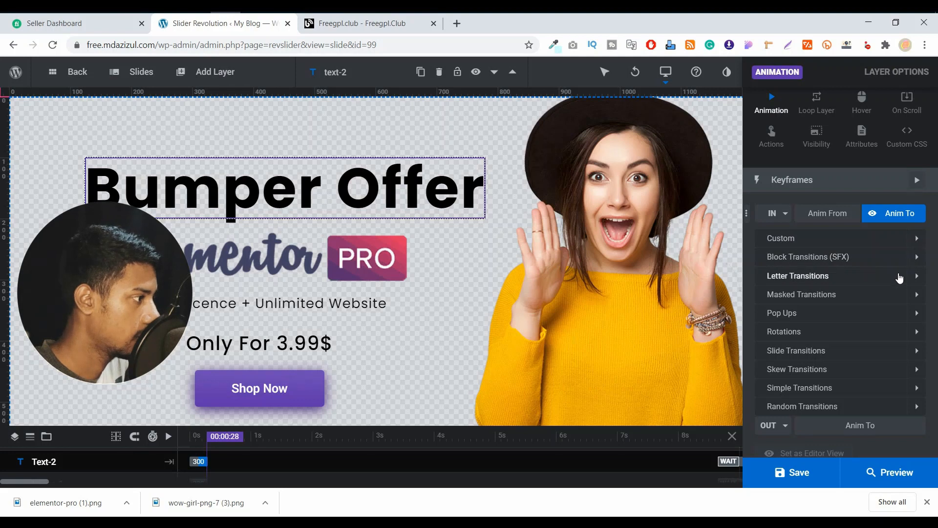
click(910, 319)
click(851, 334)
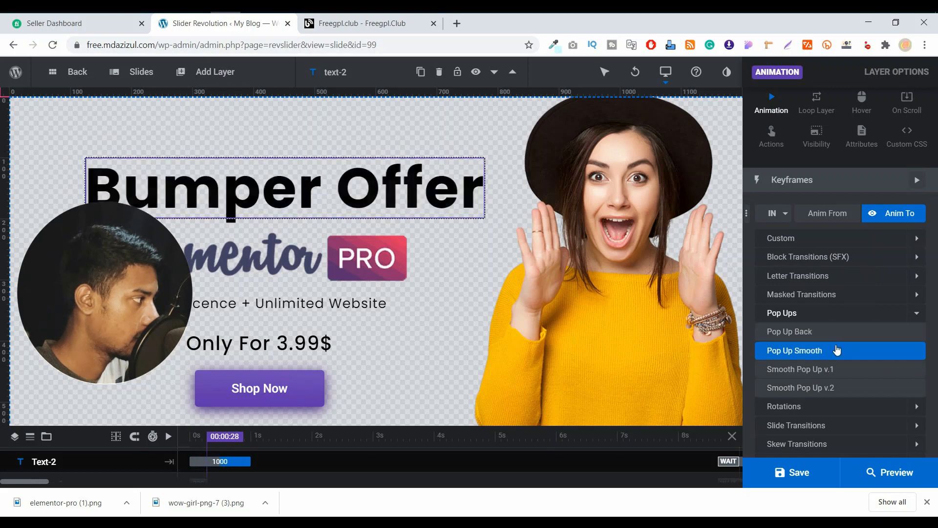
click(837, 347)
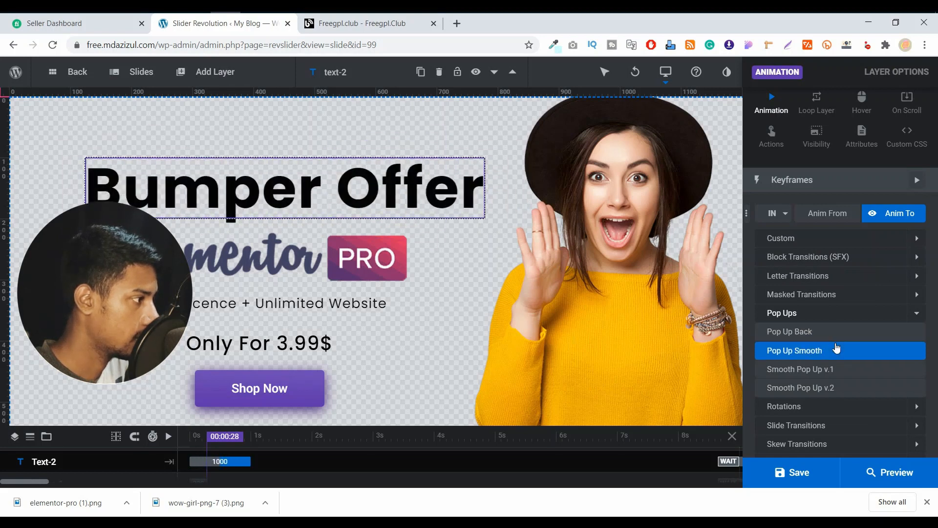
click(836, 349)
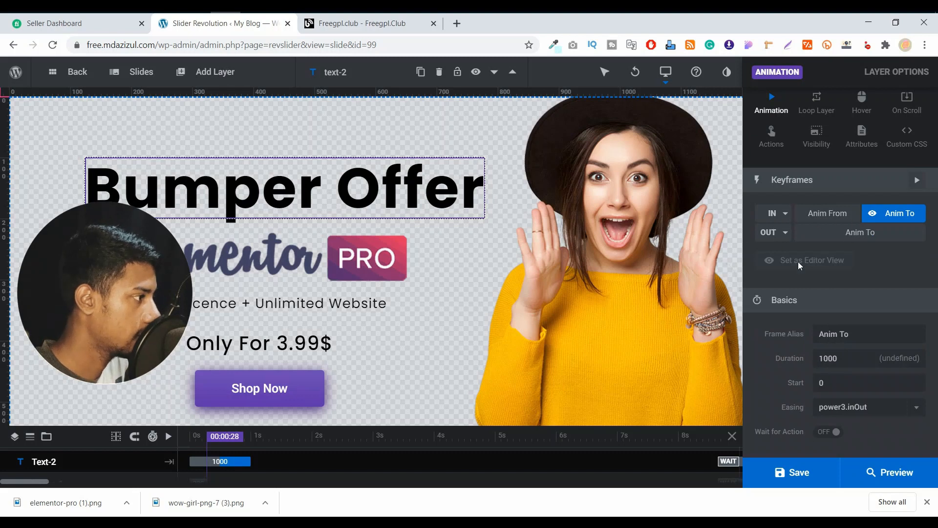
click(169, 437)
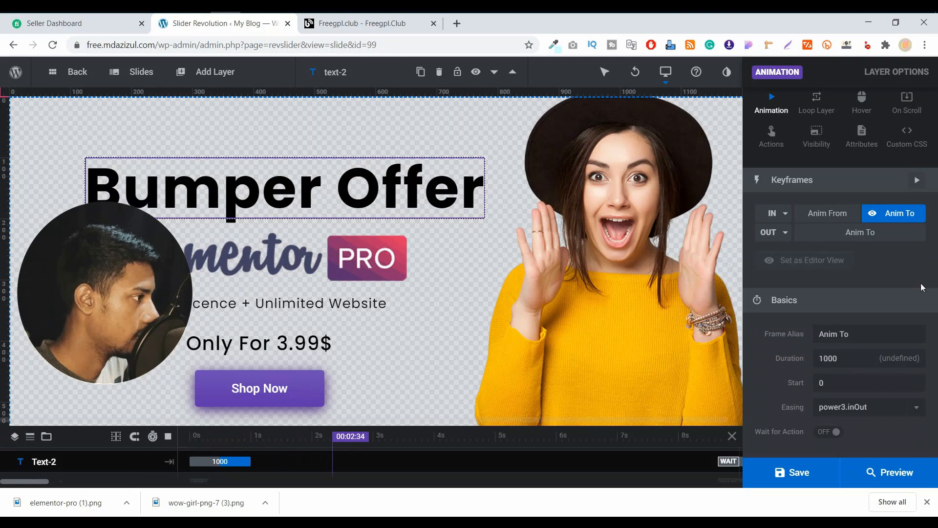
Apply the Pop Up Smooth entrance animation to the Elementor Pro logo image
click(337, 274)
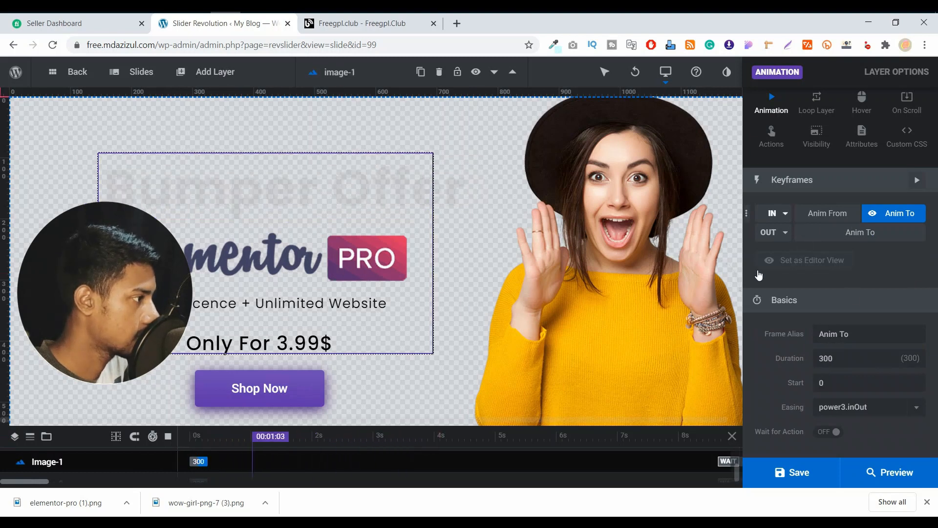
click(781, 216)
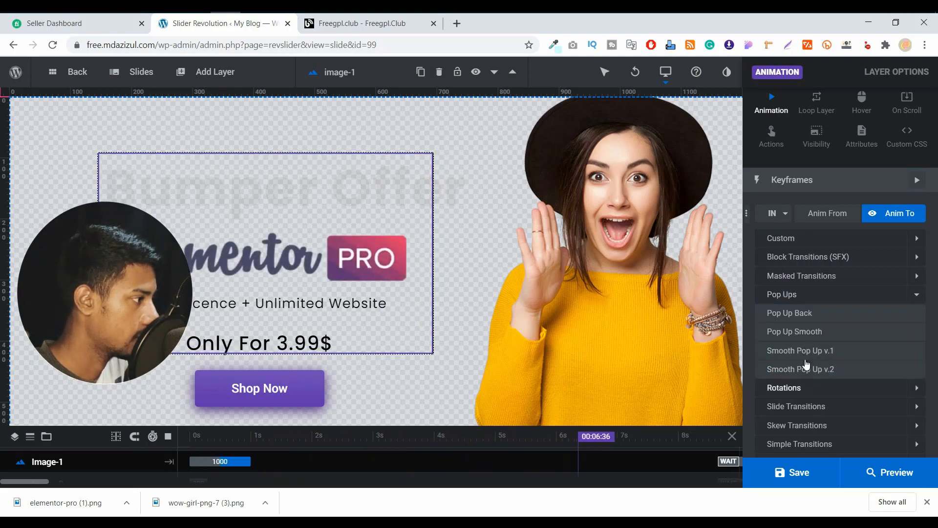
click(814, 338)
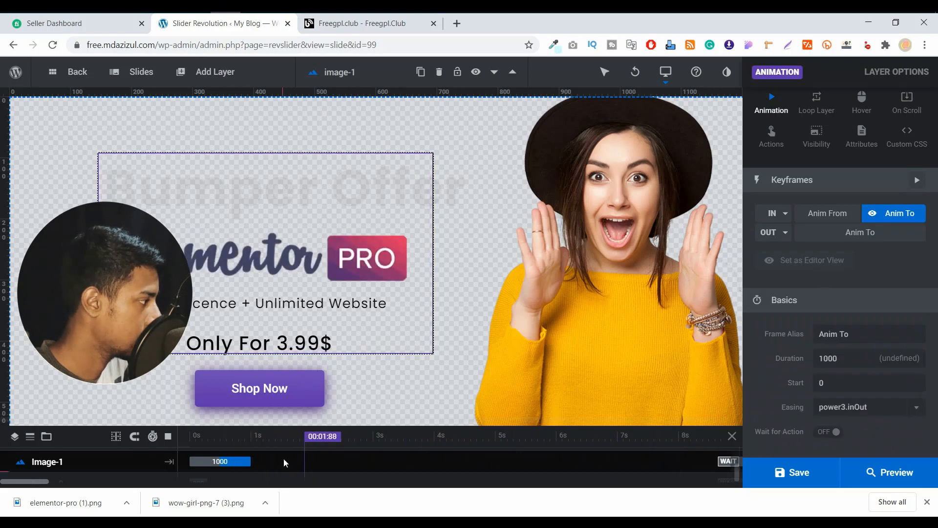
Enlarge the timeline to list all layers and apply the Pop Up Smooth entrance animation to the "licence + Unlimited Website" text
scroll(285, 459, down, 3)
drag(483, 427, 471, 339)
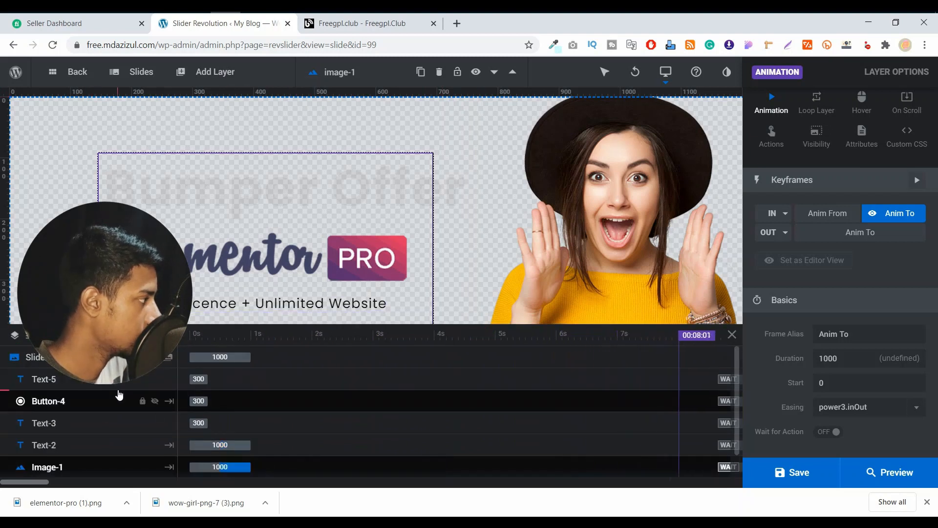
click(100, 432)
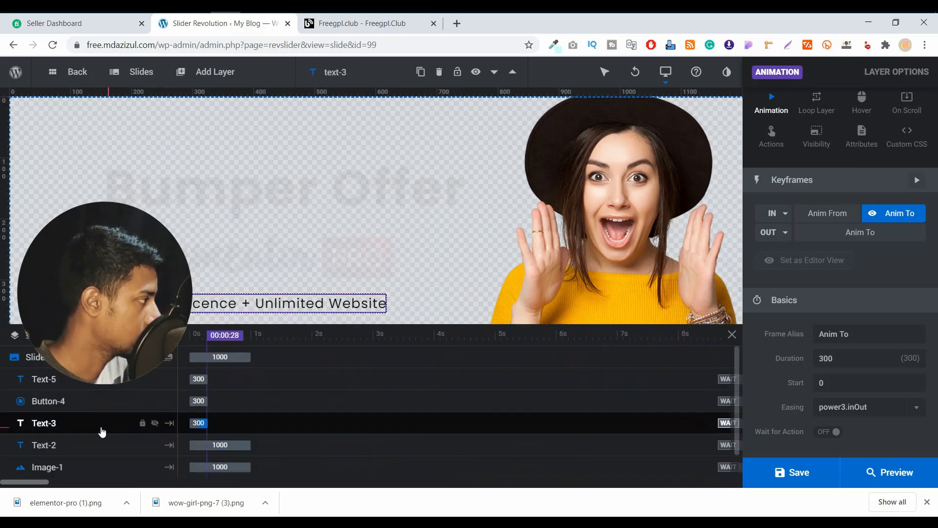
click(777, 214)
click(796, 351)
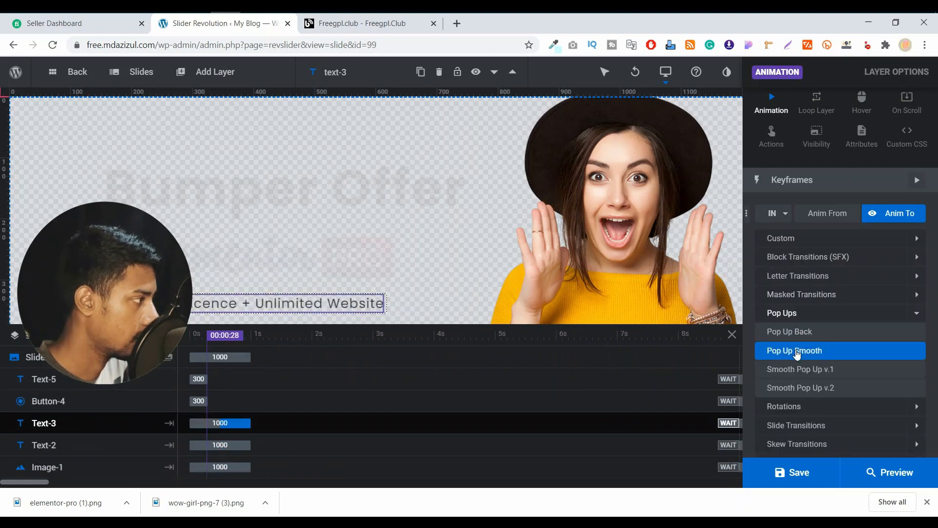
click(769, 362)
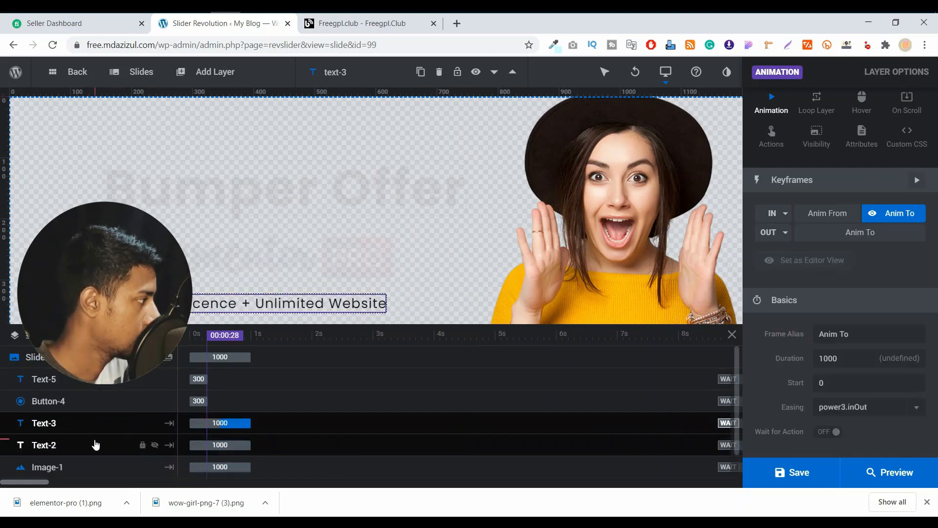
Reselect the Elementor Pro logo layer, Image-1, and apply its Pop Up Smooth entrance preset again
scroll(97, 445, down, 2)
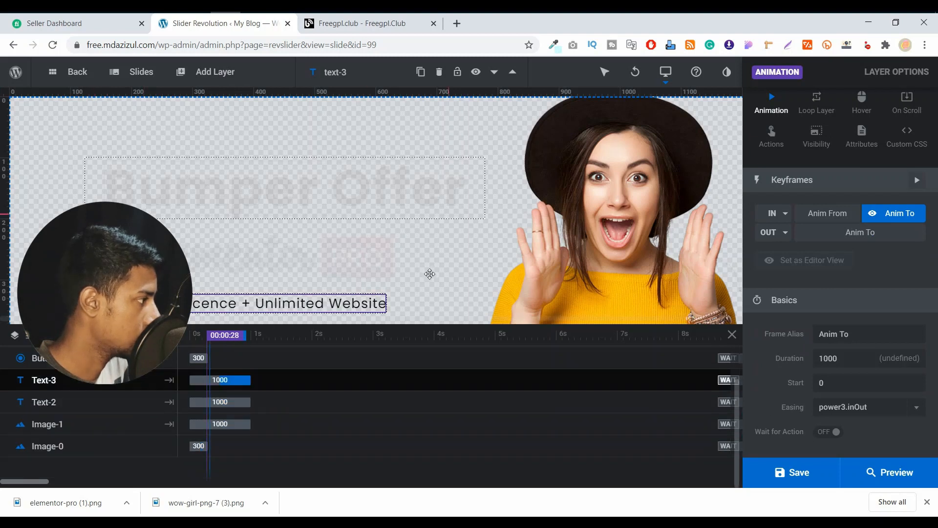
scroll(171, 415, down, 2)
click(113, 428)
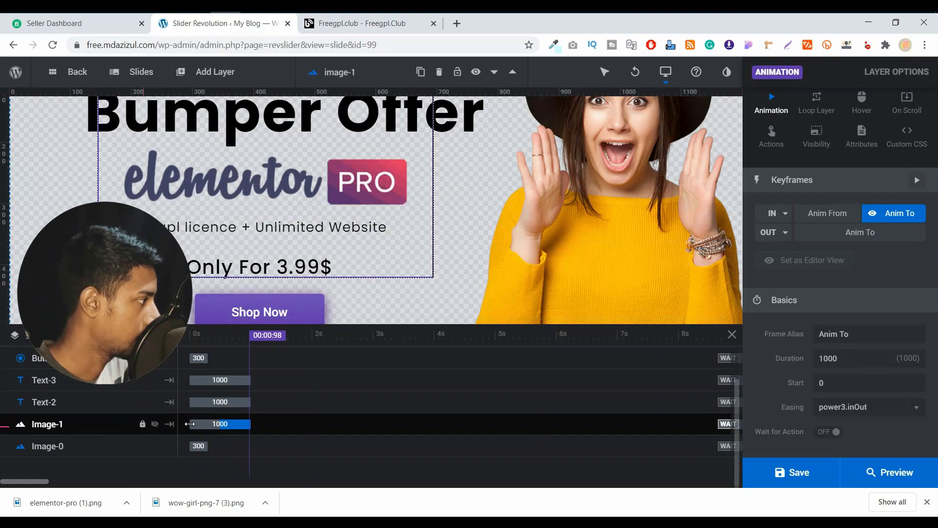
click(783, 215)
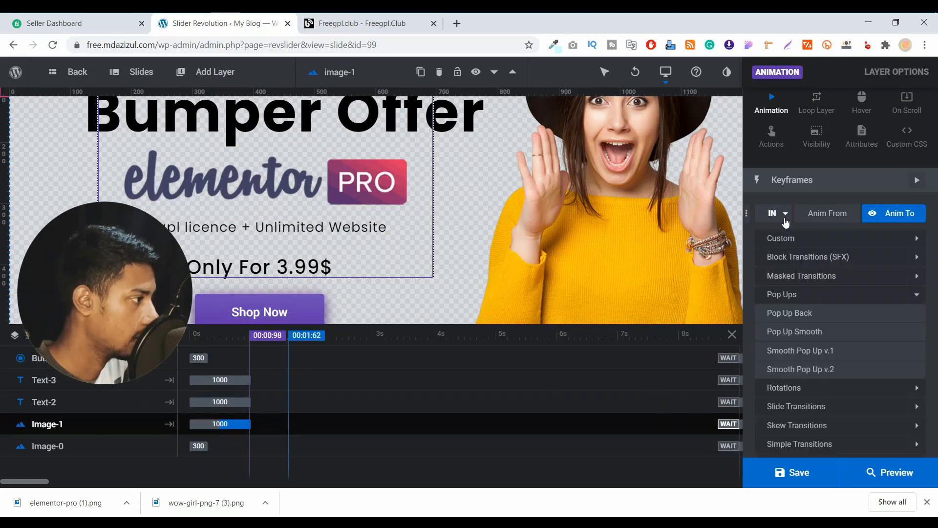
click(819, 331)
Give the image of the woman, layer Image-0, the Short Slide from Right entrance animation
click(72, 448)
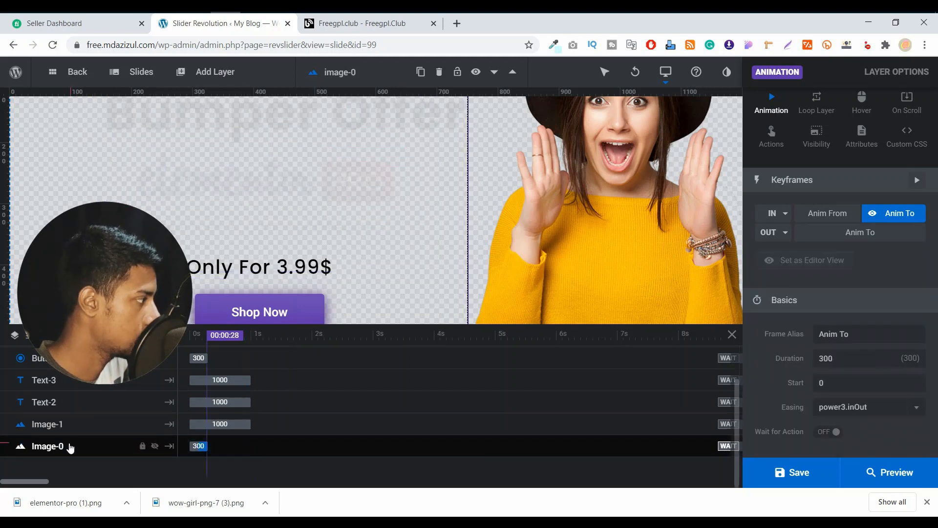
click(780, 214)
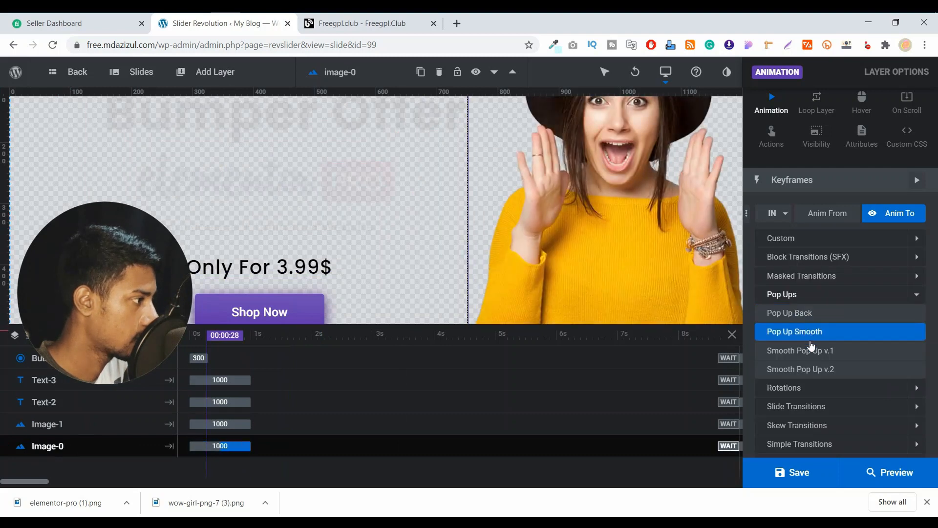
scroll(797, 391, down, 2)
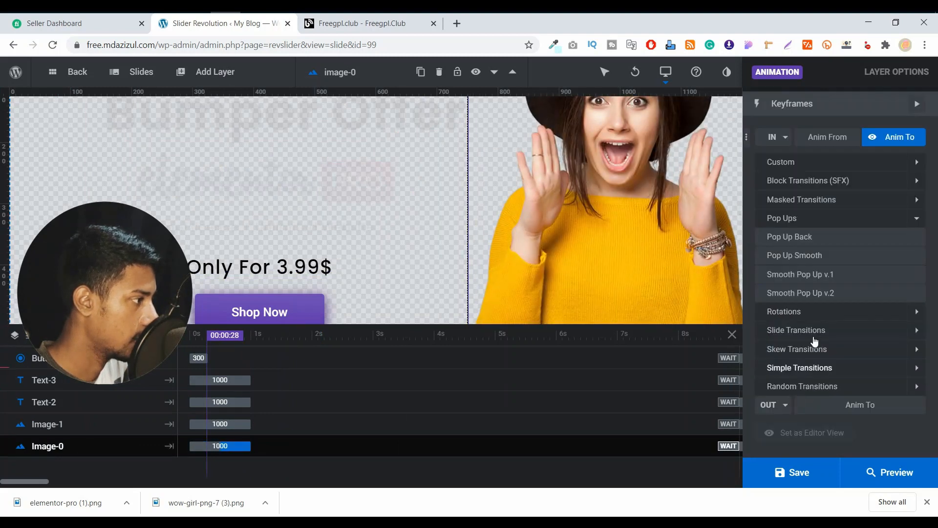
click(878, 313)
click(878, 312)
click(868, 337)
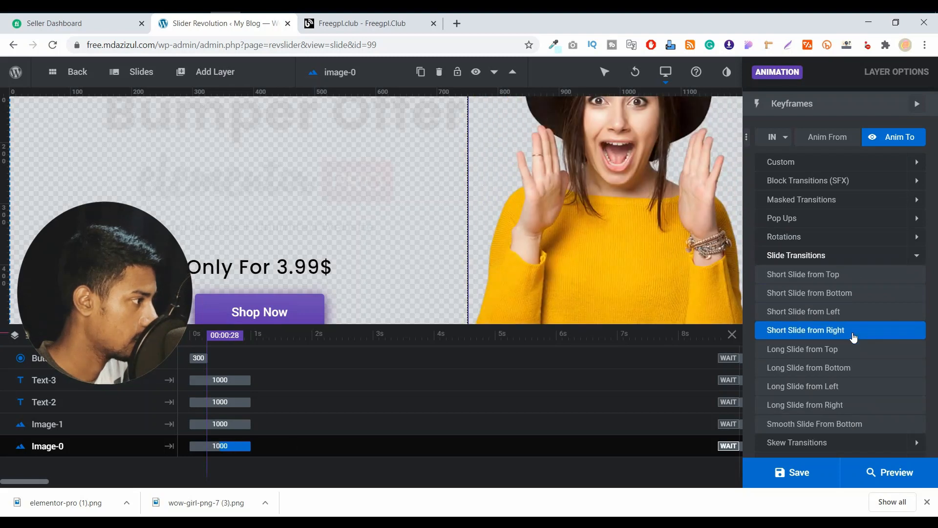
click(854, 338)
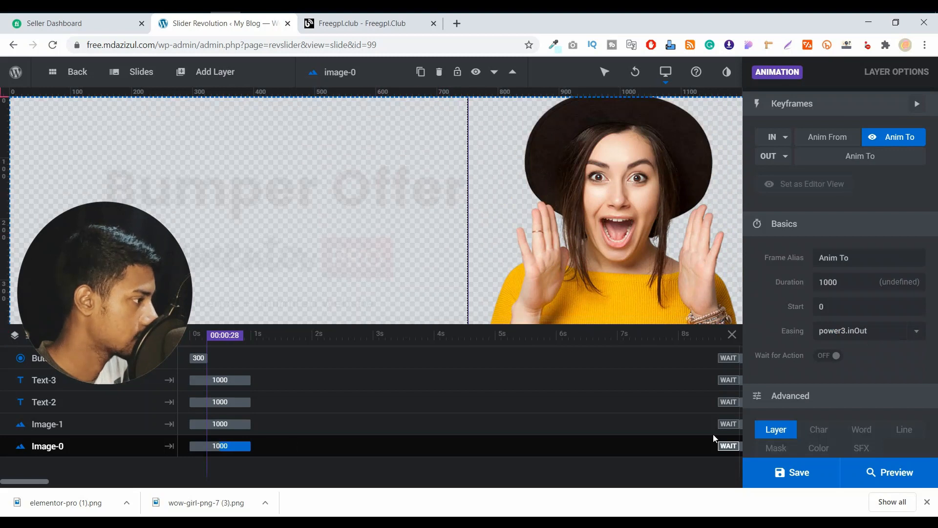
Save the slide, play the layer animations in the timeline and shrink the timeline area to reveal more canvas
click(792, 473)
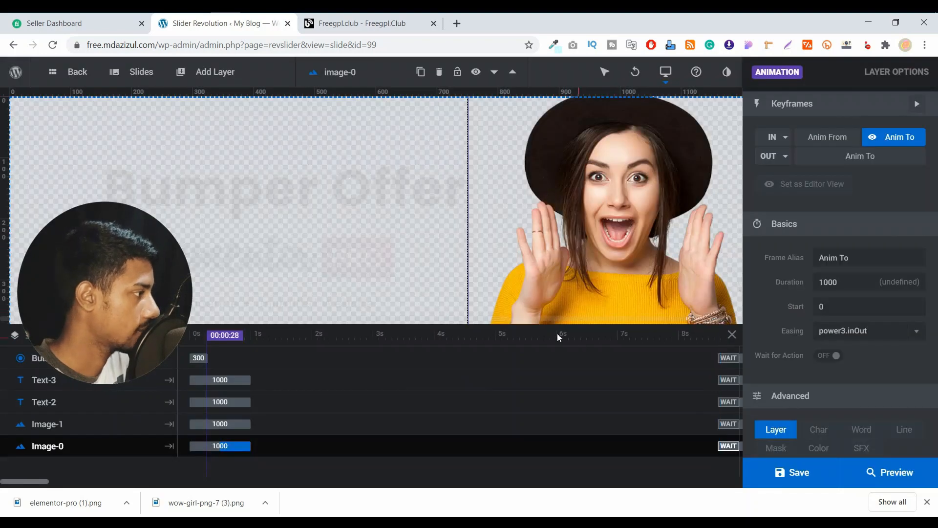
click(162, 336)
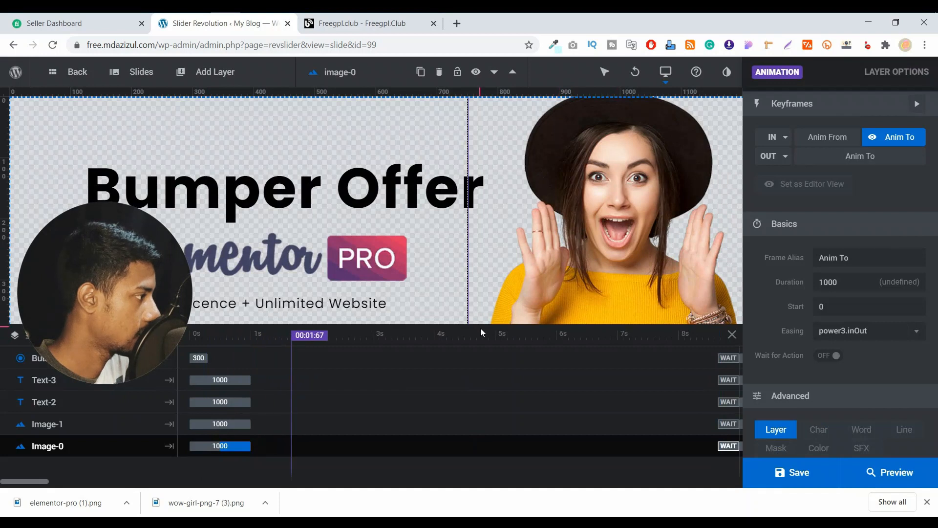
drag(477, 324, 470, 401)
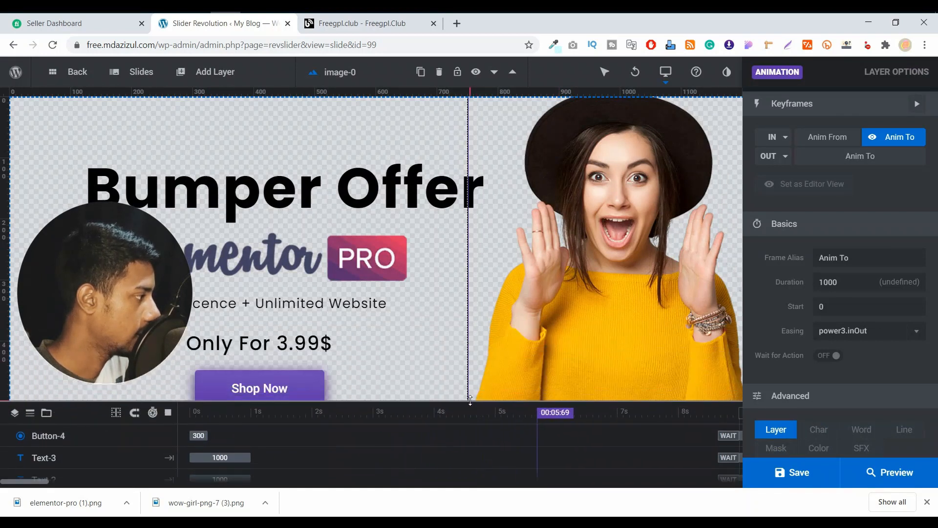
Stop the timeline playback and try the Short Slide from Left entrance animation on the Shop Now button
scroll(377, 299, down, 1)
click(315, 328)
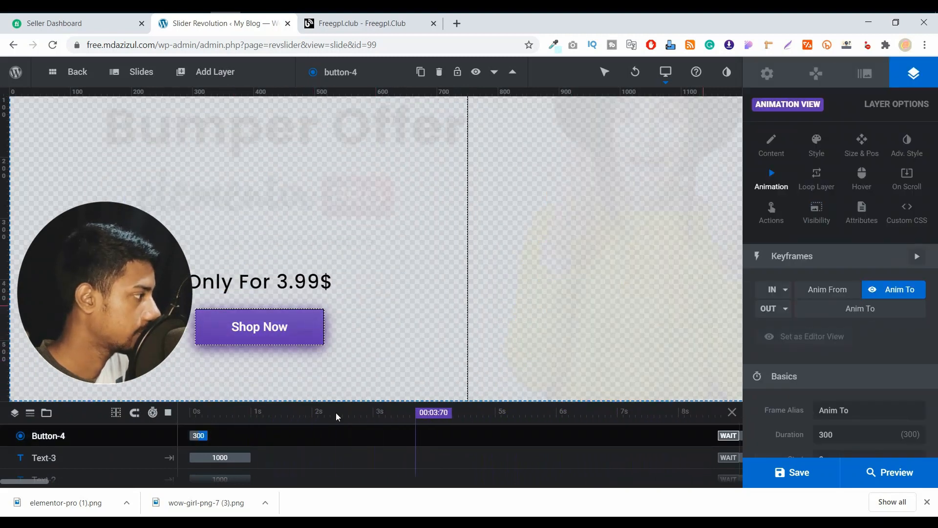
click(168, 413)
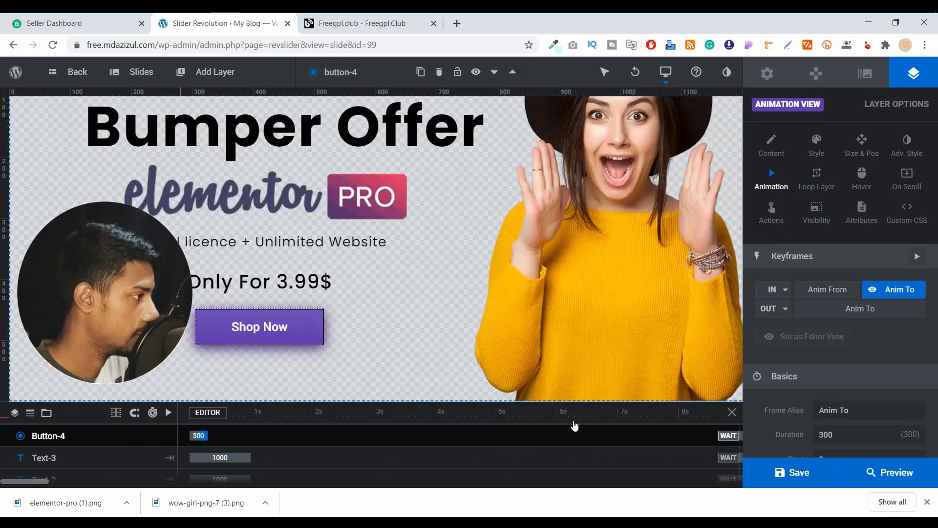
scroll(880, 282, down, 2)
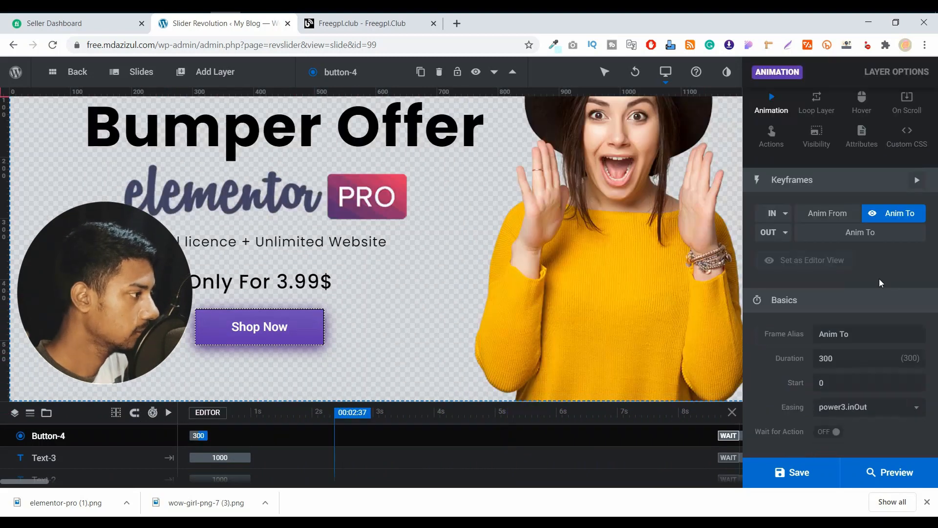
click(782, 218)
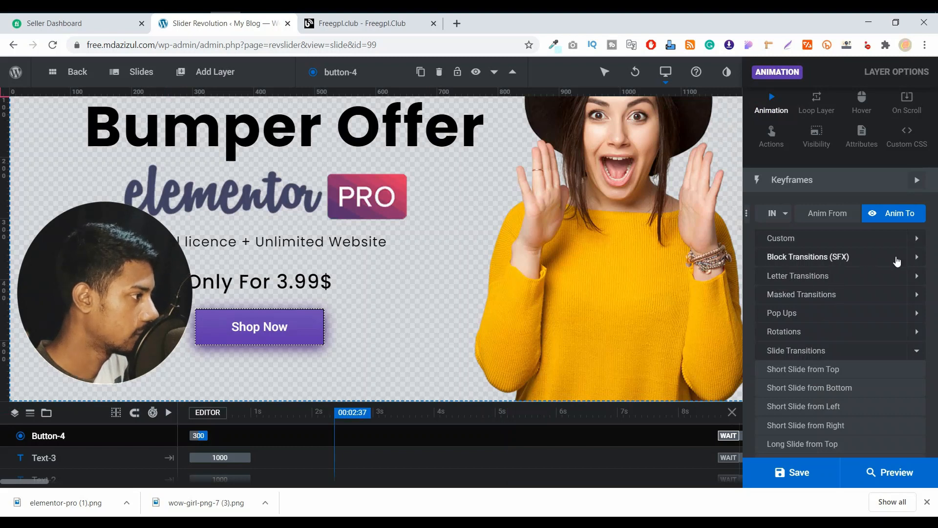
click(875, 350)
click(875, 350)
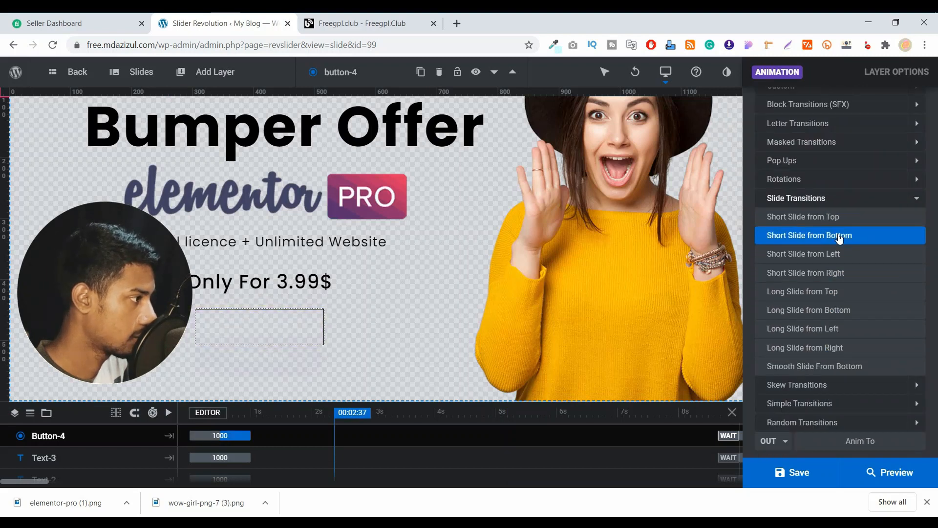
click(854, 256)
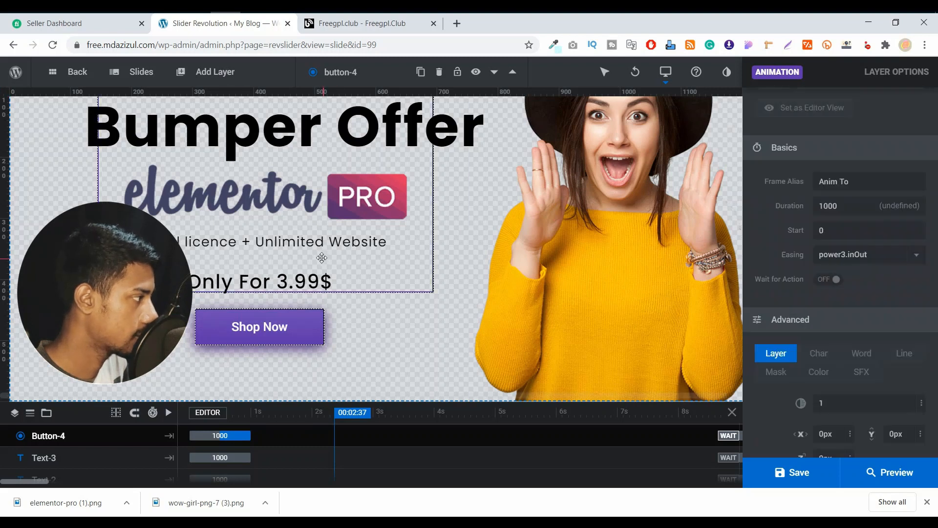
Give the "Only For 3.99$" text layer the Smooth Slide From Bottom entrance animation
click(305, 285)
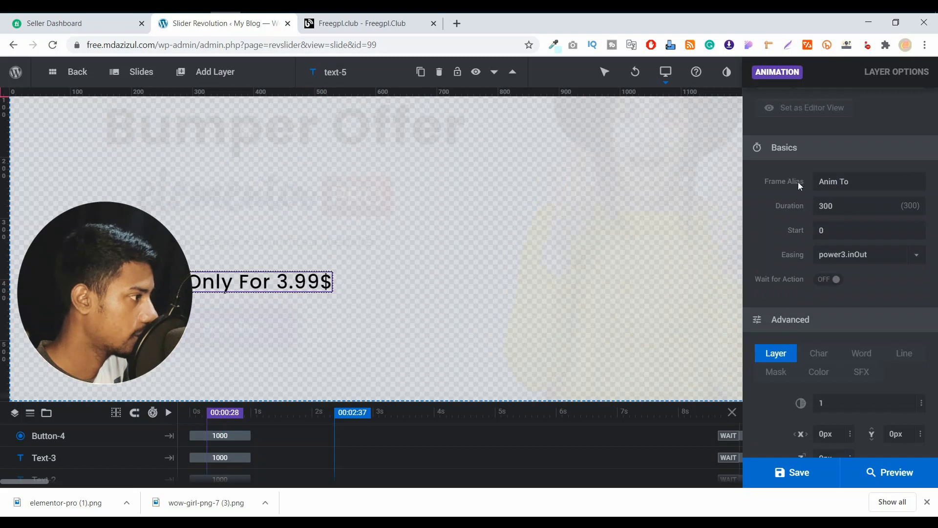
scroll(812, 185, up, 5)
click(777, 292)
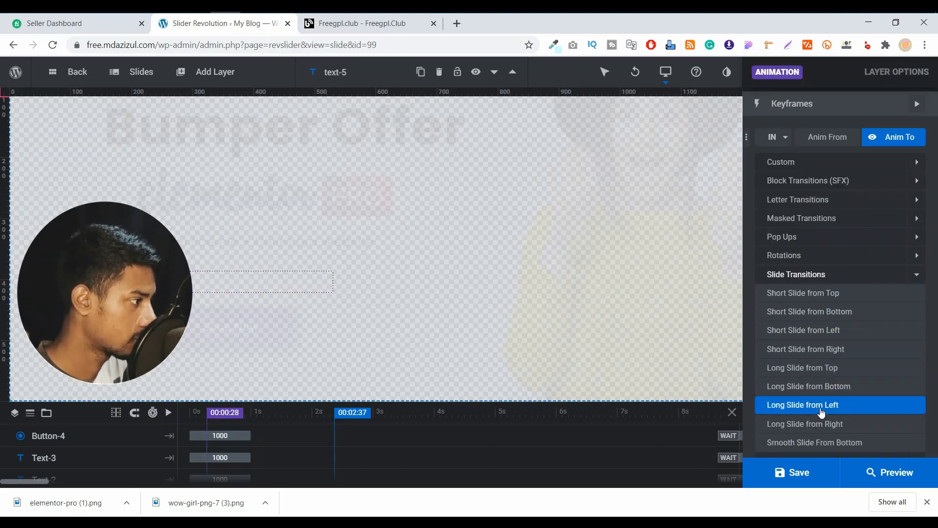
click(826, 443)
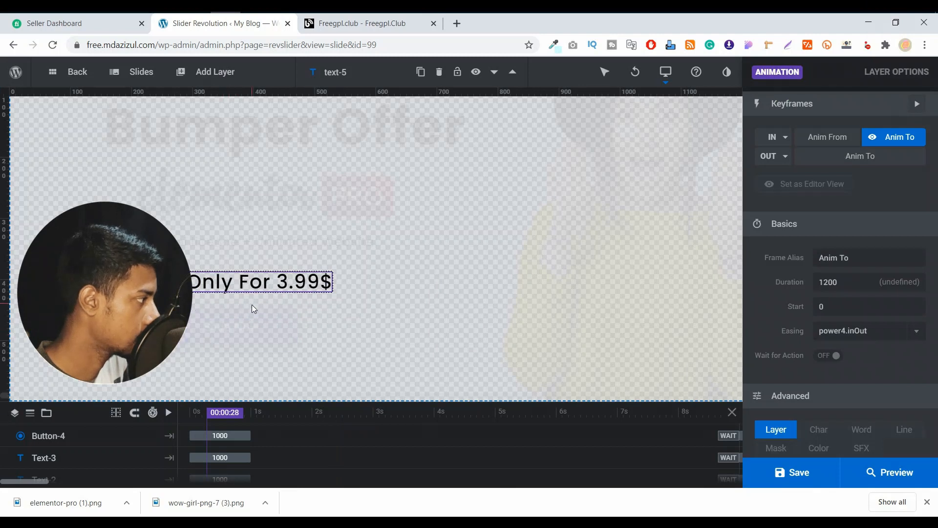
Apply the Long Slide from Left entrance animation to the Shop Now button
click(248, 334)
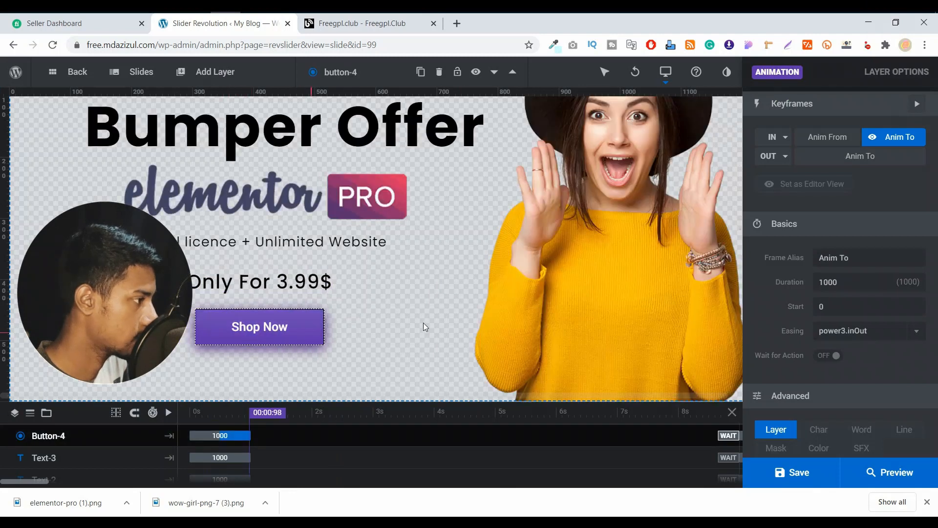
click(785, 140)
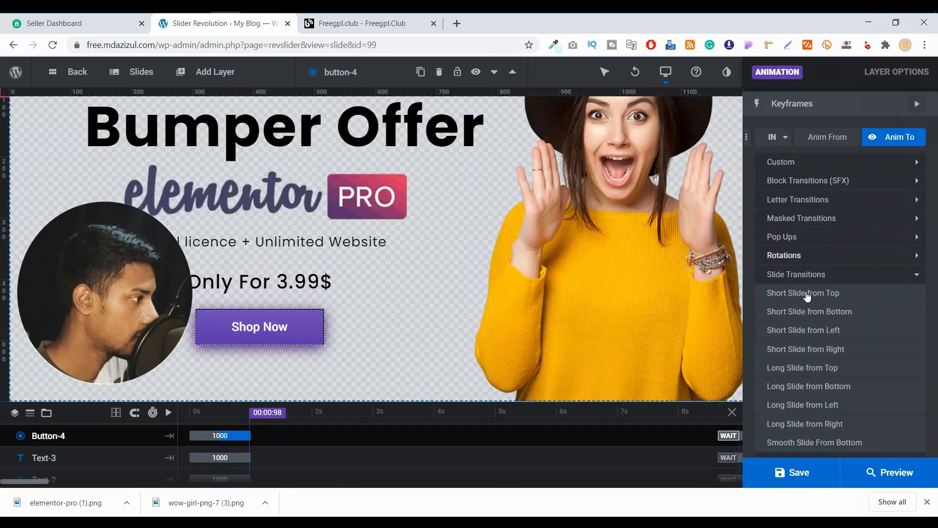
click(846, 411)
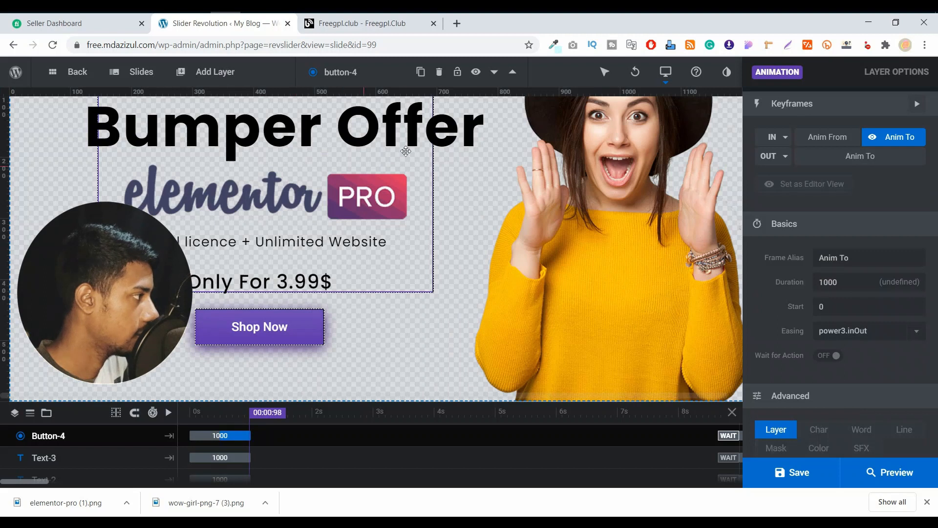
Apply the Long Slide from Top entrance animation to the "Bumper Offer" heading
click(414, 131)
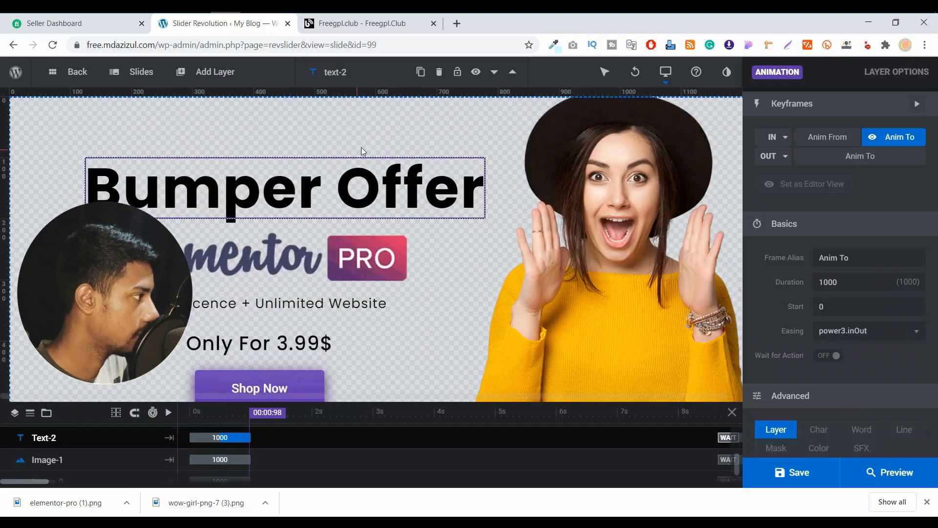
scroll(362, 148, up, 2)
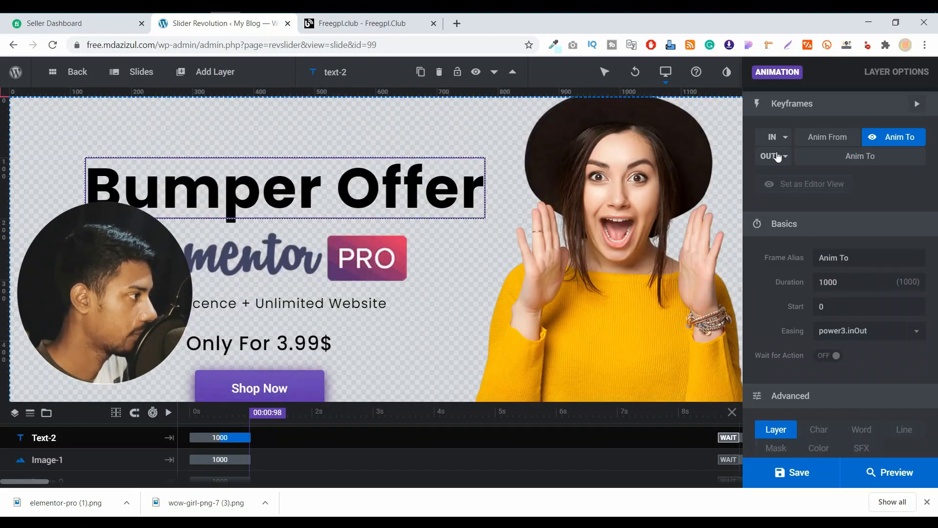
click(769, 139)
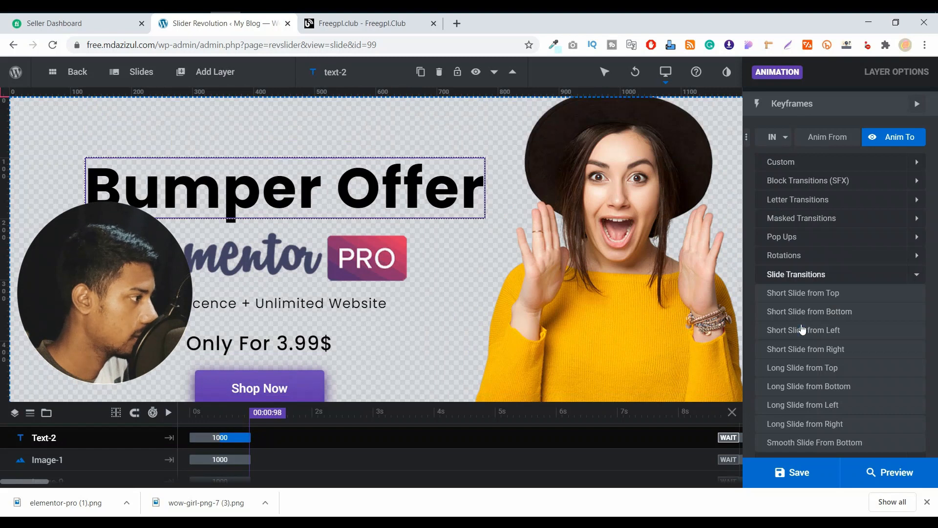
click(810, 370)
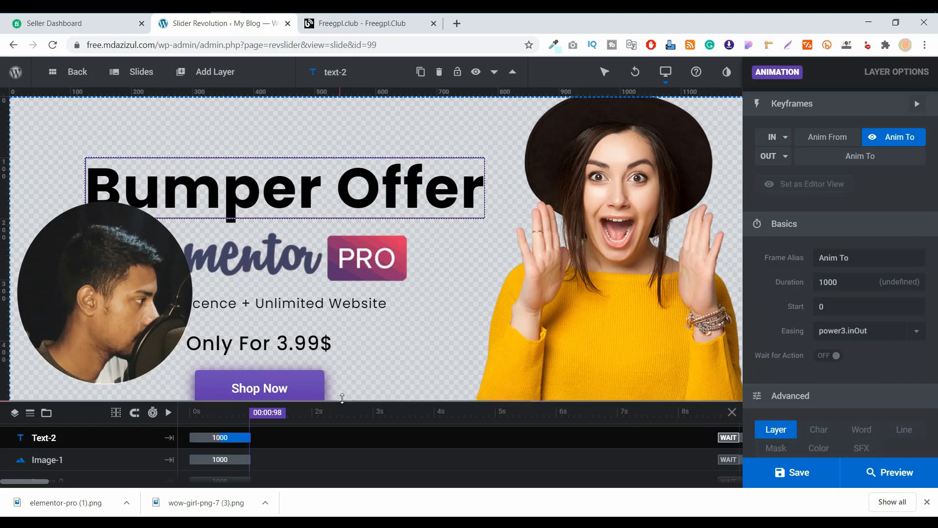
Shrink the timeline area to play the layer animations on a larger canvas, and save the slide
drag(340, 404, 223, 436)
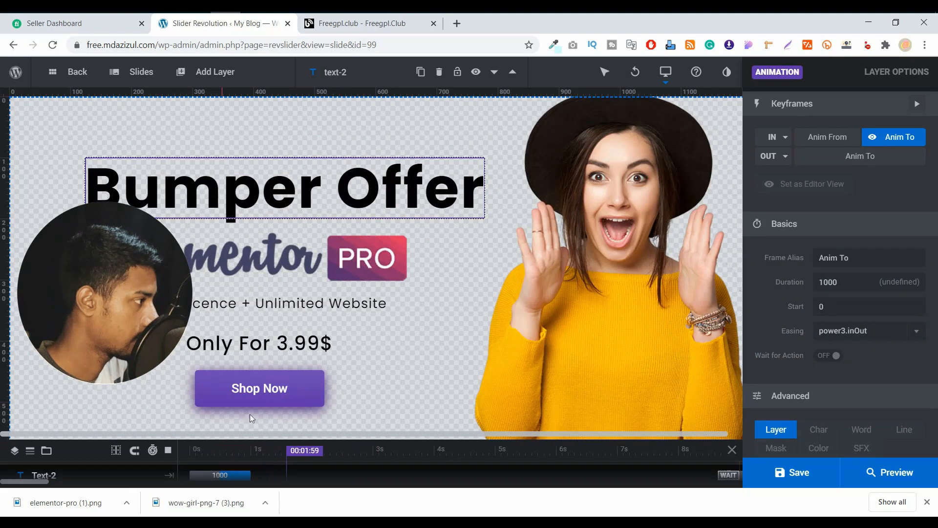
scroll(524, 374, down, 1)
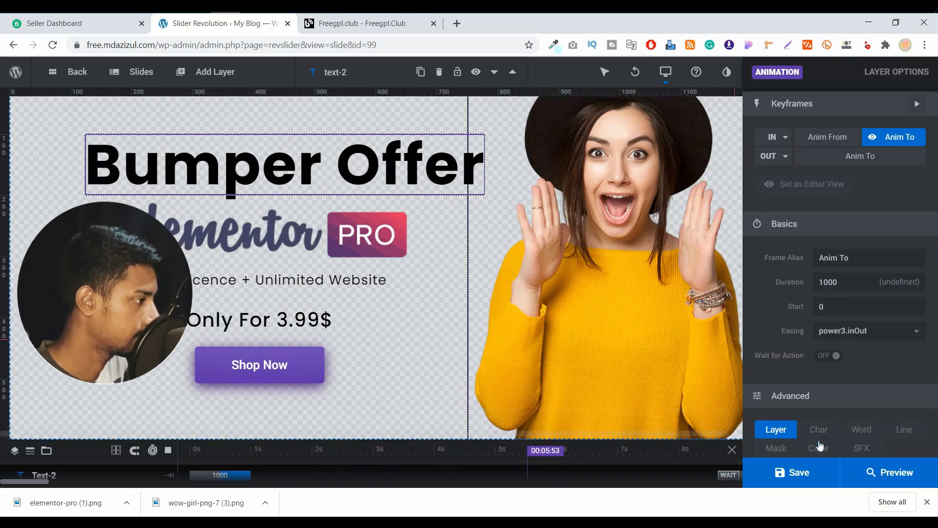
key(ctrl+s)
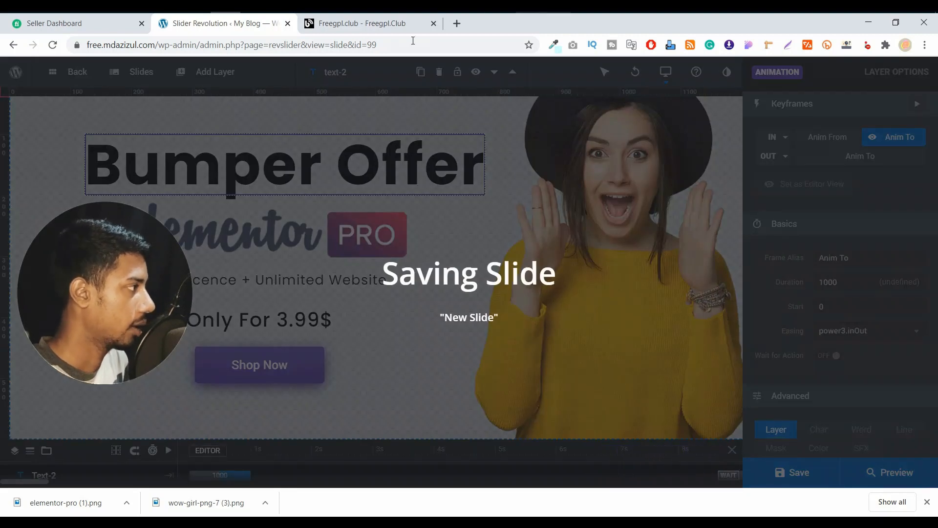
Sample the banner's background color on the freegpl.club page with the page color picker and copy its hex code #F8F8F8
click(385, 31)
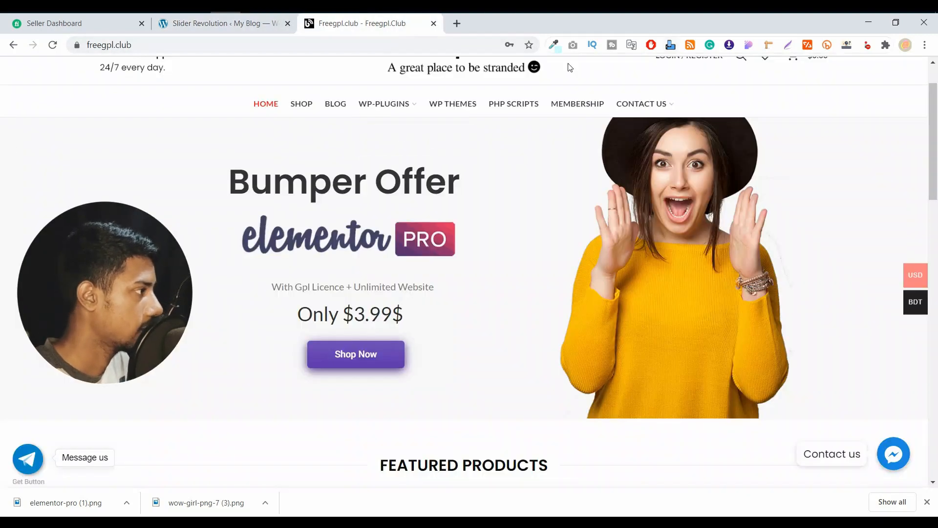
scroll(406, 177, down, 7)
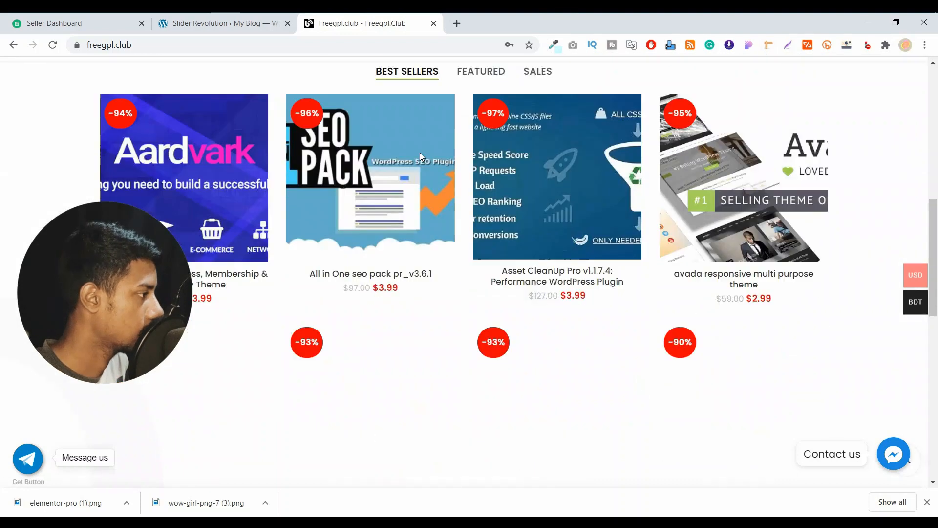
scroll(421, 152, up, 8)
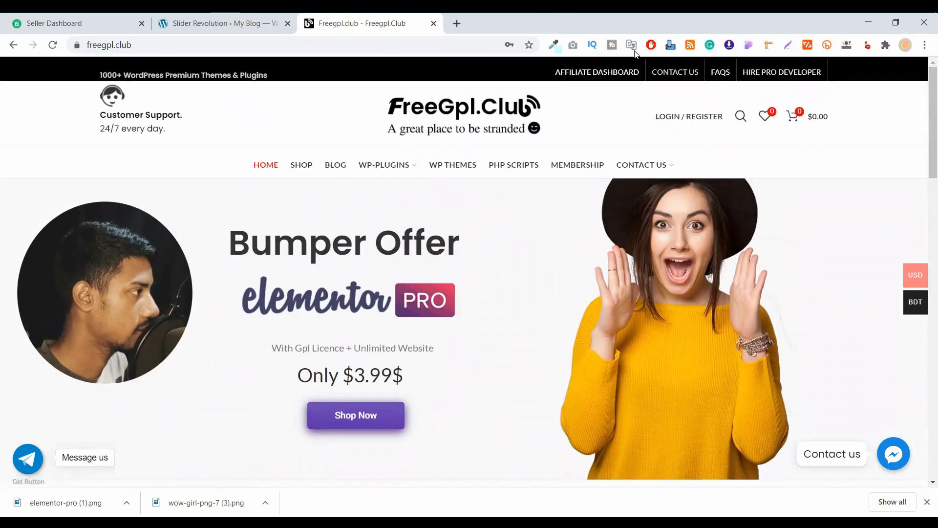
click(553, 45)
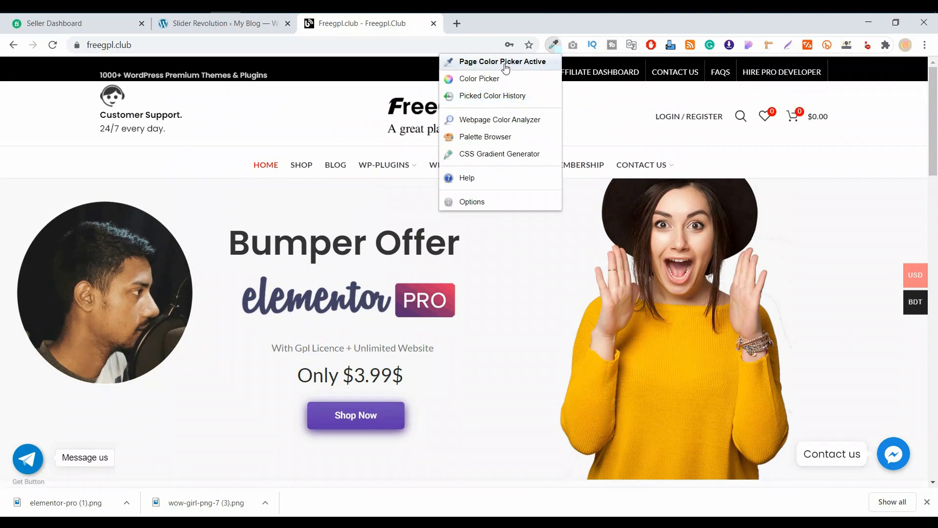
click(540, 61)
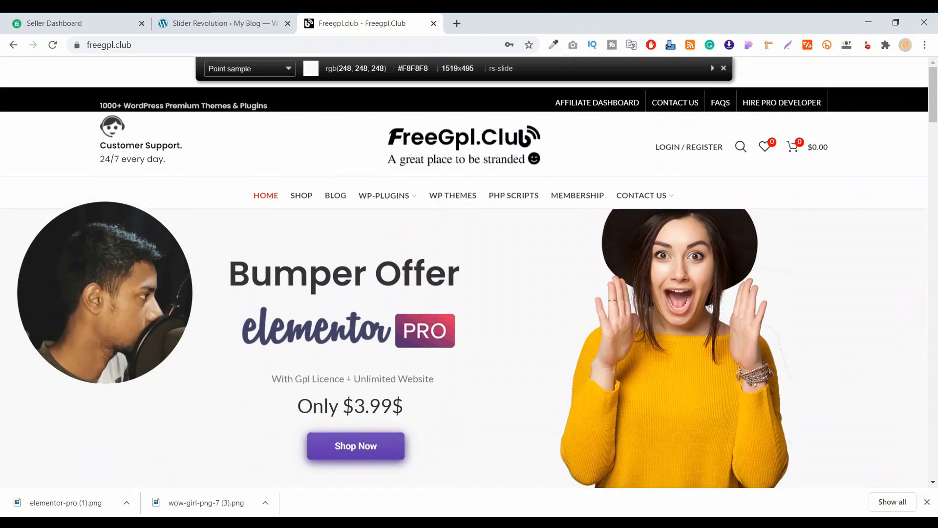
click(559, 47)
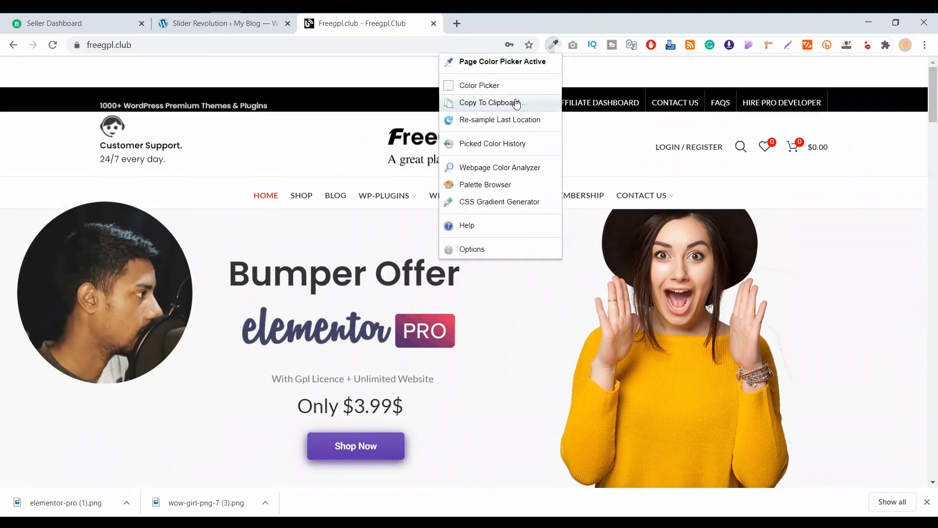
click(517, 98)
click(502, 115)
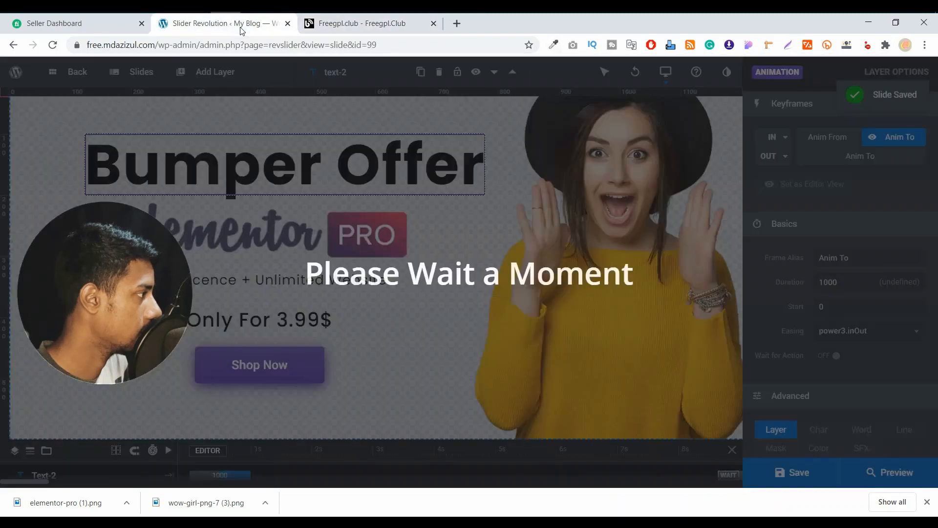
Return to the Slider Revolution editor, open the settings of slide #1 and change its background source type to Colored
click(220, 23)
mouse_move(145, 77)
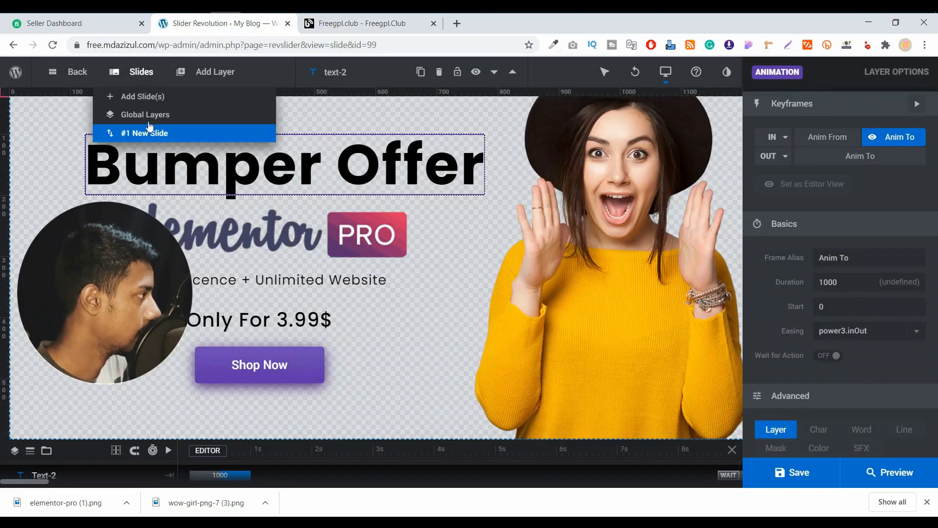
mouse_move(243, 134)
click(263, 134)
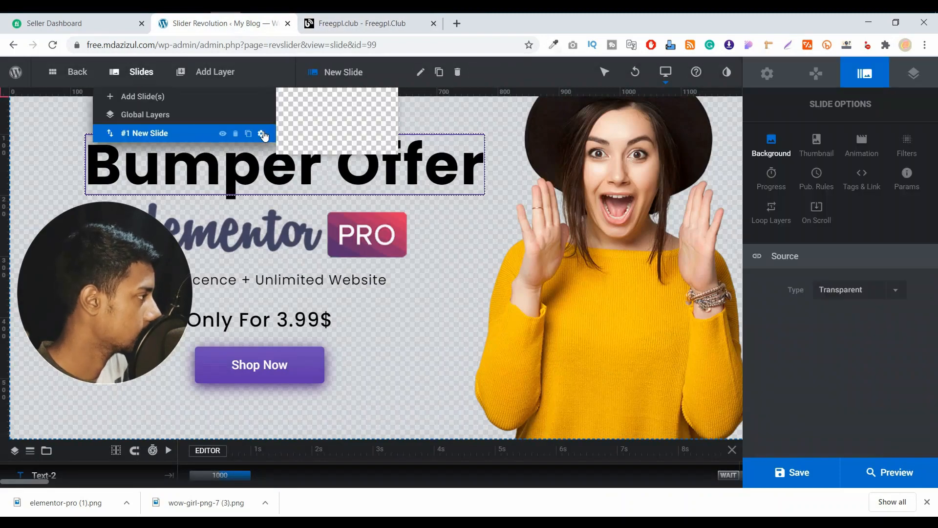
click(849, 291)
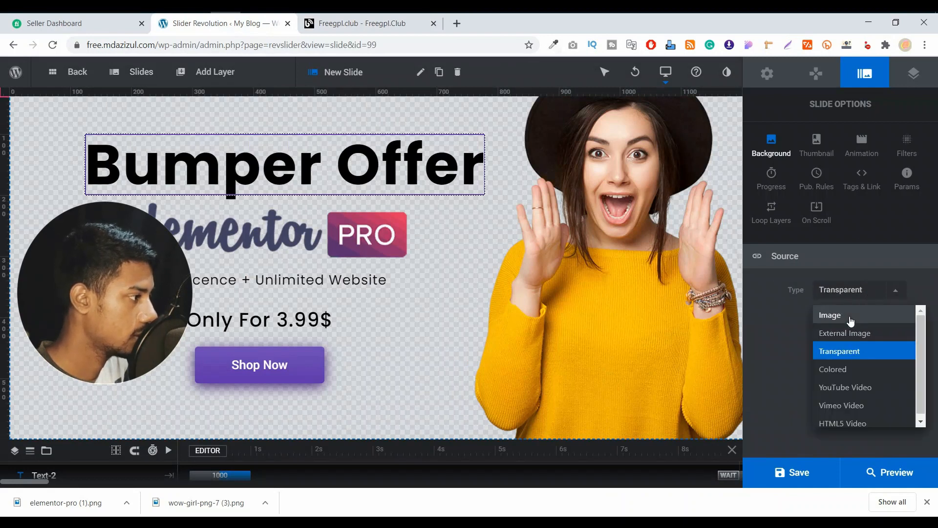
click(851, 318)
click(855, 298)
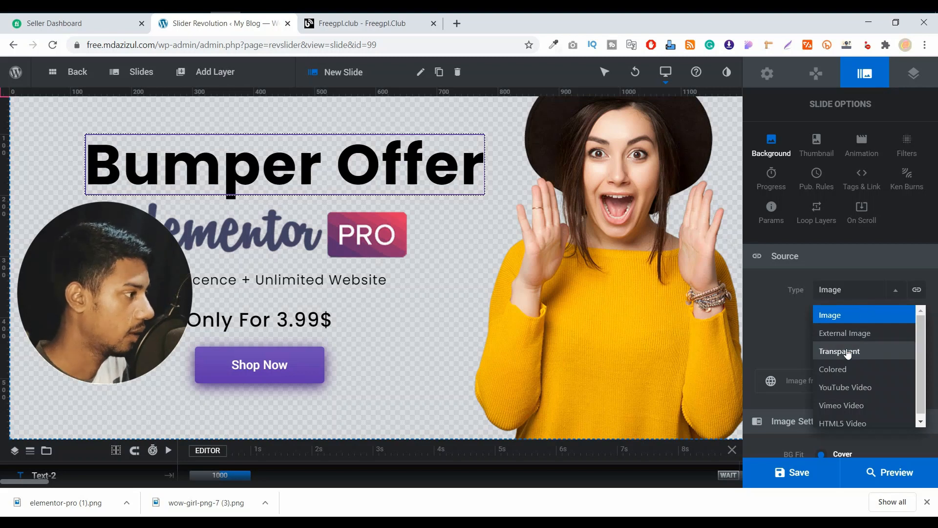
click(842, 370)
Try #F8F8F8, yellow #ffcc00 and red #ff3a2d as the slide's background color, and apply lime green #c3f22b
click(867, 318)
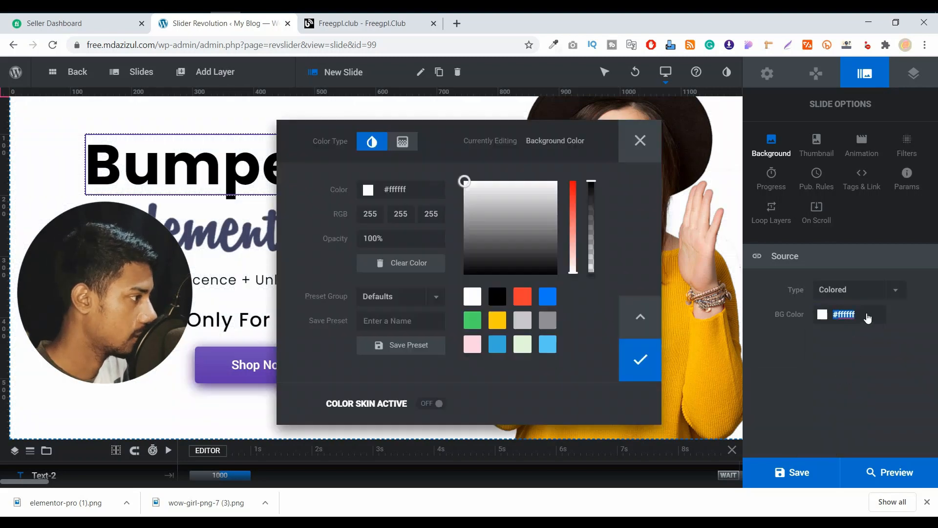
double_click(400, 188)
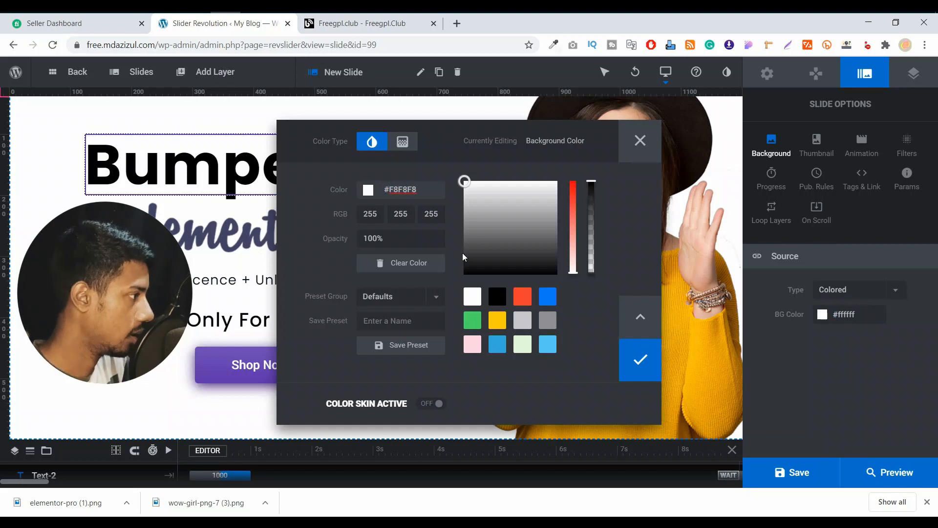
click(496, 320)
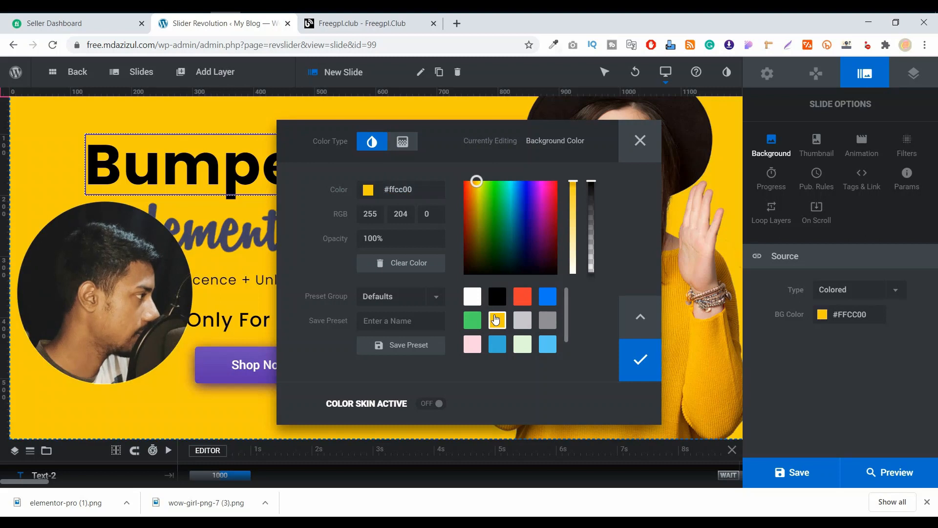
click(531, 297)
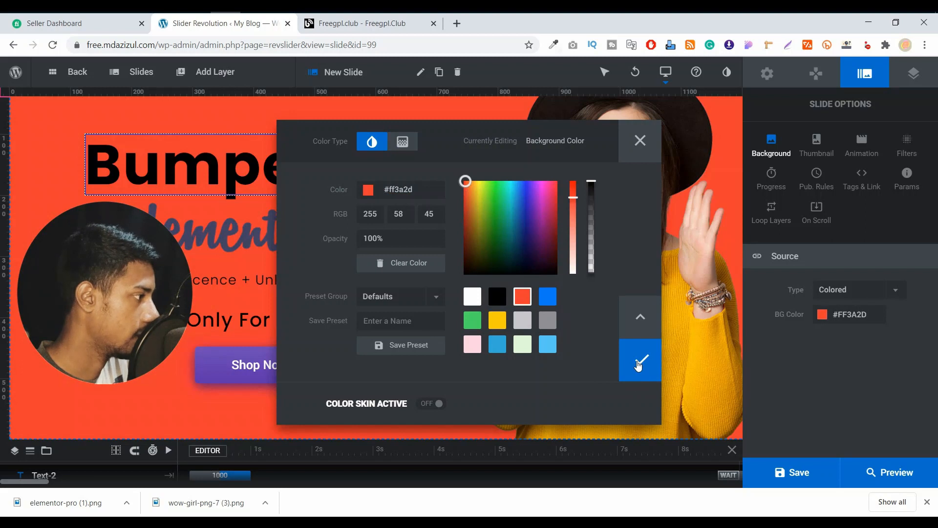
drag(465, 181, 484, 186)
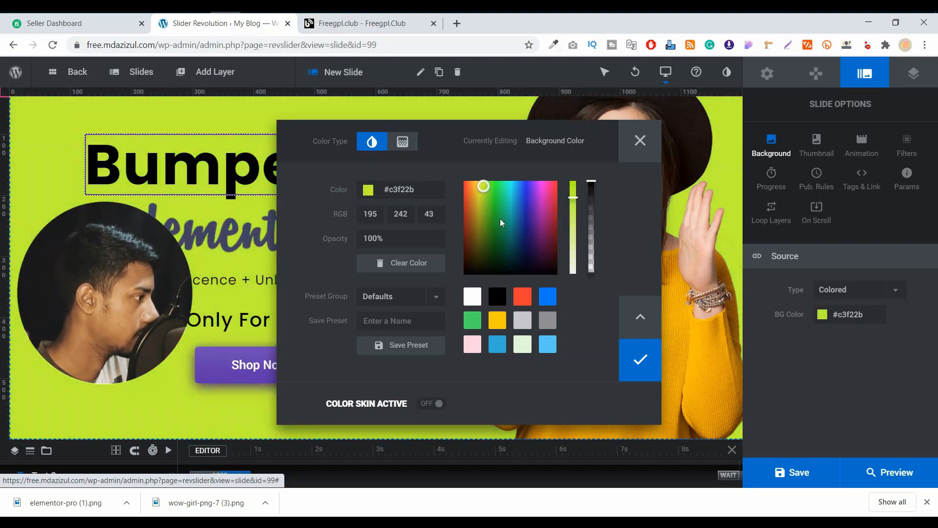
click(629, 359)
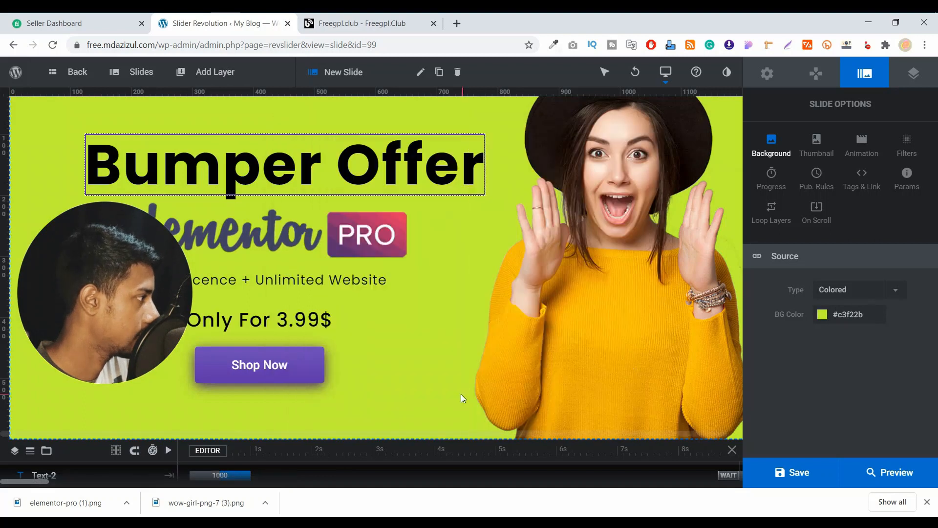
Nudge the Elementor Pro logo slightly to the right and enlarge the timeline with the "licence + Unlimited Website" text selected
drag(330, 245, 335, 246)
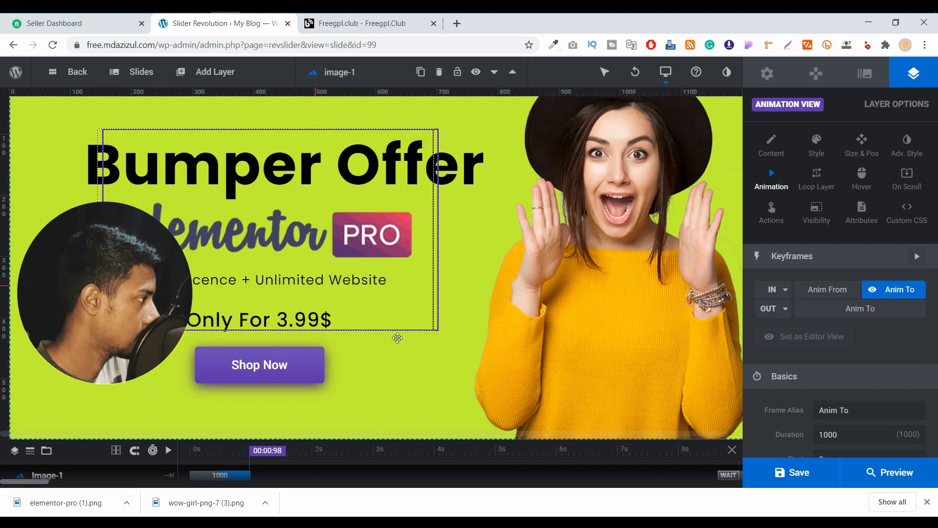
click(334, 383)
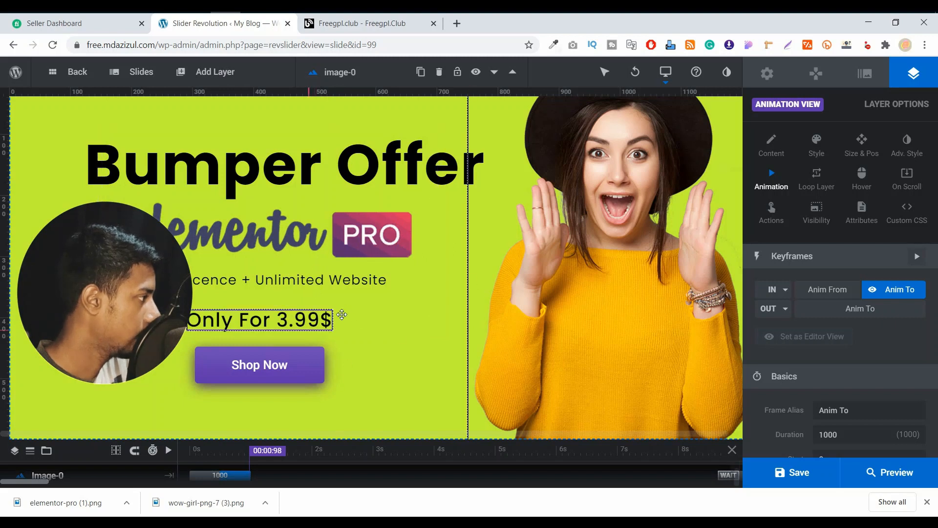
click(338, 286)
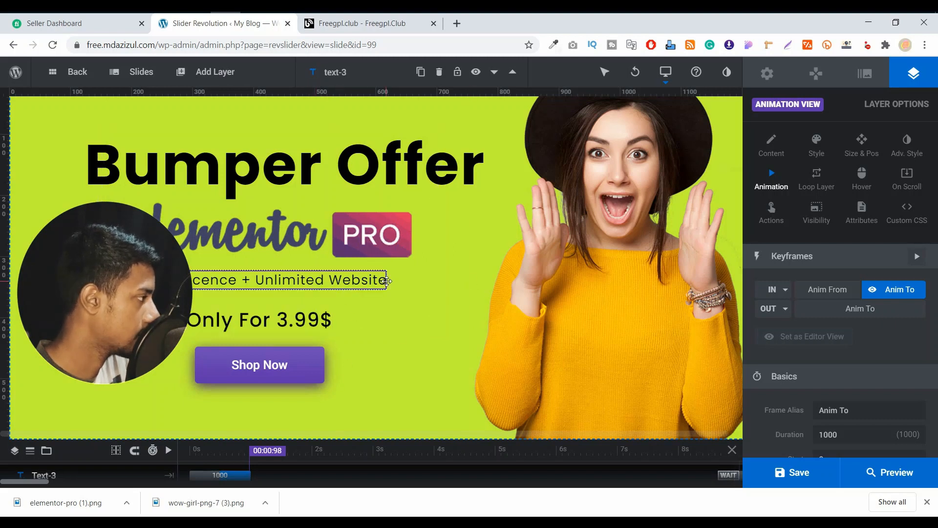
drag(355, 439, 354, 401)
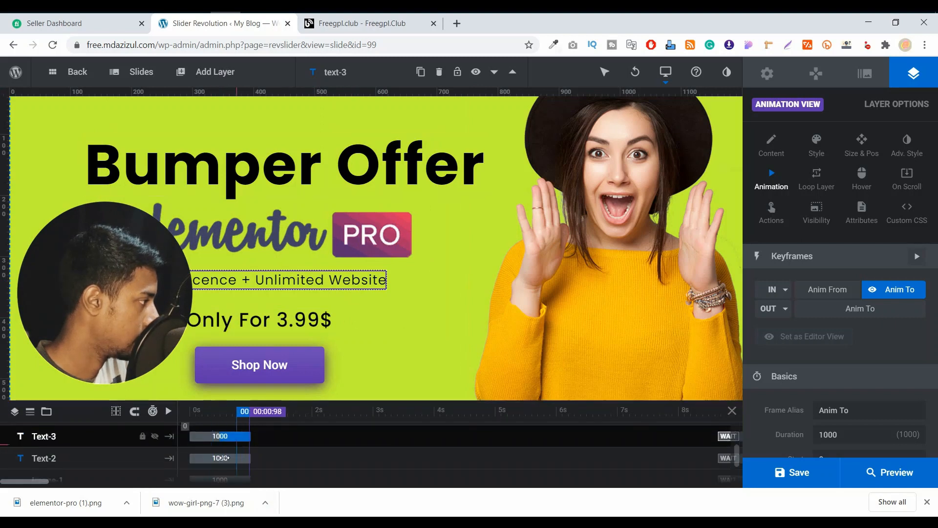
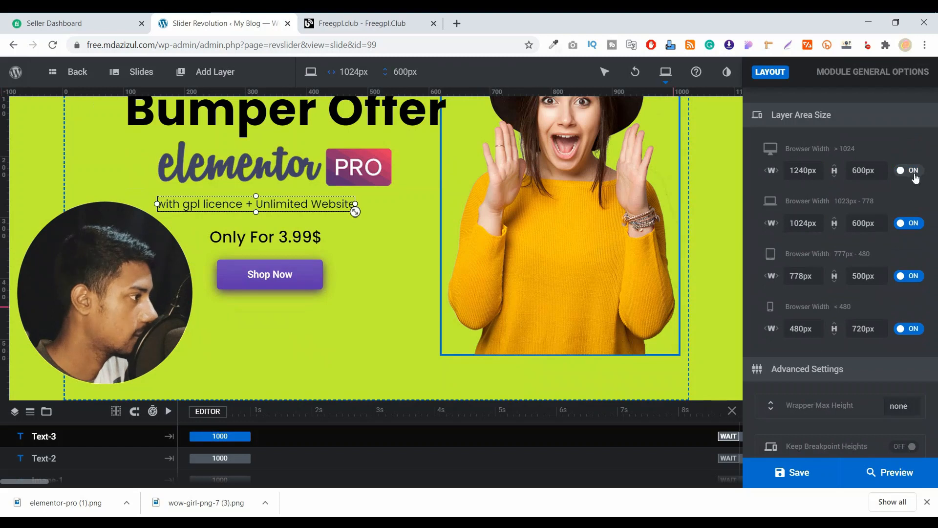
Try a layer area height of 550px for the notebook browser width
double_click(862, 223)
drag(862, 223, 847, 222)
click(866, 223)
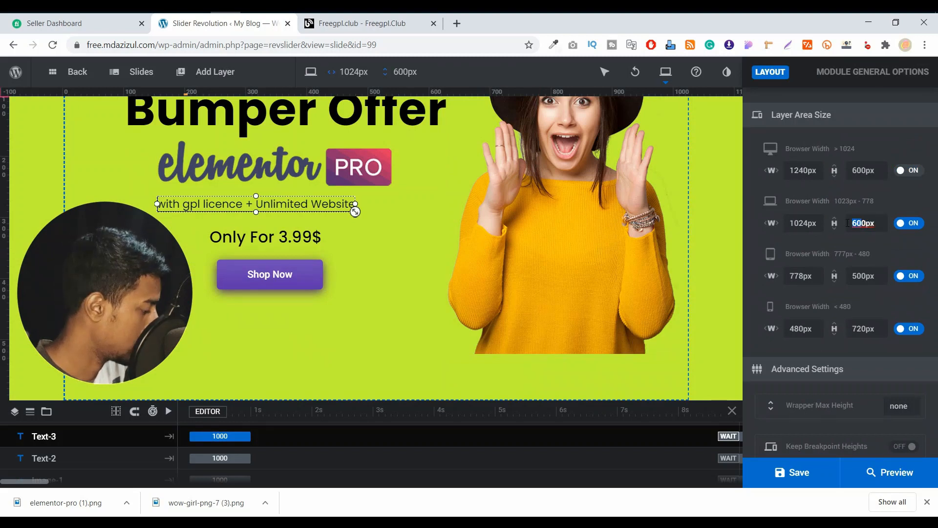
click(752, 230)
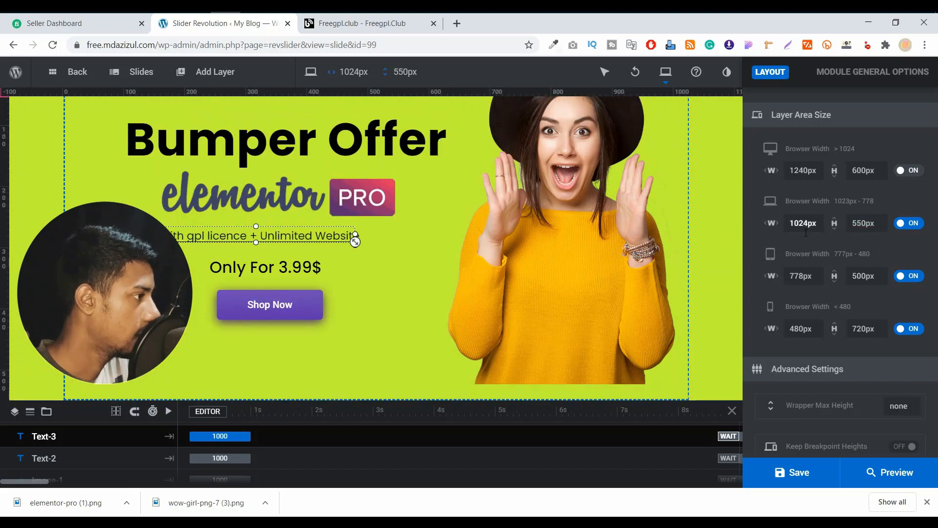
scroll(453, 228, up, 1)
scroll(453, 228, down, 1)
scroll(449, 226, up, 1)
scroll(606, 221, down, 1)
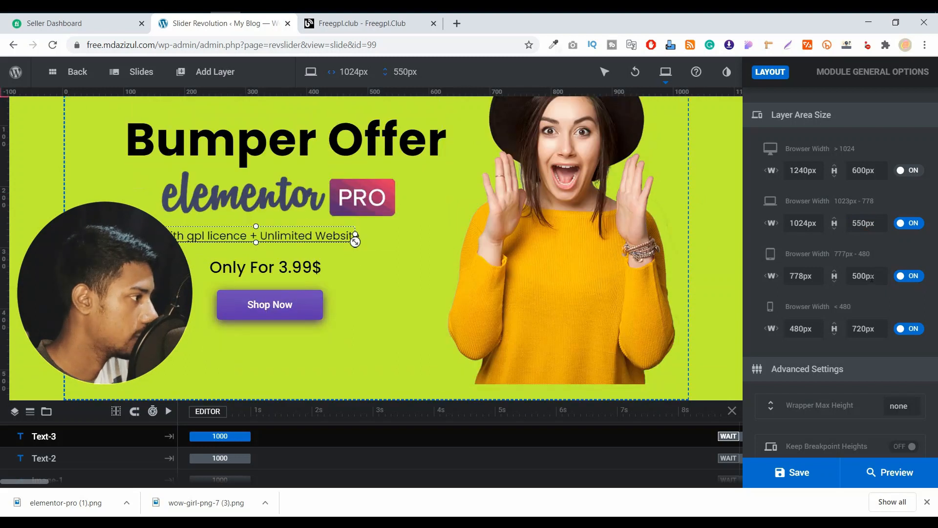
Set the notebook layer area height to 520px and check the slide content within the new area
double_click(863, 222)
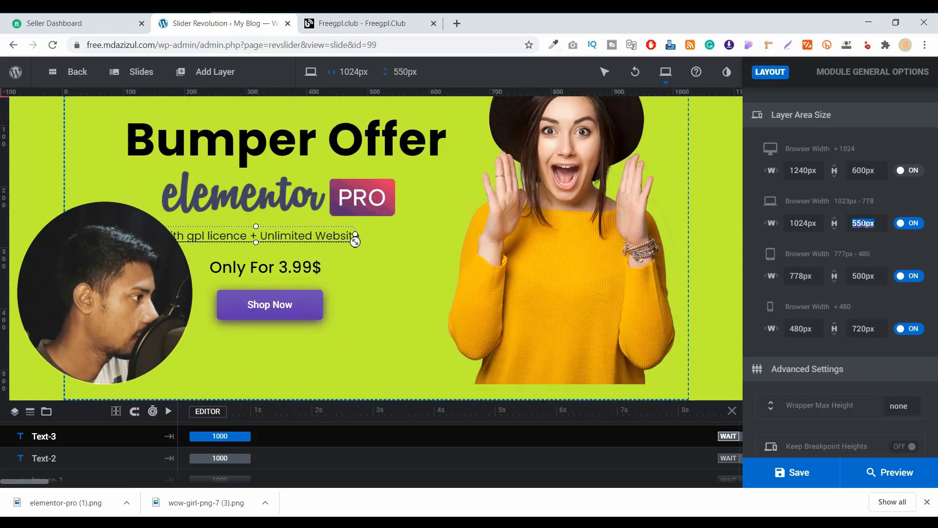
key(BackSpace)
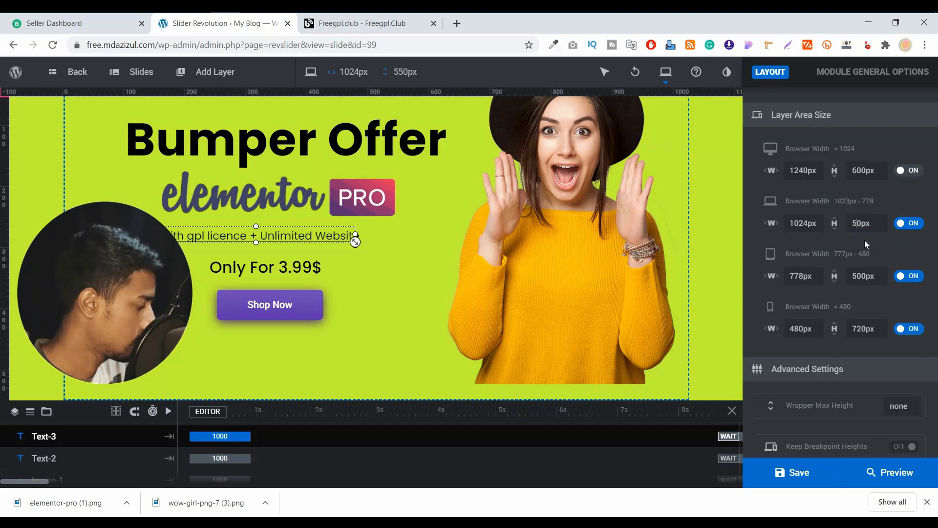
click(761, 231)
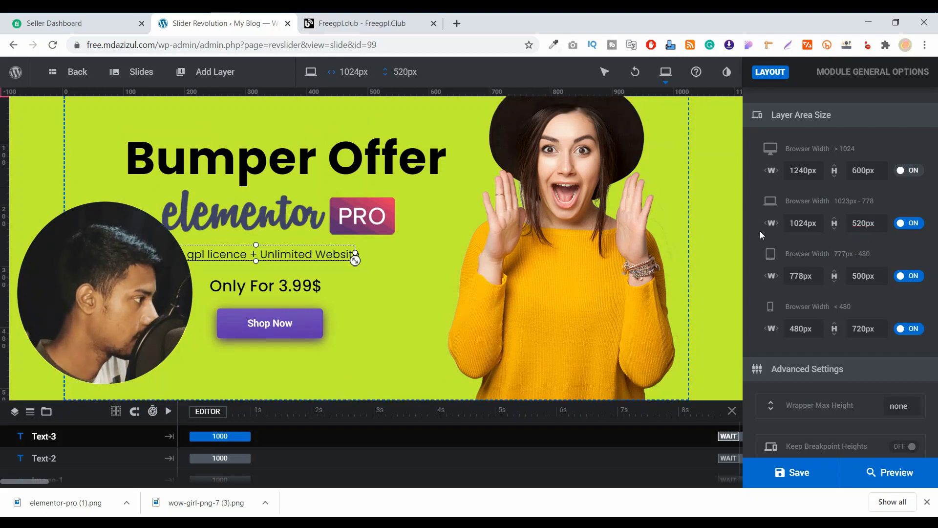
scroll(609, 283, up, 1)
scroll(609, 283, down, 1)
scroll(609, 282, up, 1)
scroll(352, 255, down, 1)
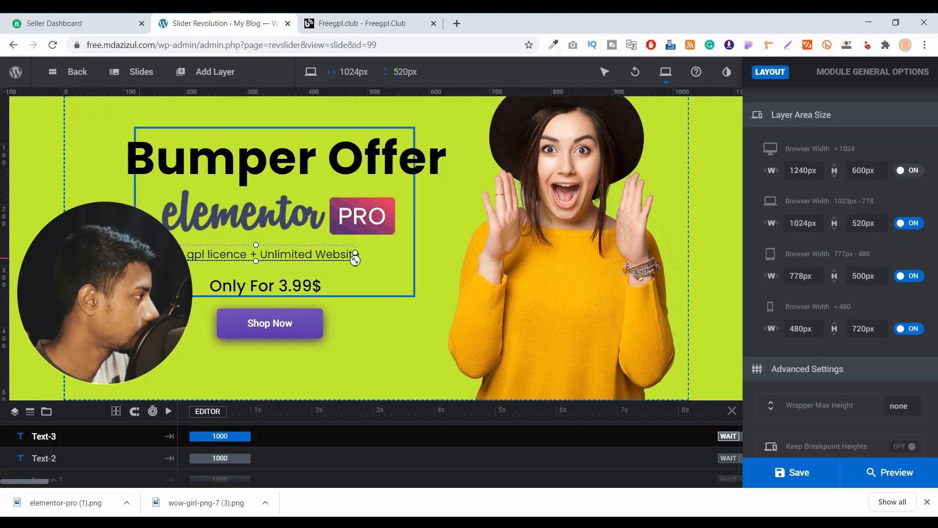
scroll(352, 264, up, 1)
Switch the editor to the tablet view, set its layer area height to 400px and enlarge the timeline area
click(665, 72)
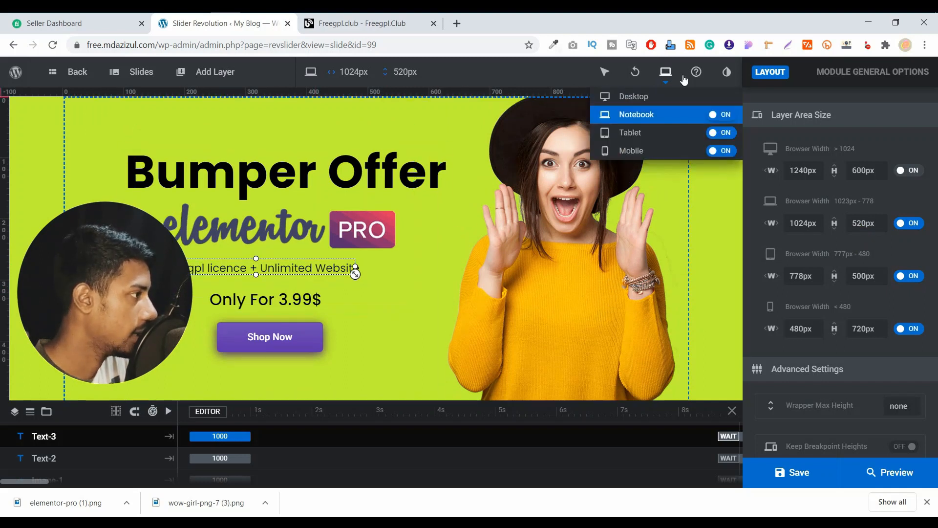
click(645, 141)
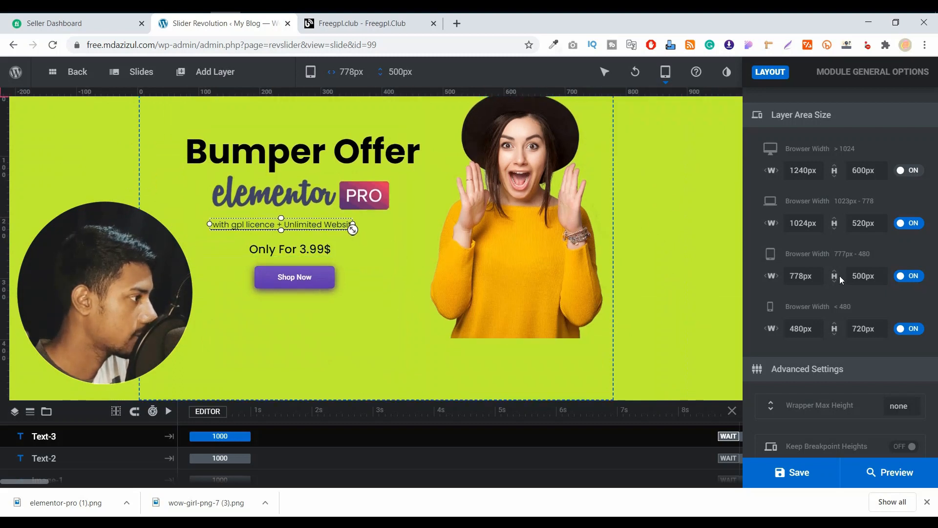
drag(860, 276, 852, 277)
click(858, 276)
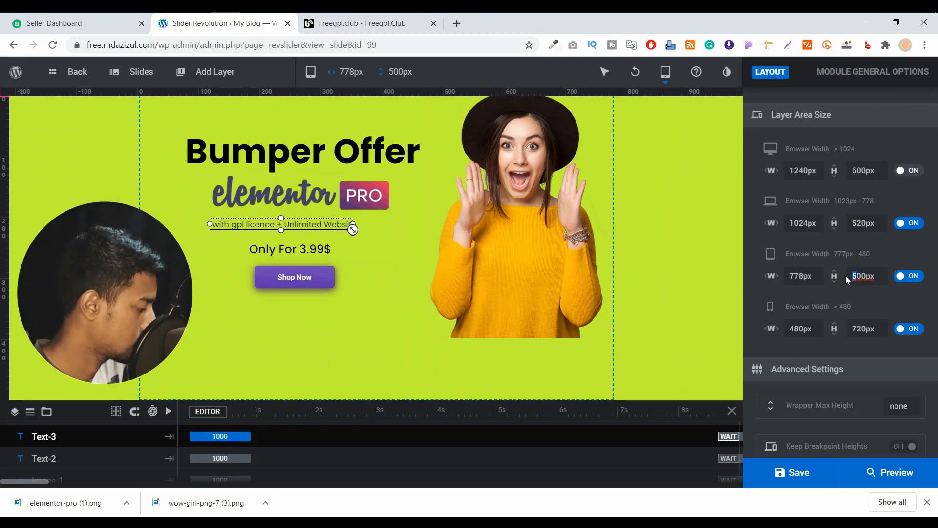
text(4)
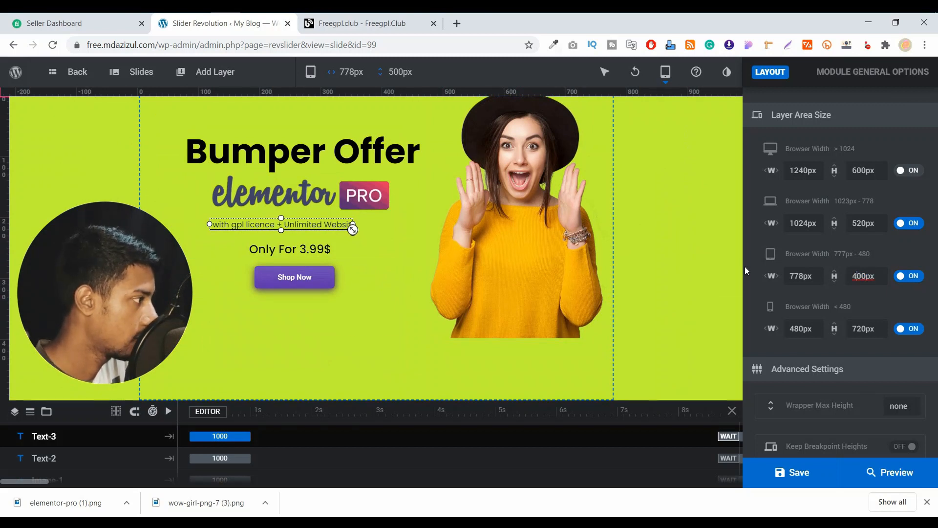
key(Return)
drag(343, 401, 358, 340)
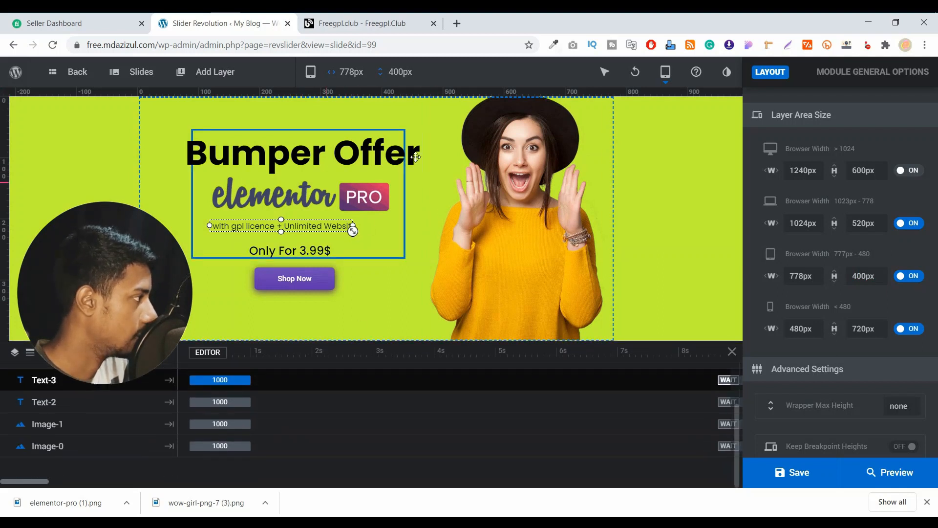
Switch the editor to the mobile view and set its layer area height to 320px
mouse_move(666, 75)
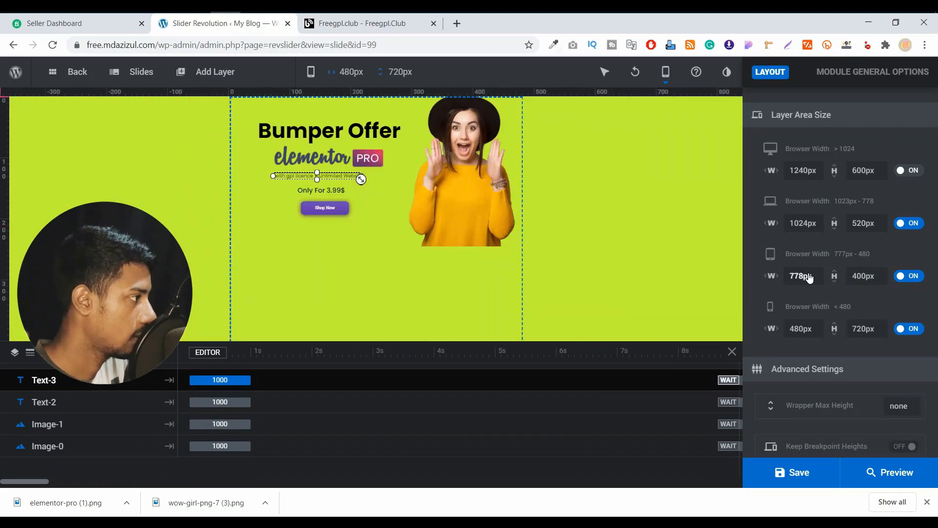
scroll(850, 291, down, 2)
click(859, 257)
click(857, 254)
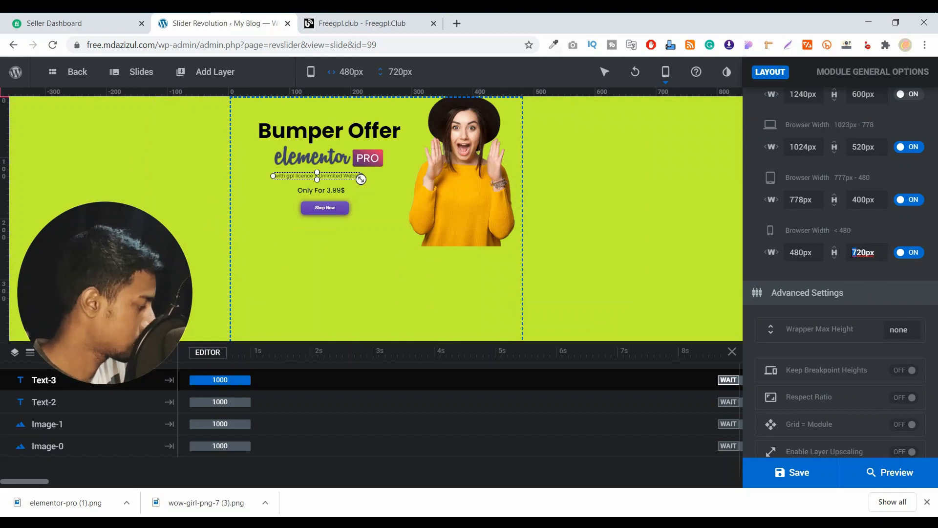
click(793, 267)
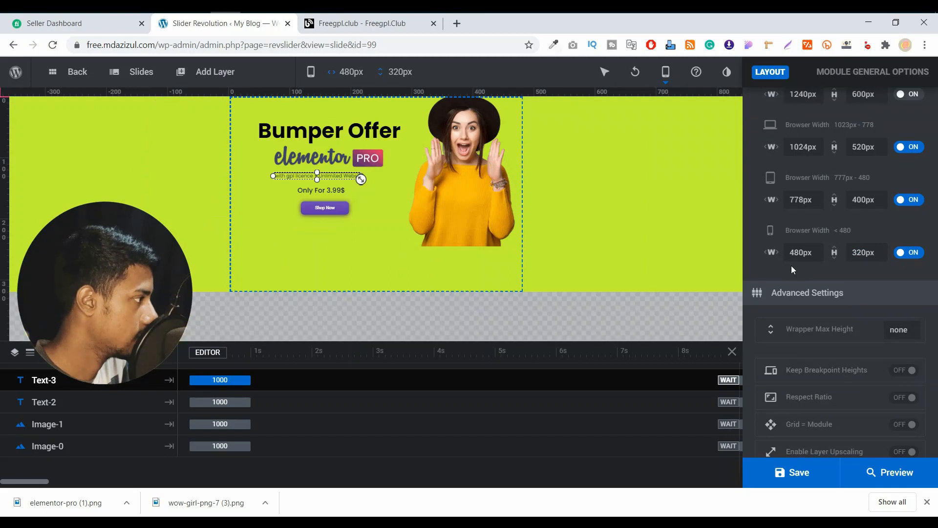
Reduce the mobile layer area height to 250px and enlarge the timeline area further
click(857, 255)
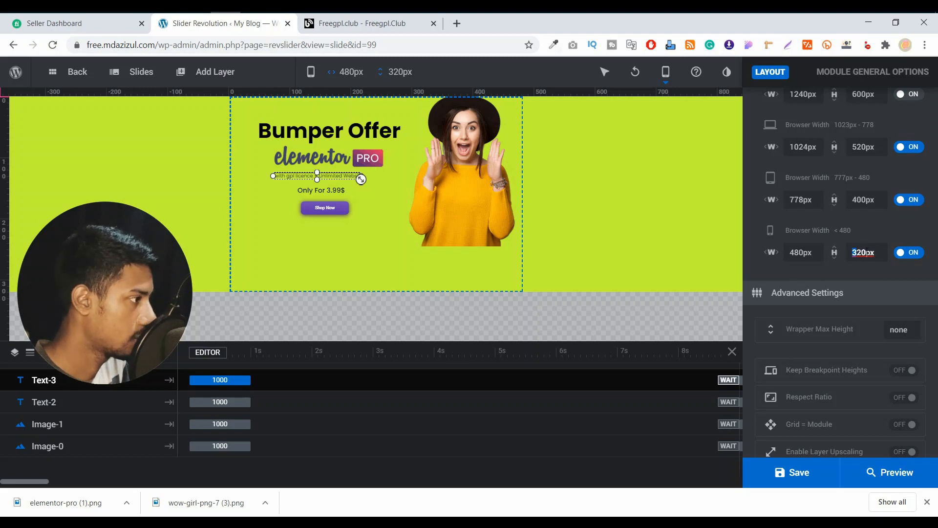
text(25)
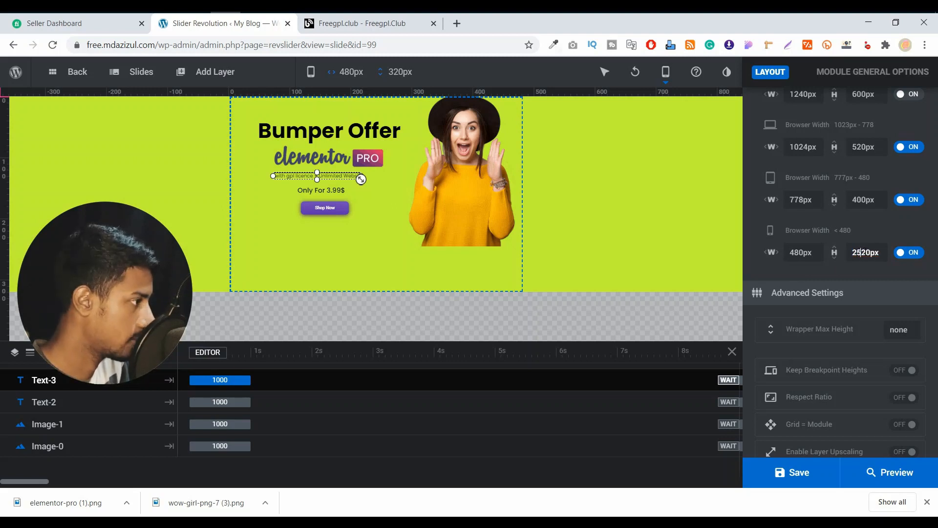
key(Delete)
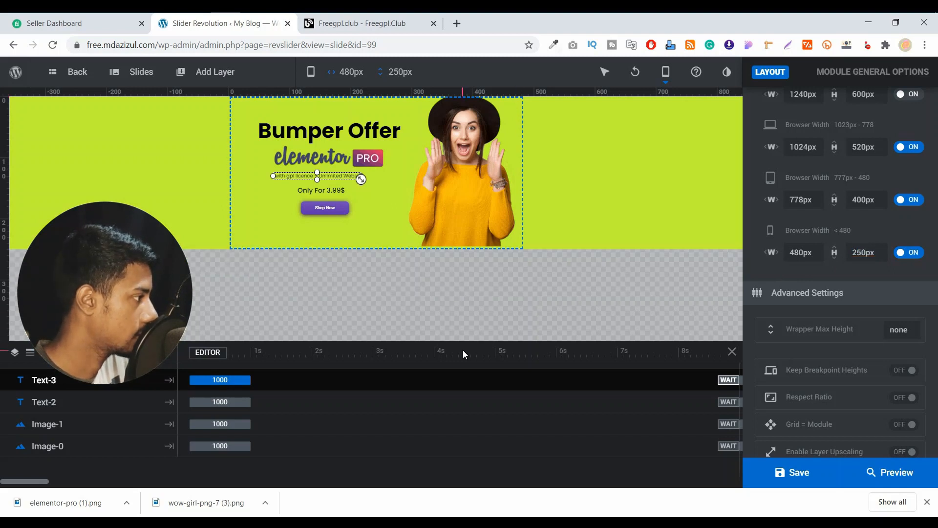
drag(468, 316, 467, 311)
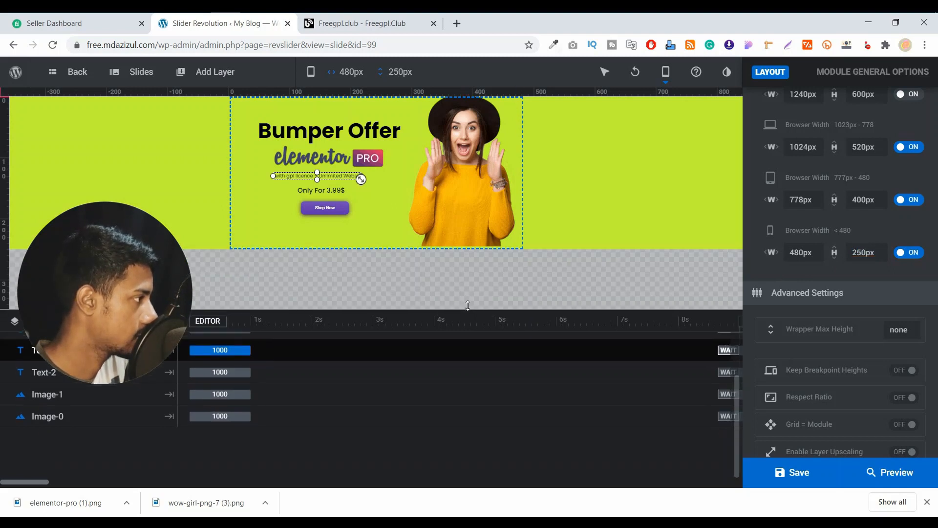
Nudge the "with gpl licence + Unlimited Website" text slightly to the right in the mobile view and select the "Only For 3.99$" text
click(481, 206)
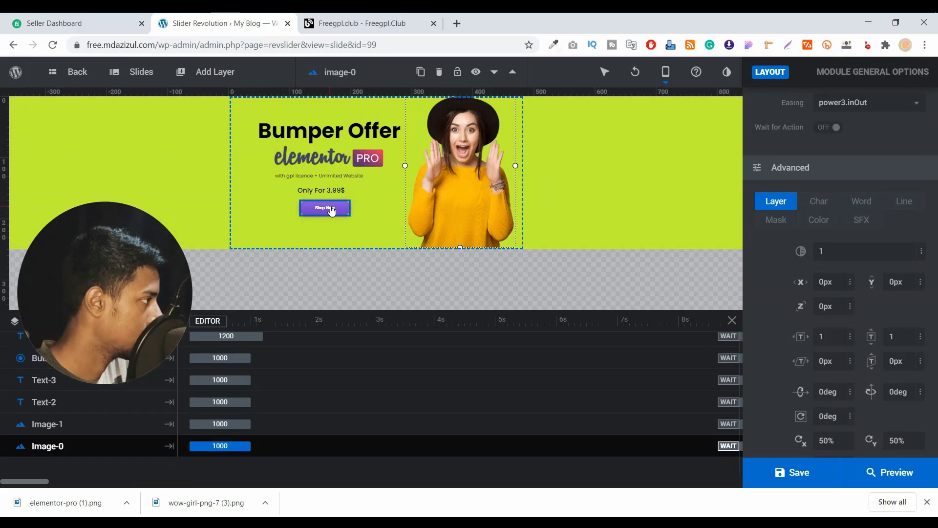
click(325, 208)
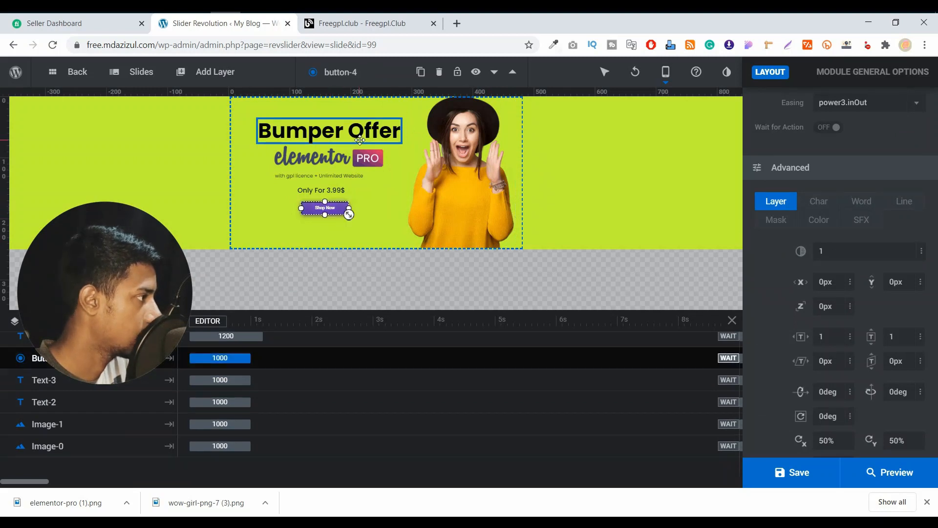
click(333, 174)
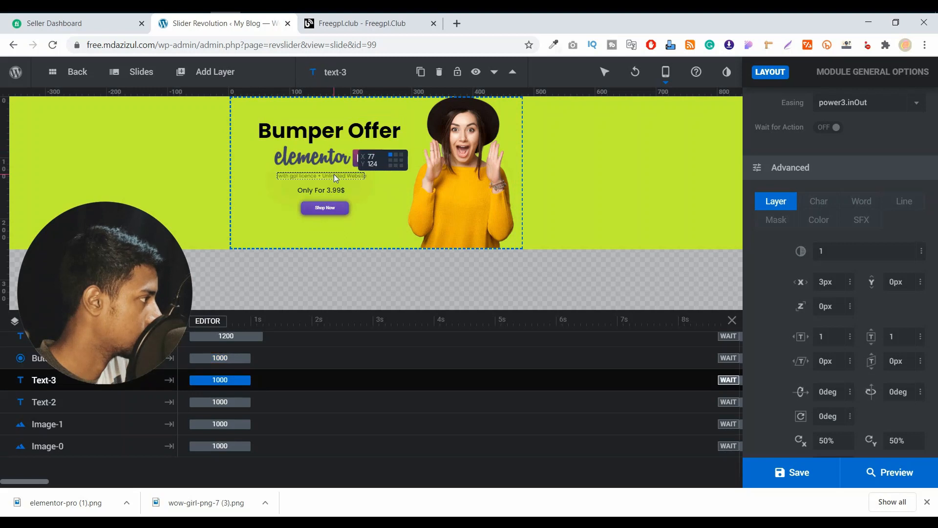
click(333, 191)
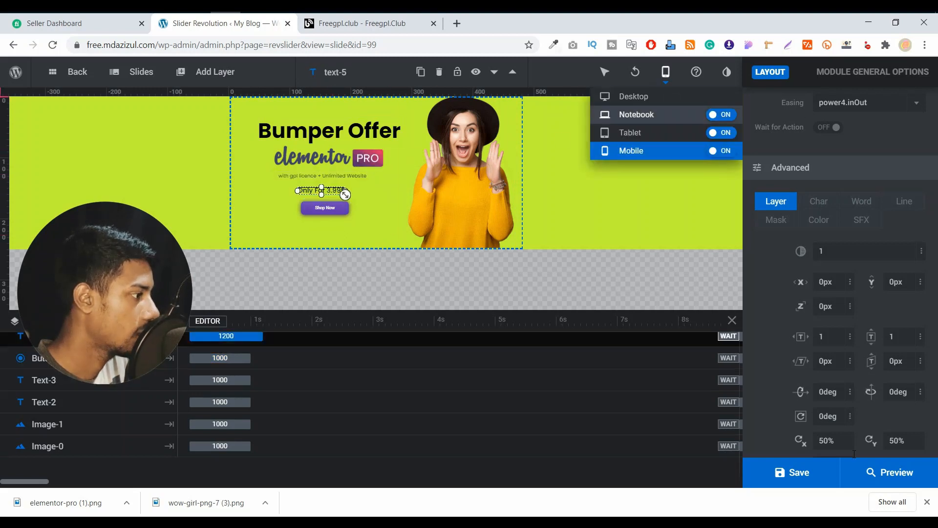
Save the slide and preview the slider at notebook, mobile and desktop sizes before returning to the editor
click(802, 472)
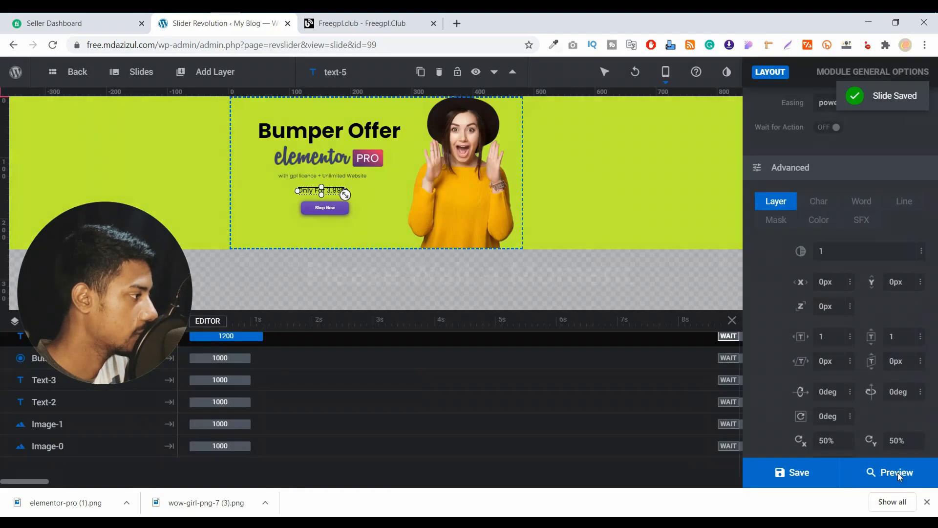
click(898, 473)
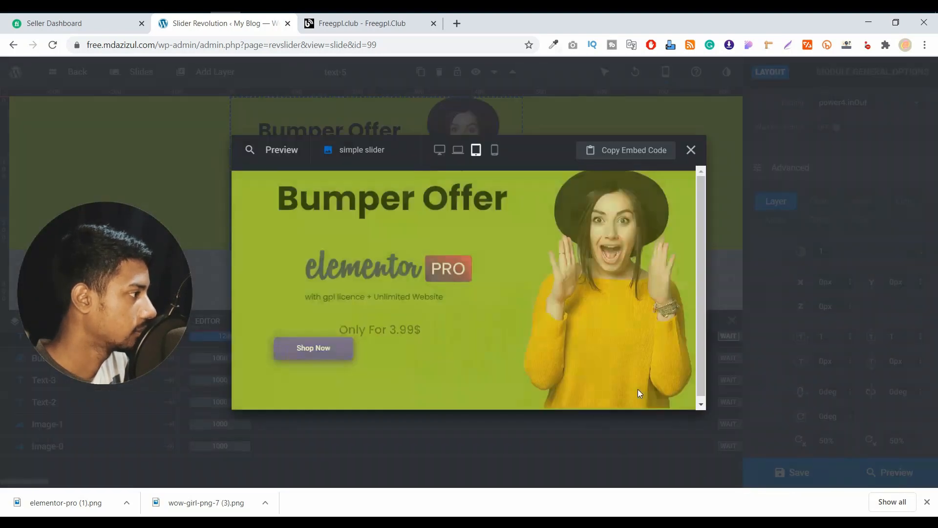
click(458, 150)
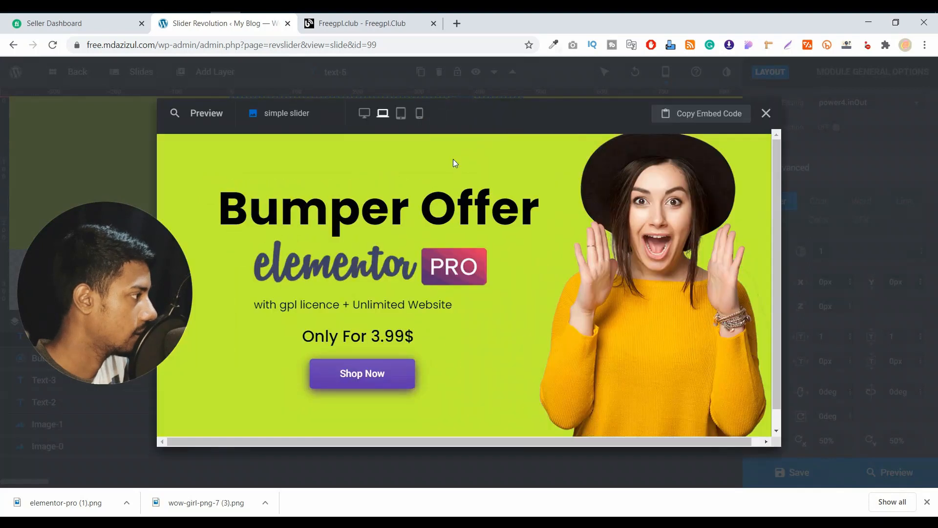
click(419, 113)
scroll(547, 277, down, 1)
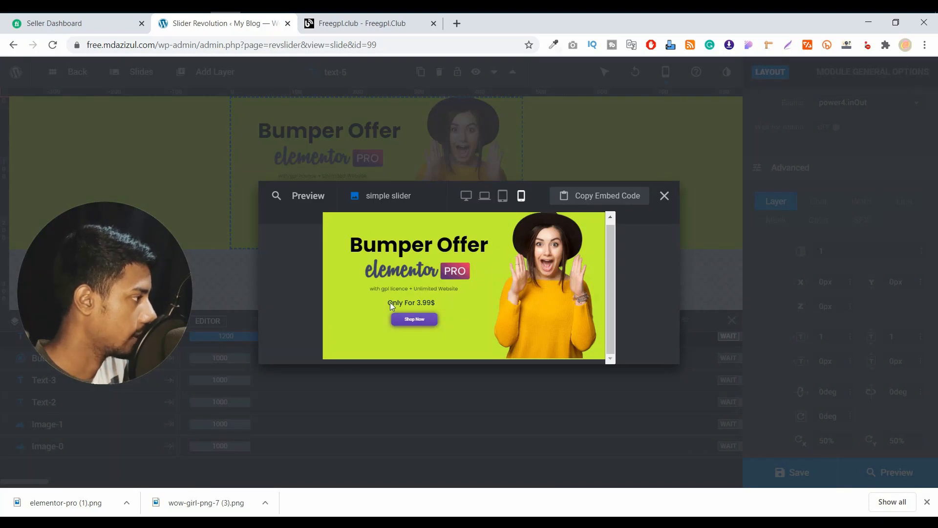
click(467, 196)
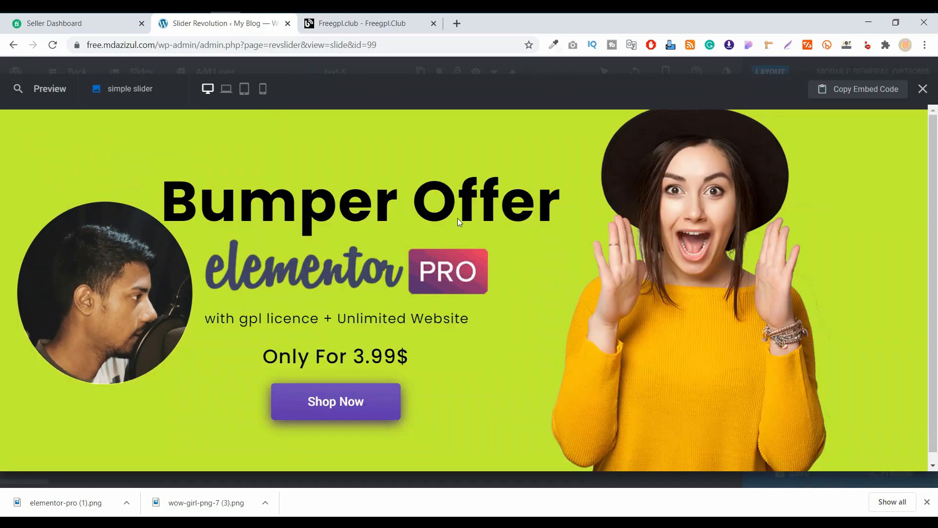
click(227, 93)
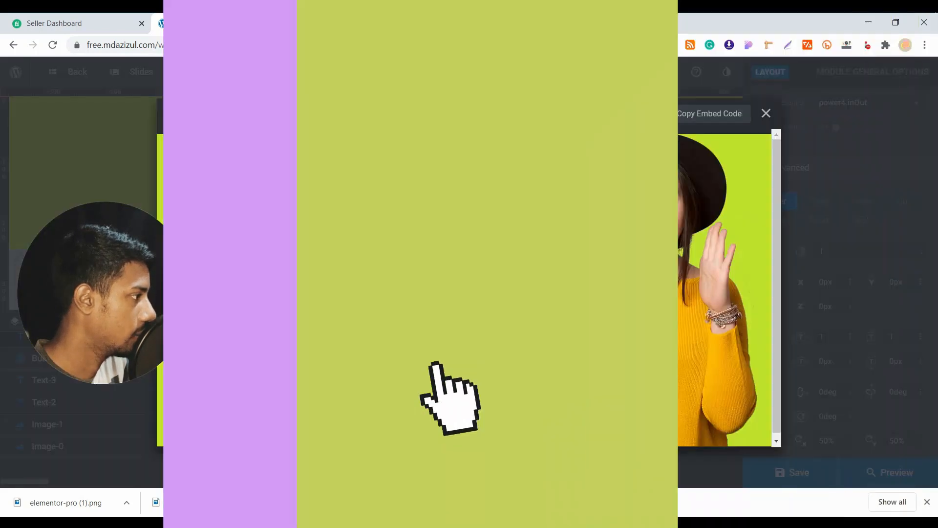
click(766, 113)
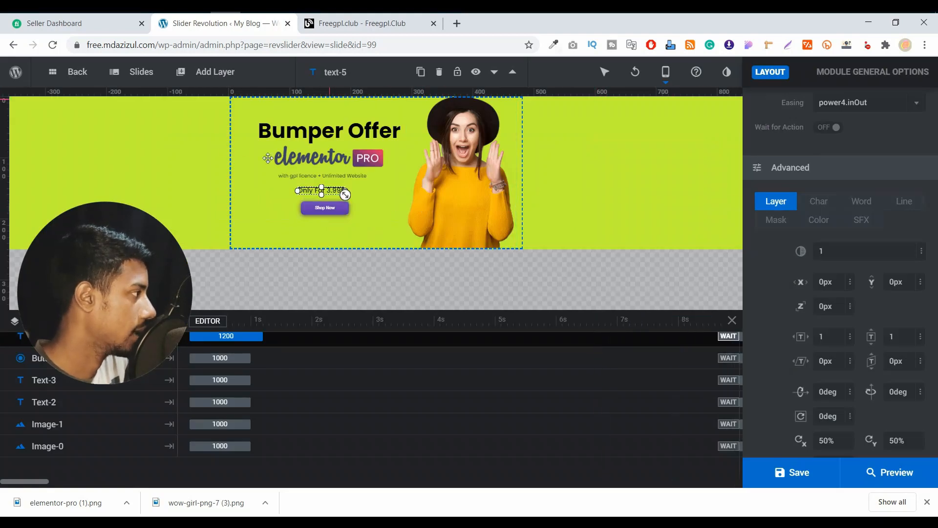
mouse_move(221, 67)
mouse_move(217, 95)
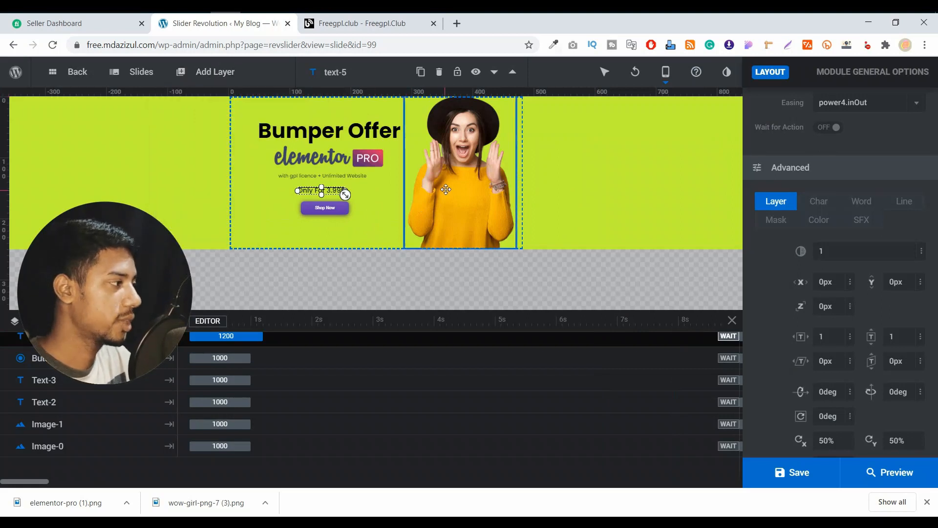
click(407, 200)
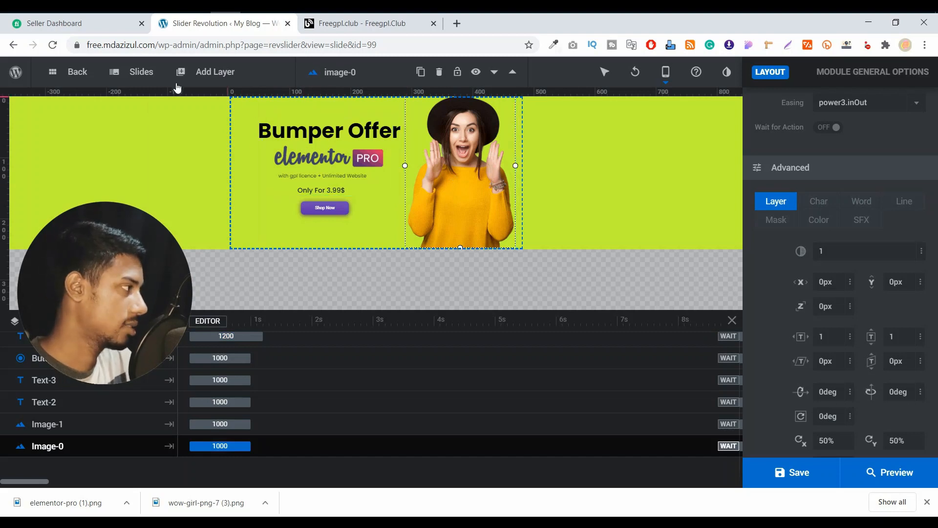
mouse_move(143, 77)
mouse_move(272, 132)
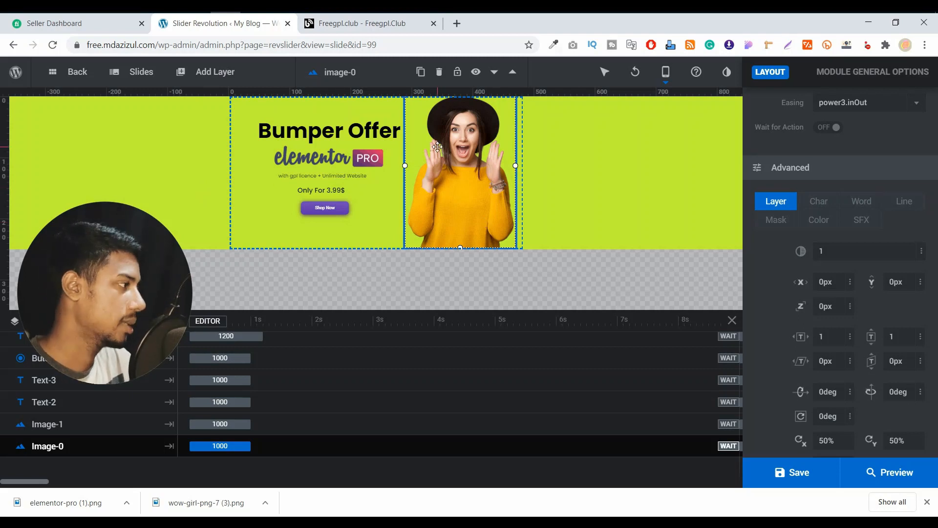
mouse_move(184, 79)
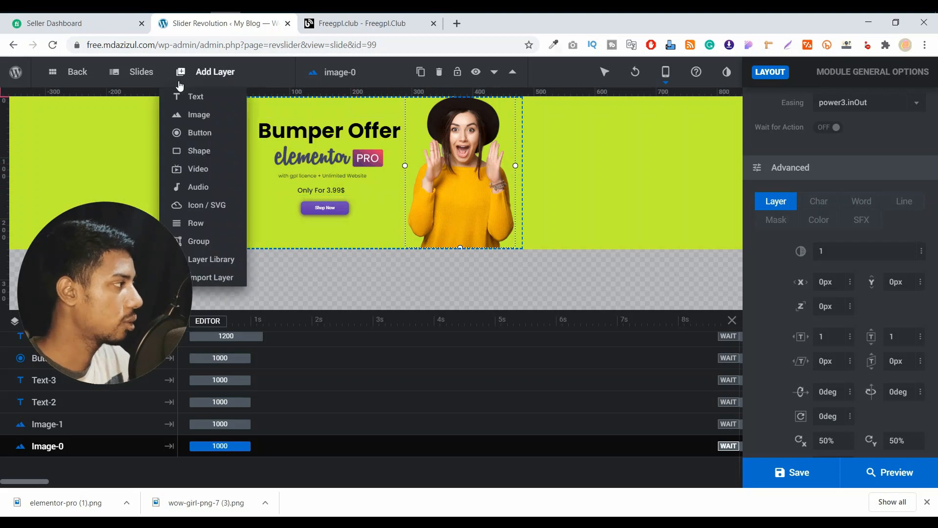
mouse_move(224, 122)
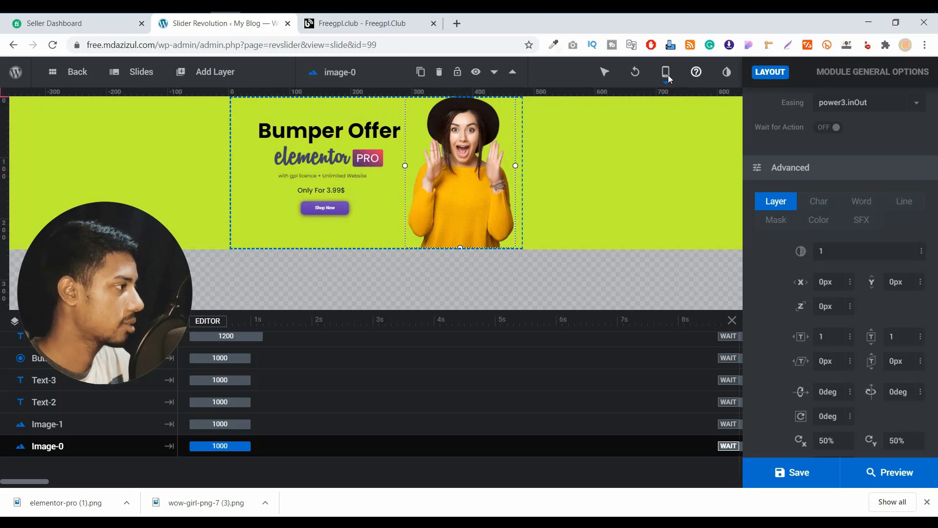
Switch the editor to the desktop view and shrink the timeline area so more of the banner canvas shows
mouse_move(666, 73)
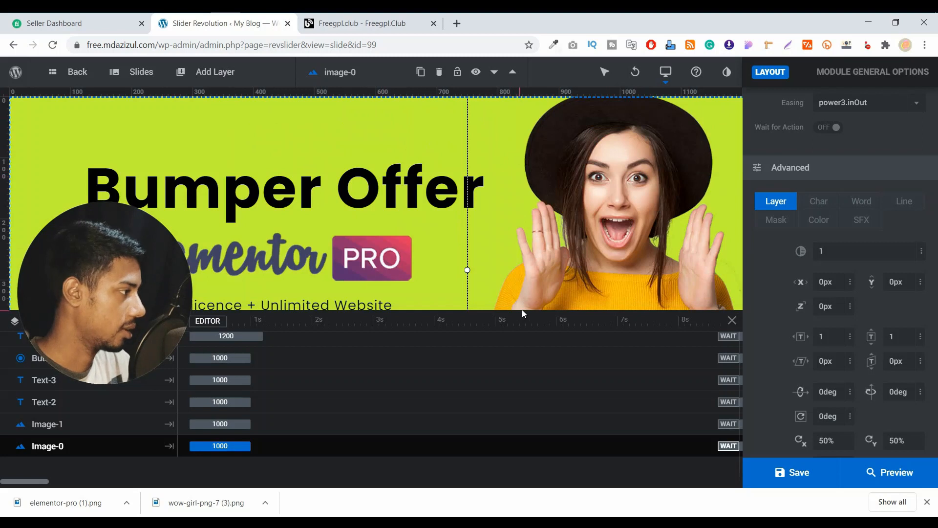
drag(525, 320, 531, 296)
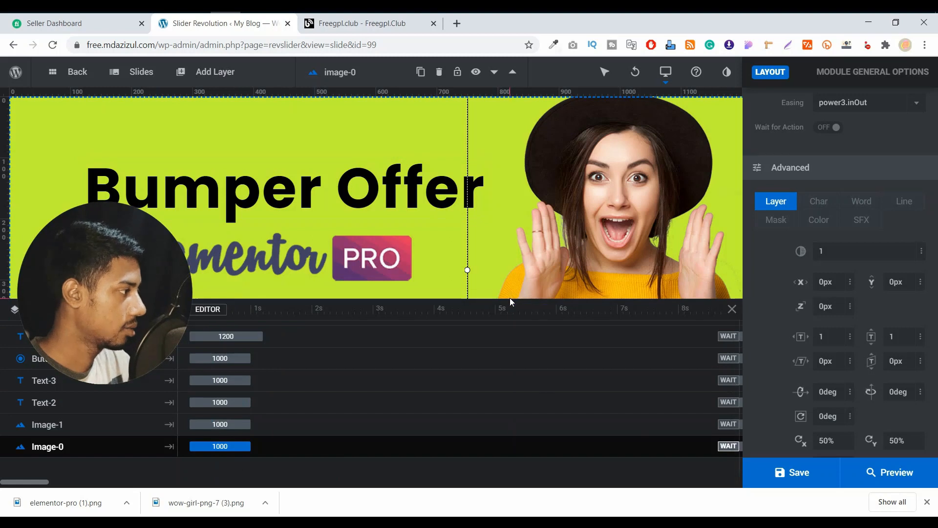
drag(509, 298, 509, 375)
Look through the slide's background, progress and thumbnail options and the navigation options, ending at the module's general layout options
scroll(865, 101, up, 5)
click(864, 74)
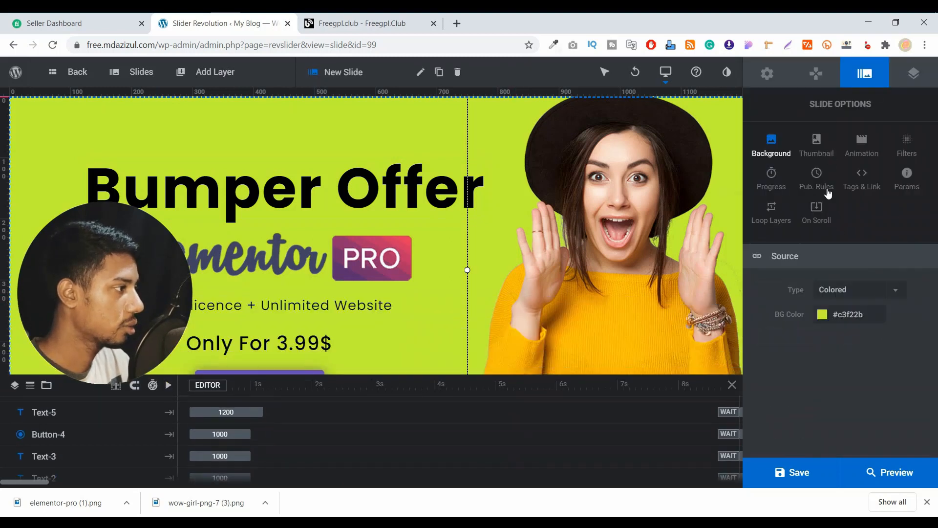
click(778, 180)
click(817, 142)
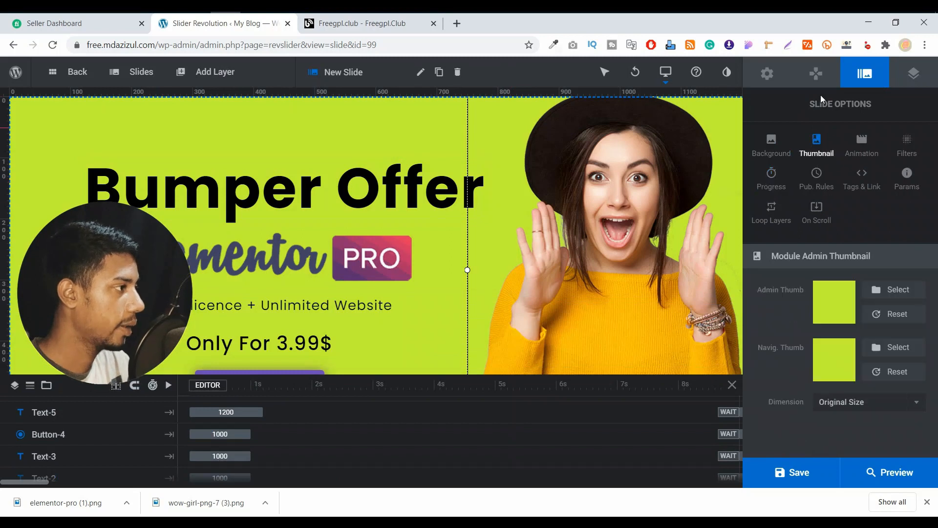
click(827, 79)
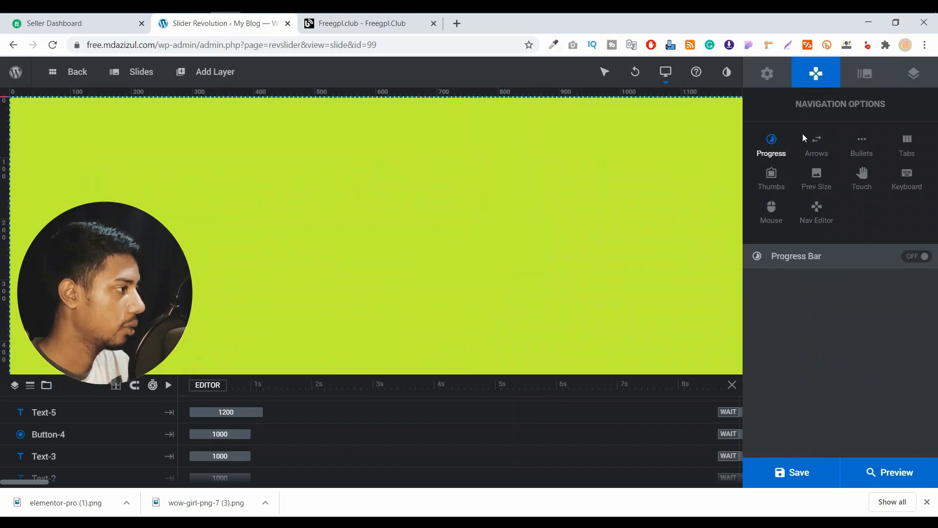
click(769, 73)
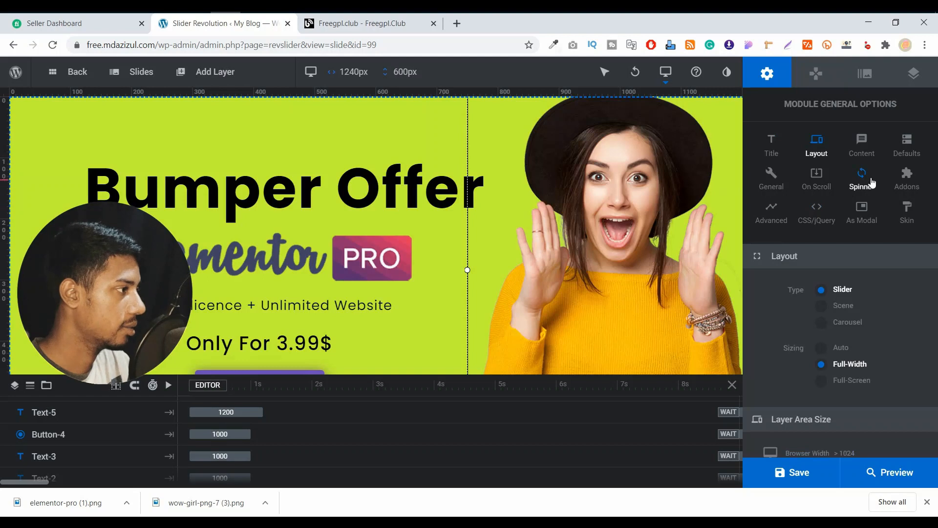